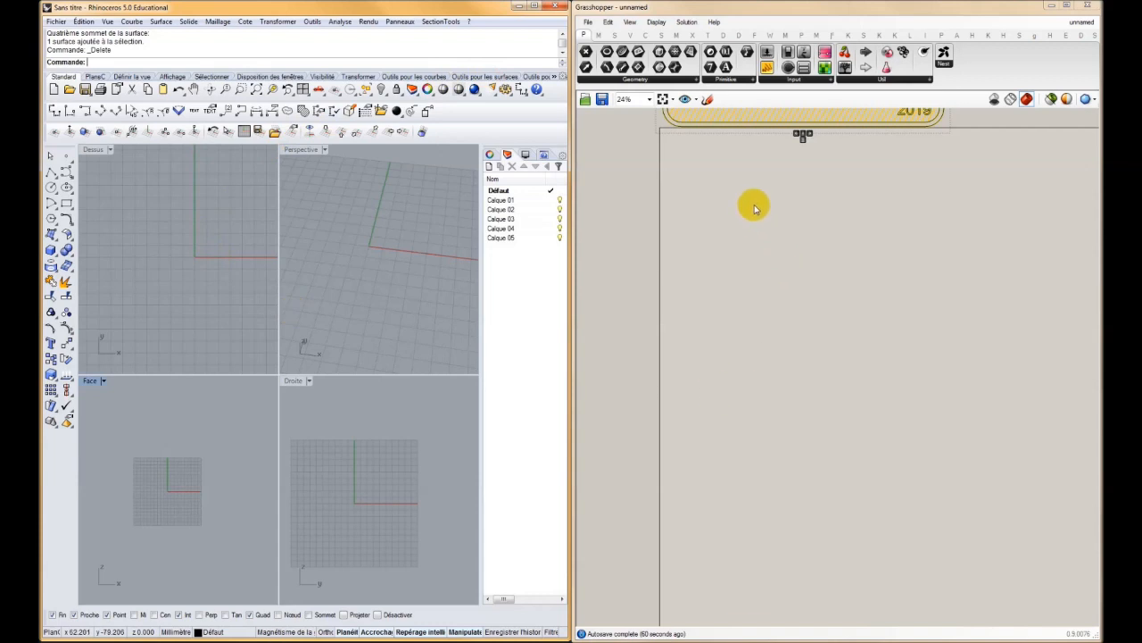
- Place a Rectangle component in the empty area of the Grasshopper canvas
right_click_drag(739, 201, 737, 219)
scroll(149, 235, "down", 11)
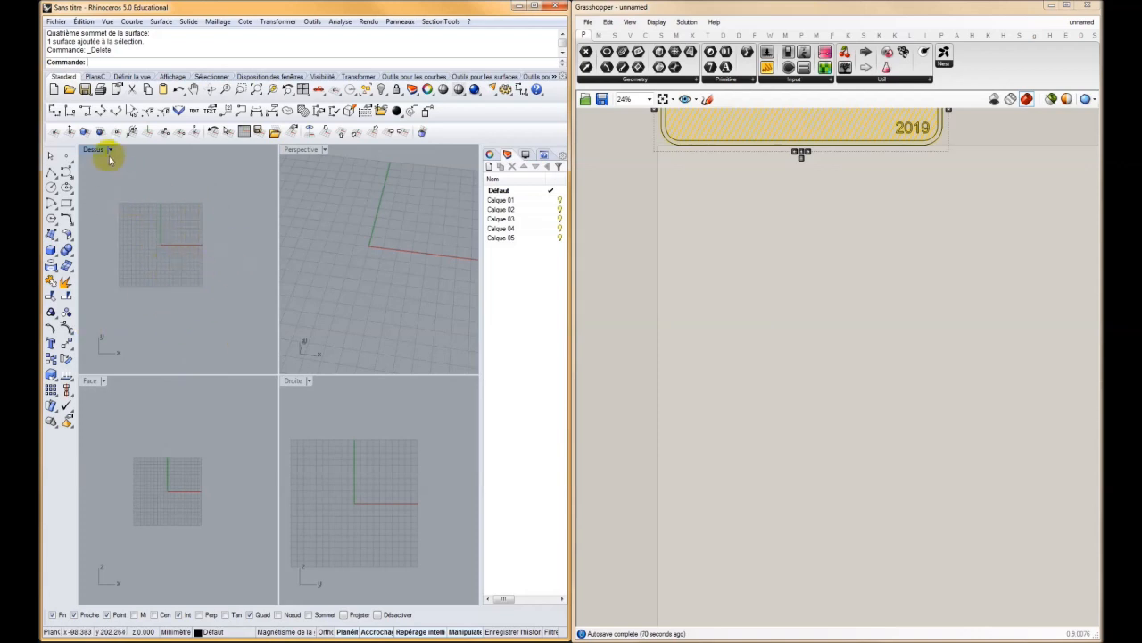
right_click_drag(777, 228, 695, 189)
left_click(502, 243)
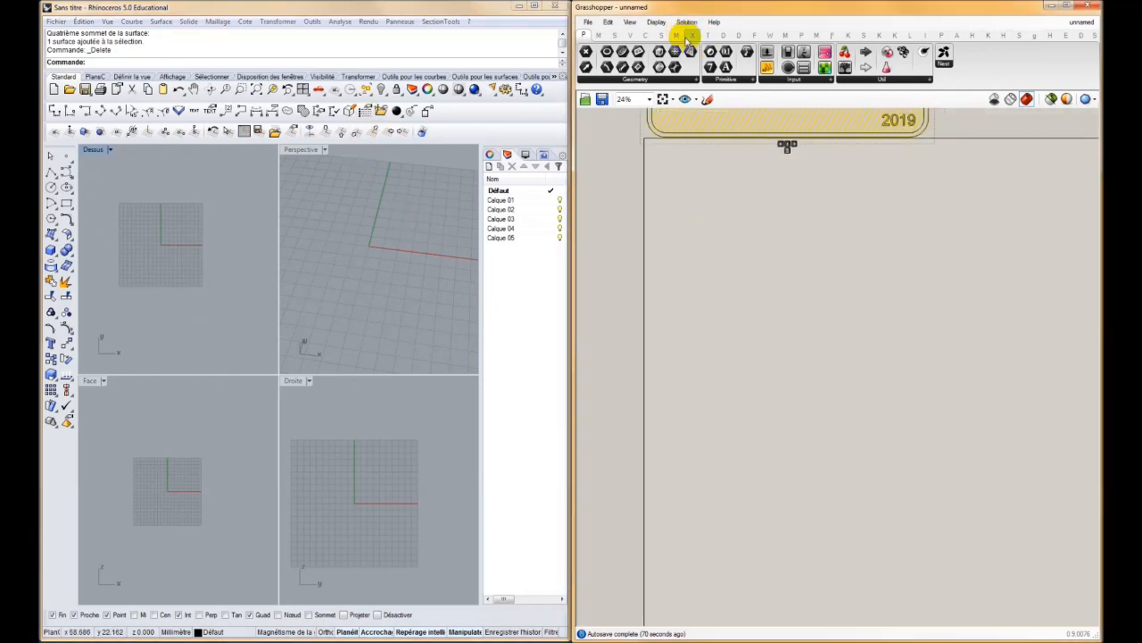
left_click(647, 36)
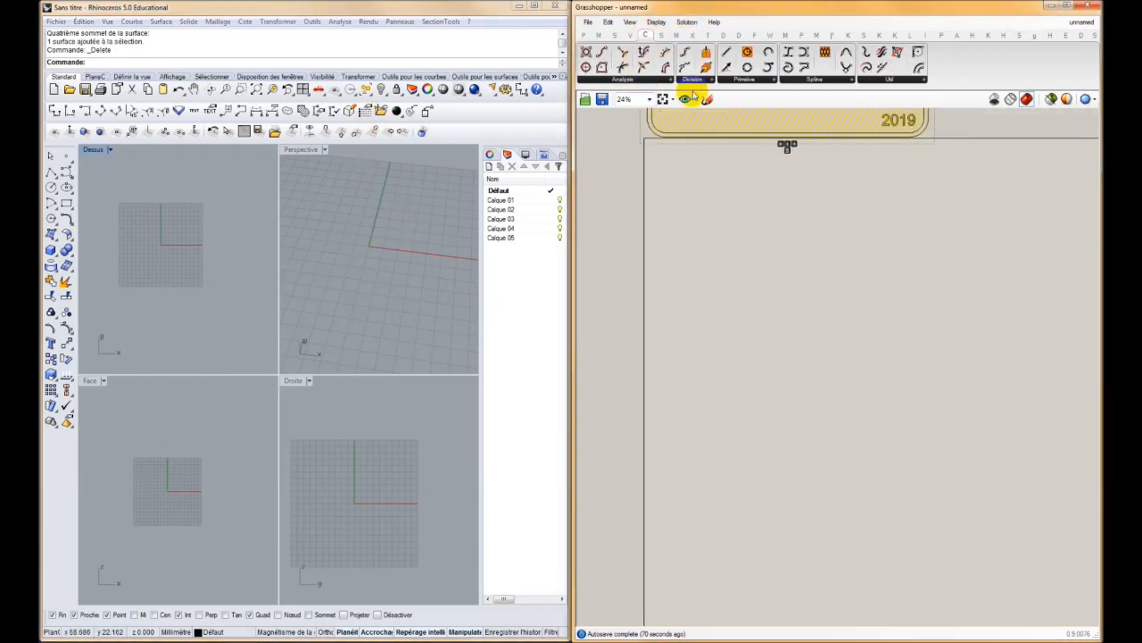
left_click(737, 80)
left_click_drag(833, 290, 669, 225)
scroll(723, 220, "up", 3)
scroll(722, 217, "up", 3)
scroll(840, 376, "down", 1)
scroll(696, 268, "up", 3)
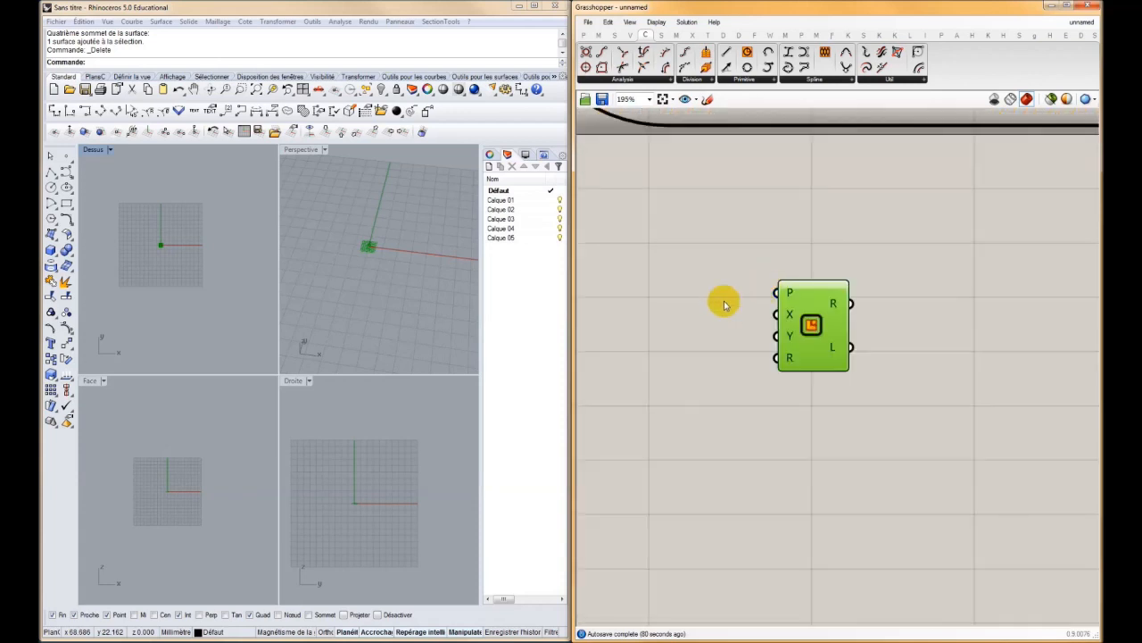
- Create a number slider of 200 for the rectangle's X input and a copy of it for the Y input
double_click(697, 298)
type("200")
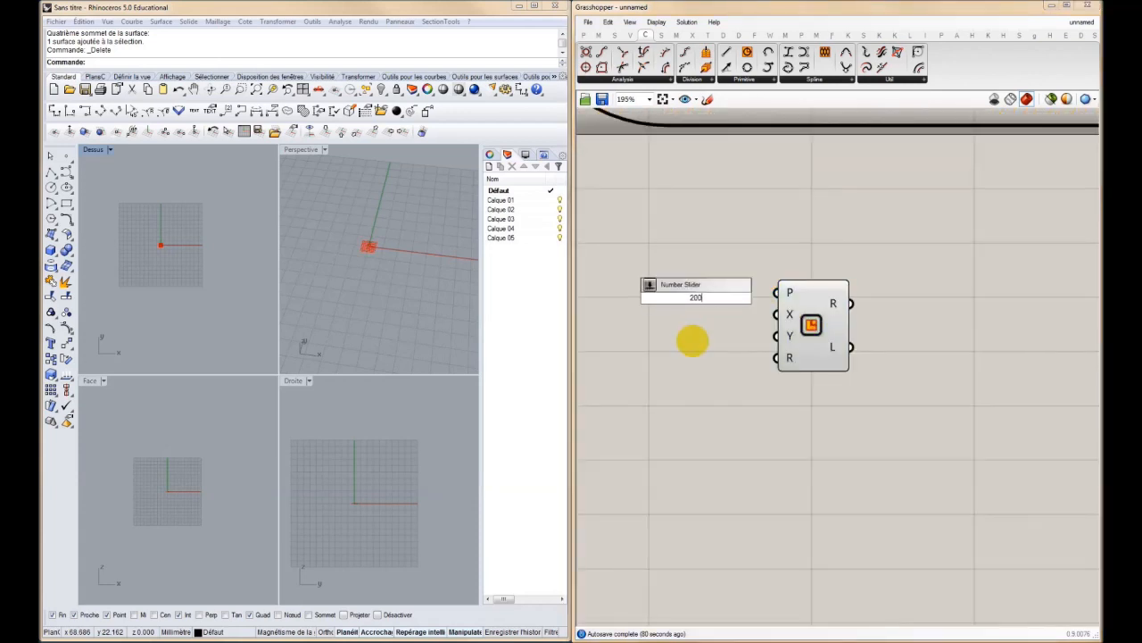
key("Return")
left_click_drag(740, 301, 776, 315)
left_click_drag(696, 314, 770, 345, "alt")
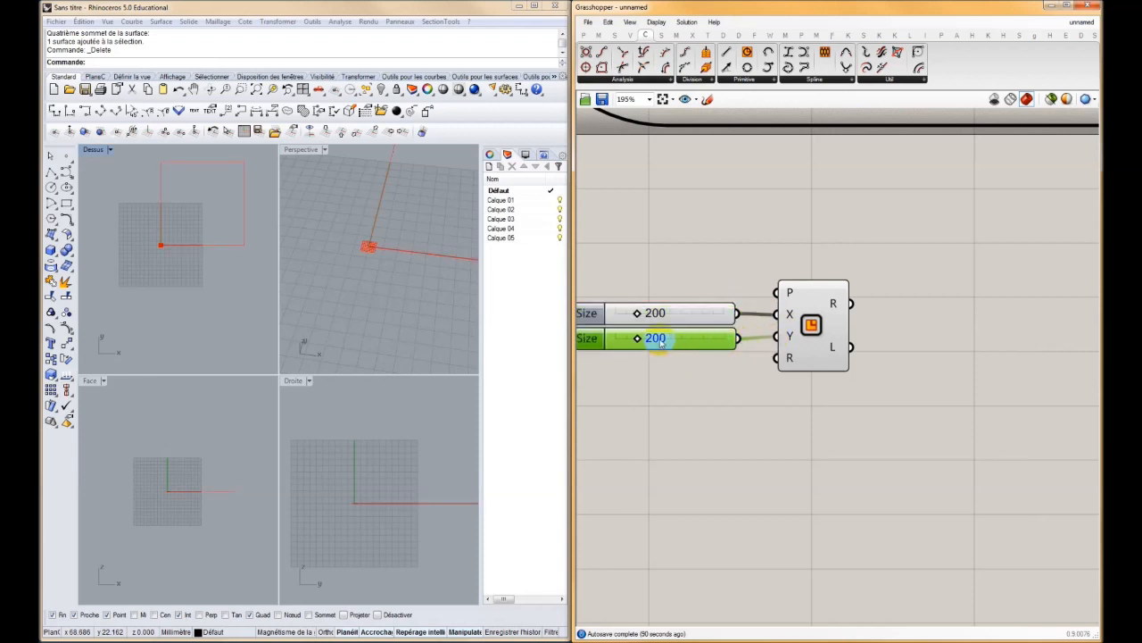
- Set the rectangle's X size slider to 630 and its Y size slider to 337
left_click_drag(637, 314, 686, 314)
right_click_drag(198, 194, 156, 242)
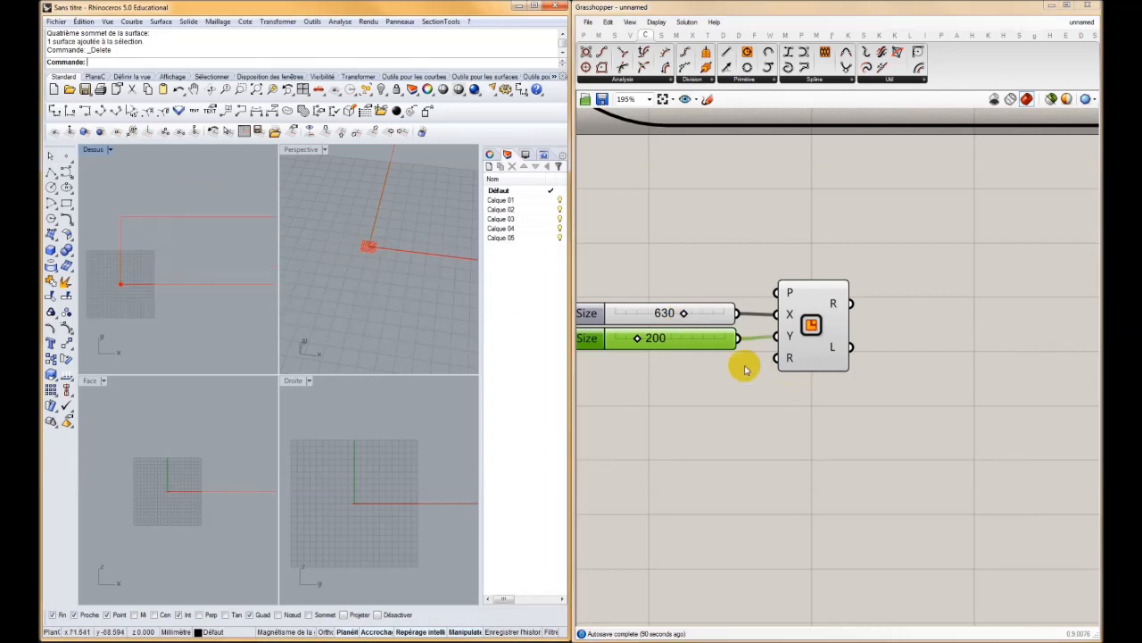
left_click(638, 340)
left_click_drag(643, 343, 653, 342)
right_click_drag(188, 233, 160, 254)
scroll(170, 252, "down", 4)
- Add a Boundary Surfaces component and feed the rectangle output into its edges input
right_click_drag(666, 285, 620, 294)
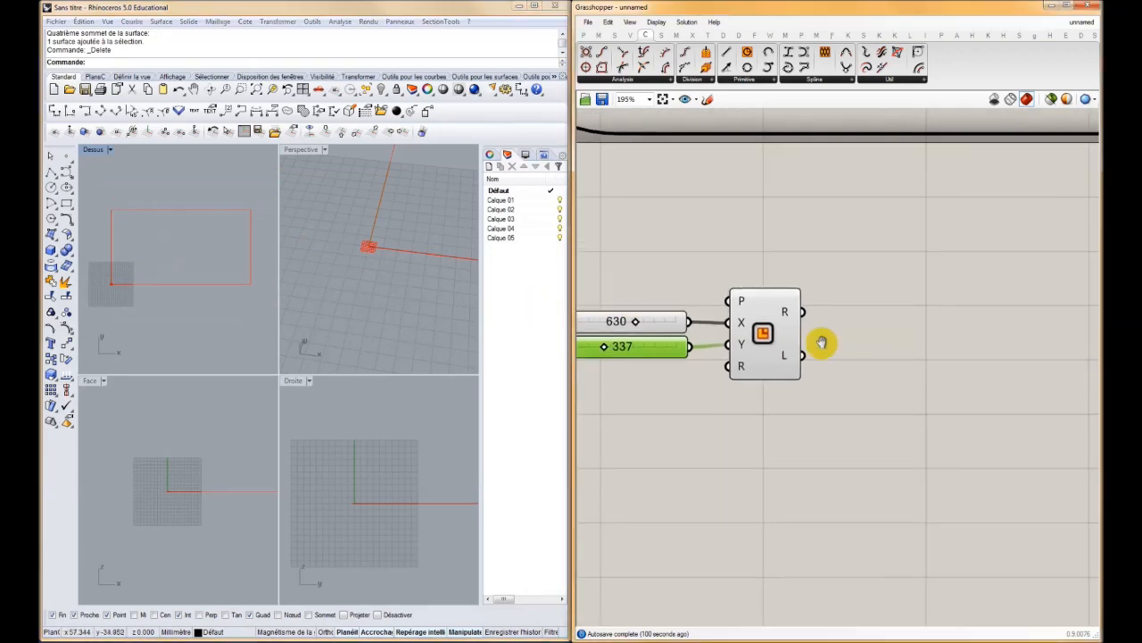
right_click_drag(821, 342, 744, 303)
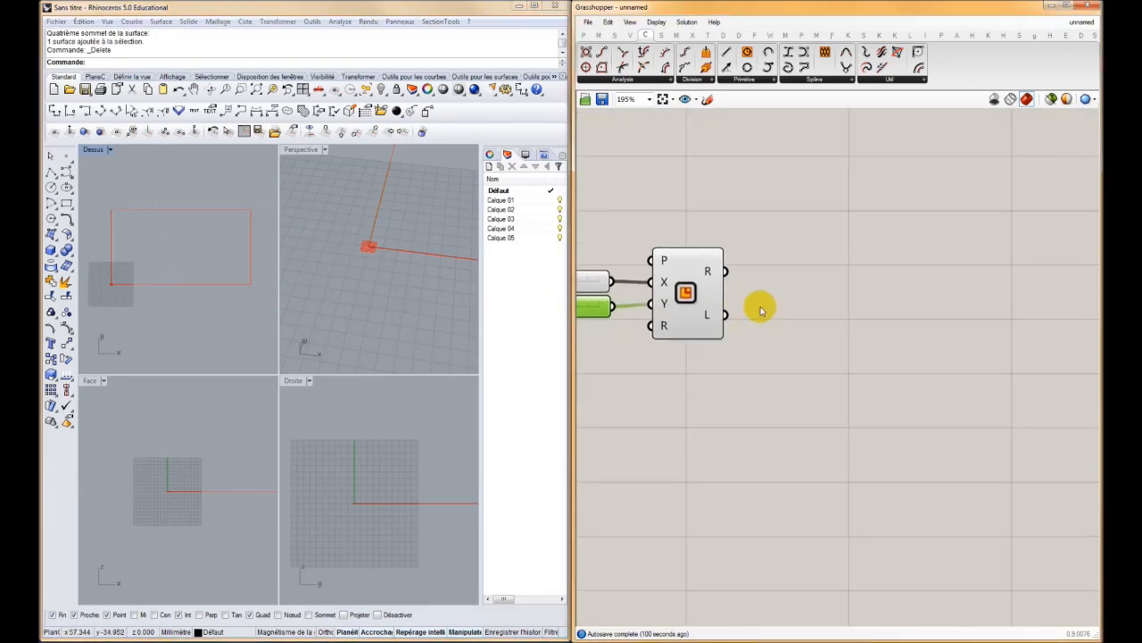
double_click(816, 305)
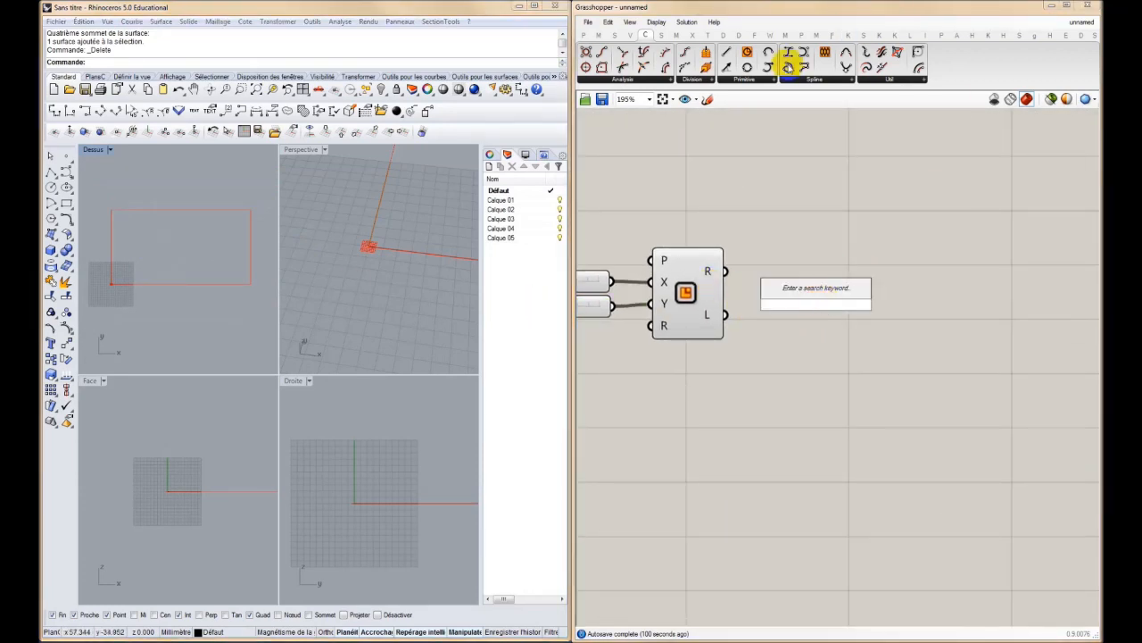
left_click(660, 35)
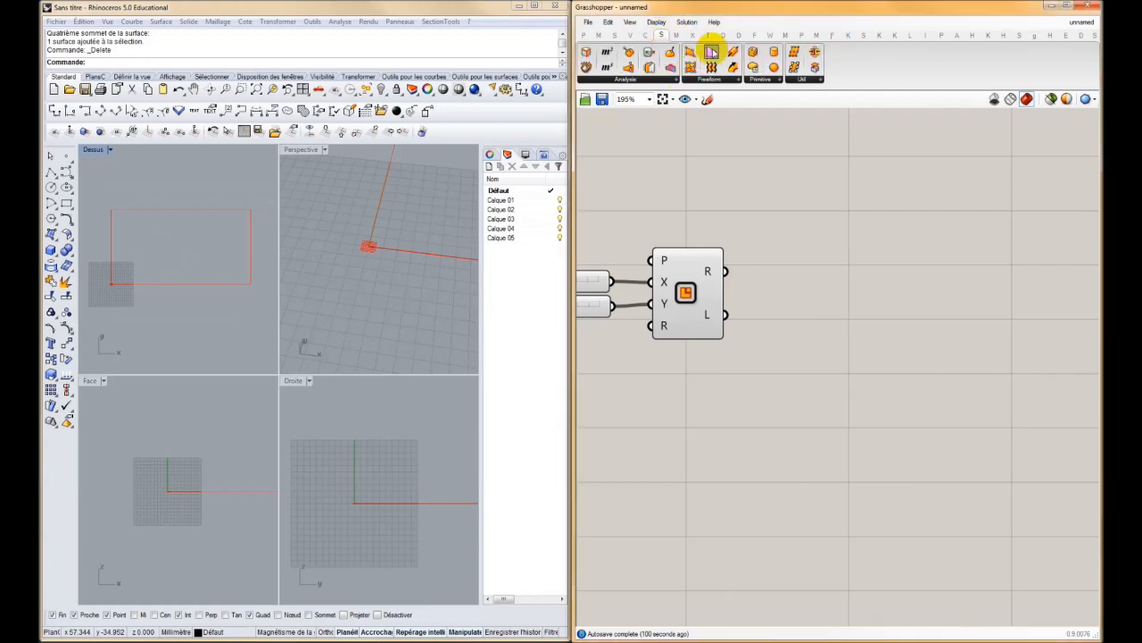
left_click_drag(711, 53, 791, 288)
left_click_drag(724, 271, 789, 273)
right_click_drag(789, 273, 748, 325)
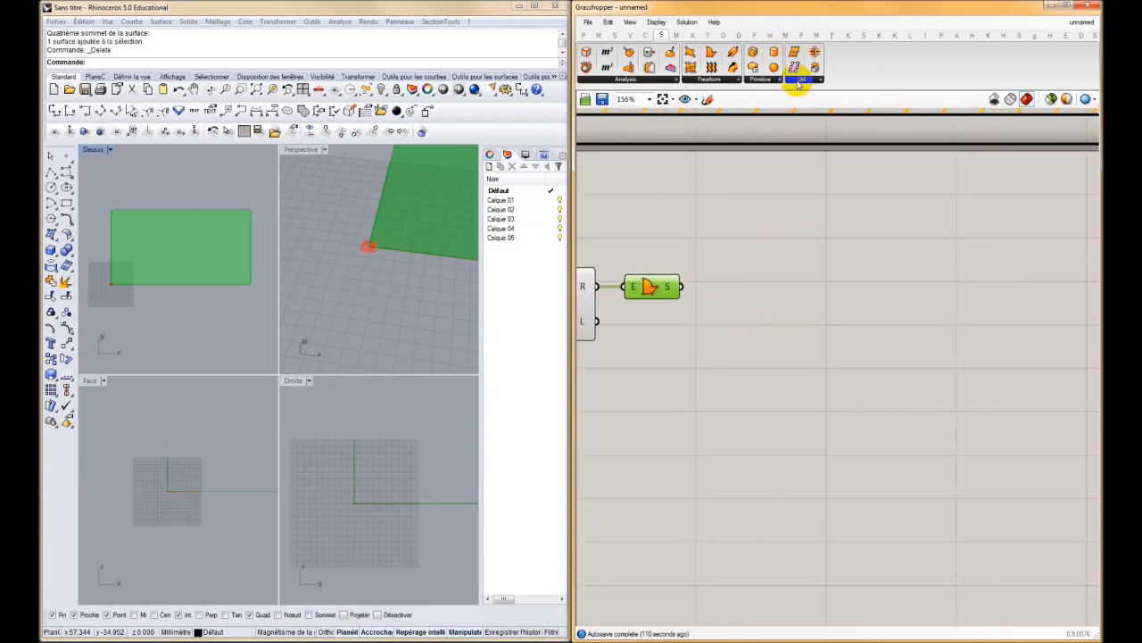
- Add a Divide Surface component and connect the boundary surface to its surface input
left_click_drag(793, 68, 680, 286)
left_click(741, 294)
right_click_drag(694, 328, 827, 375)
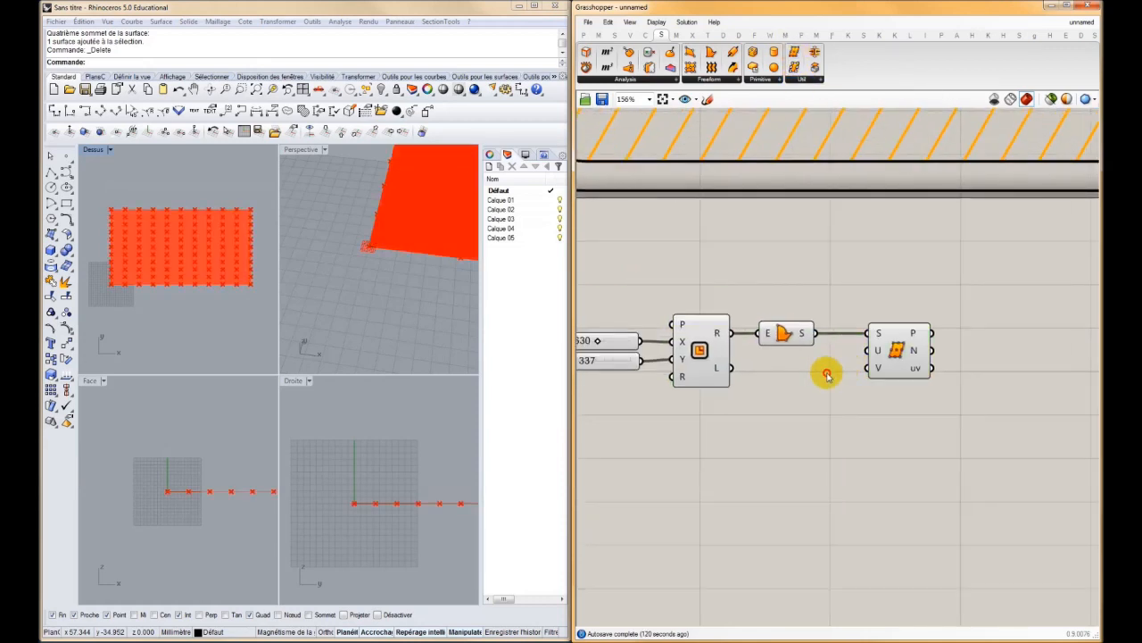
- Connect U Count and V Count number sliders to Divide Surface and set both to 100
double_click(827, 375)
type("slider")
key("Return")
left_click_drag(924, 351, 985, 351)
left_click_drag(899, 372, 975, 364)
left_click_drag(843, 375, 947, 368)
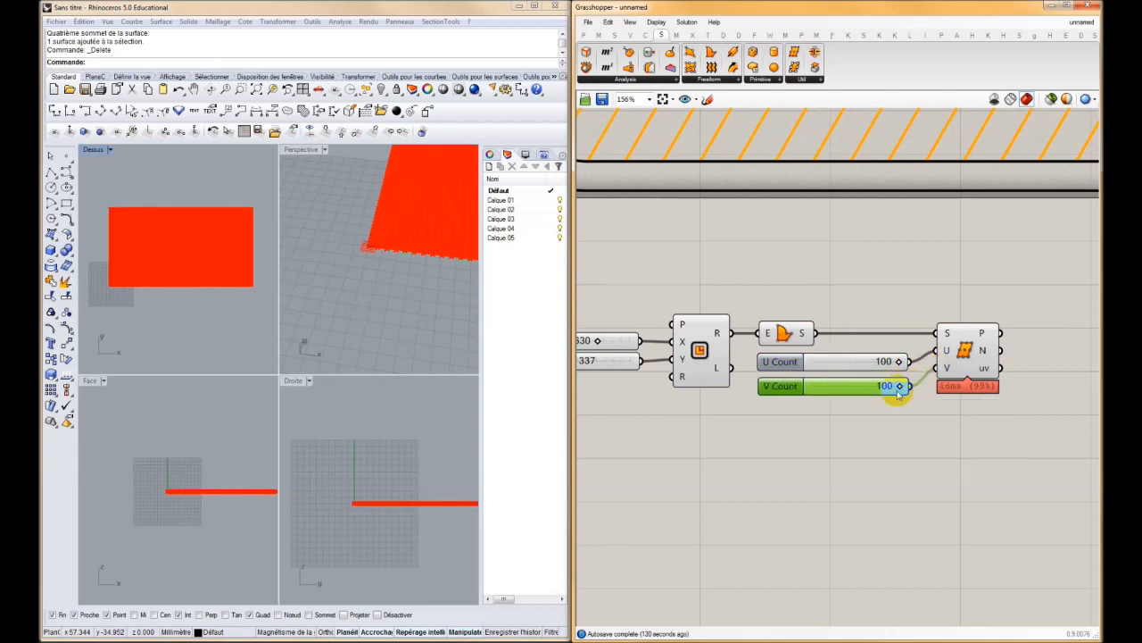
- Examine the division points in the Points output of Divide Surface and in Rhino's perspective view
mouse_move(983, 335)
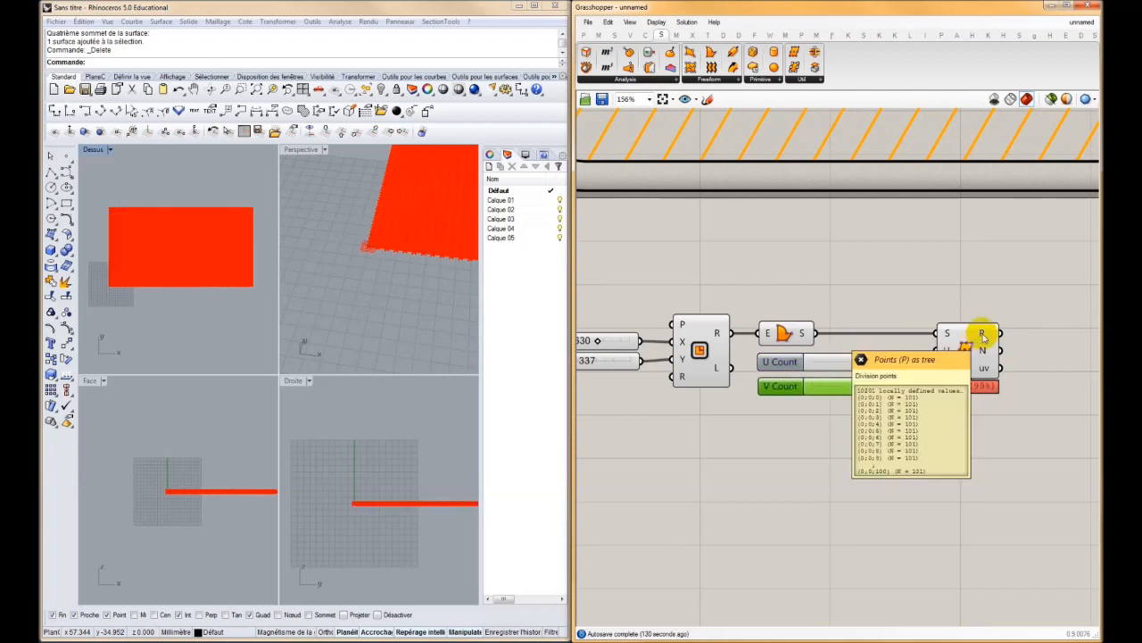
right_click_drag(331, 268, 378, 295)
scroll(377, 294, "up", 10)
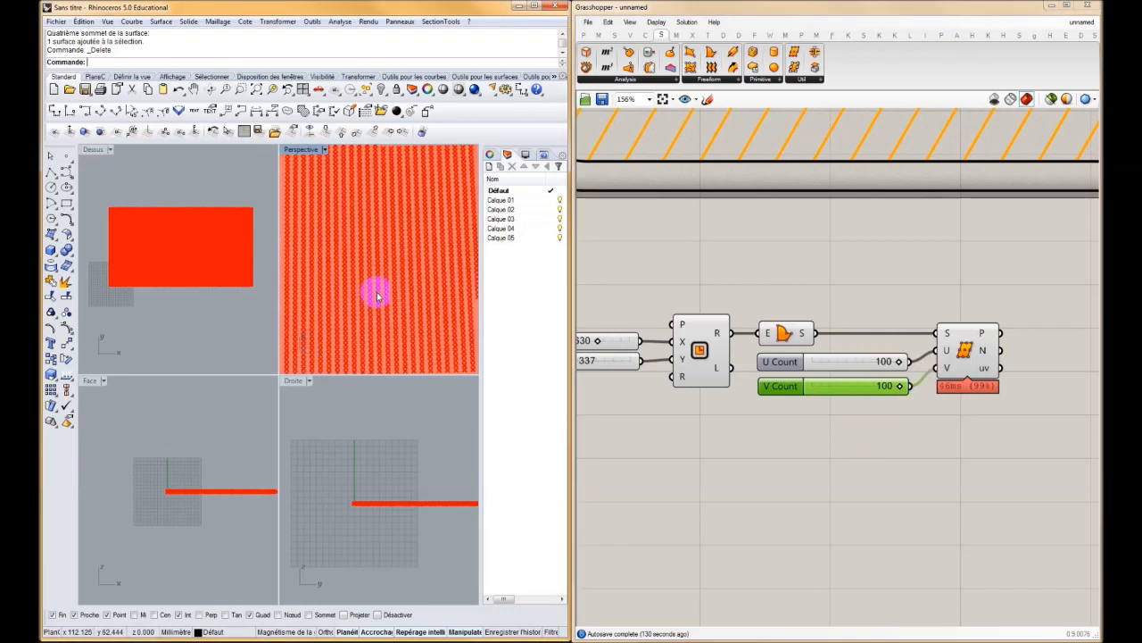
scroll(380, 287, "down", 5)
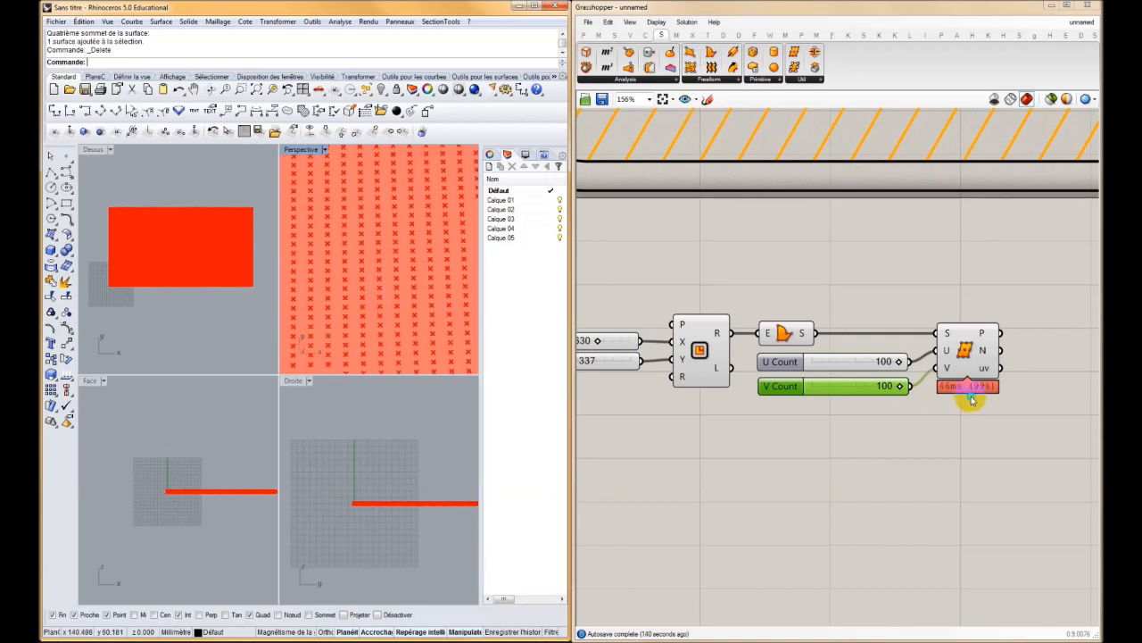
right_click_drag(969, 403, 846, 359)
mouse_move(847, 351)
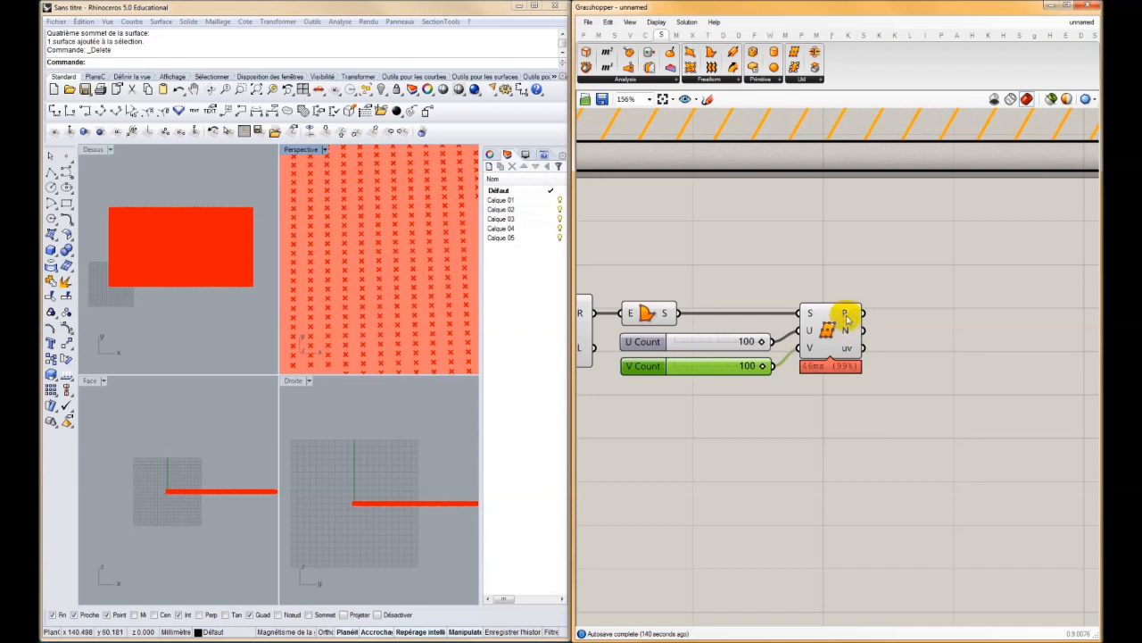
left_click(847, 314)
left_click(844, 268)
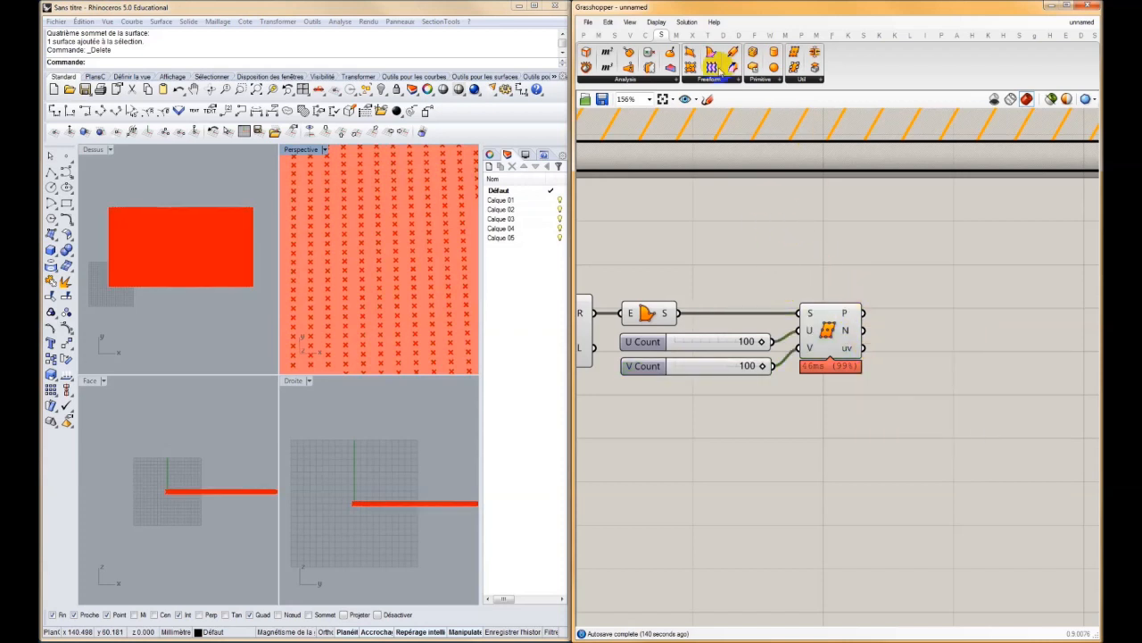
- Place an Image Sampler component below the Divide Surface component
left_click(585, 33)
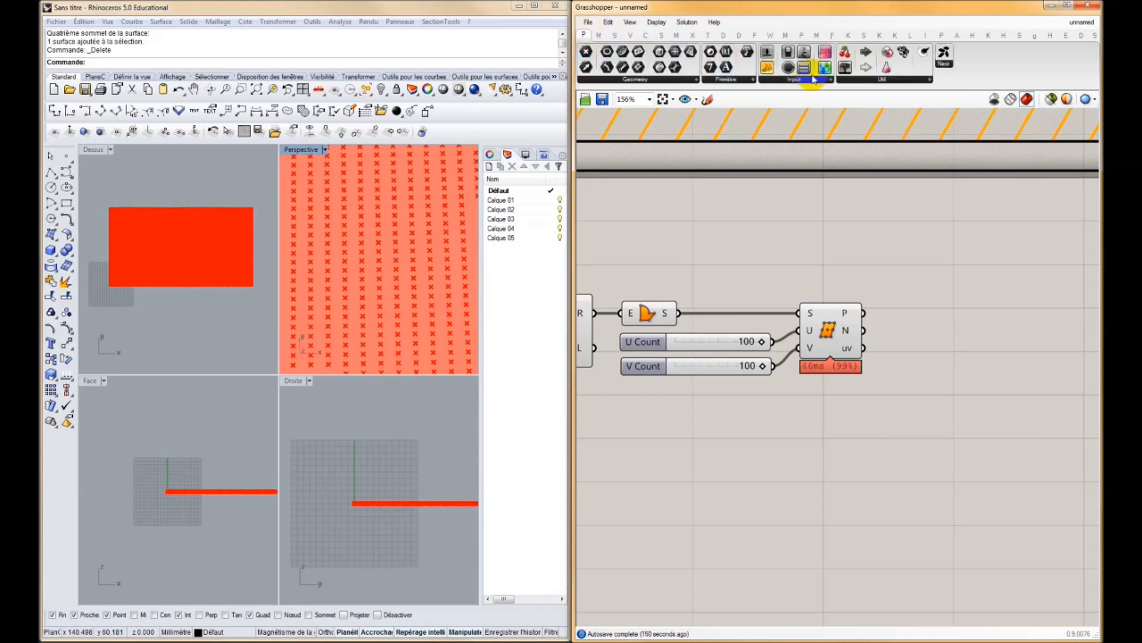
left_click_drag(823, 67, 964, 492)
right_click_drag(964, 491, 908, 339)
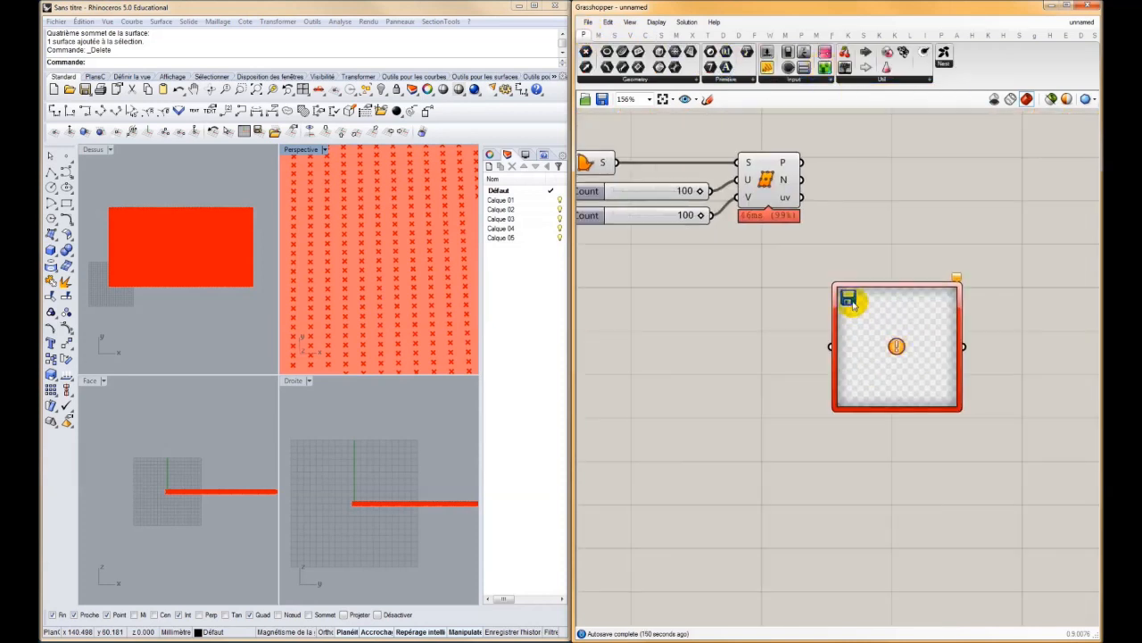
- Load the image flou1 from the ressourcesENSA2 folder into the Image Sampler and accept its settings
double_click(874, 322)
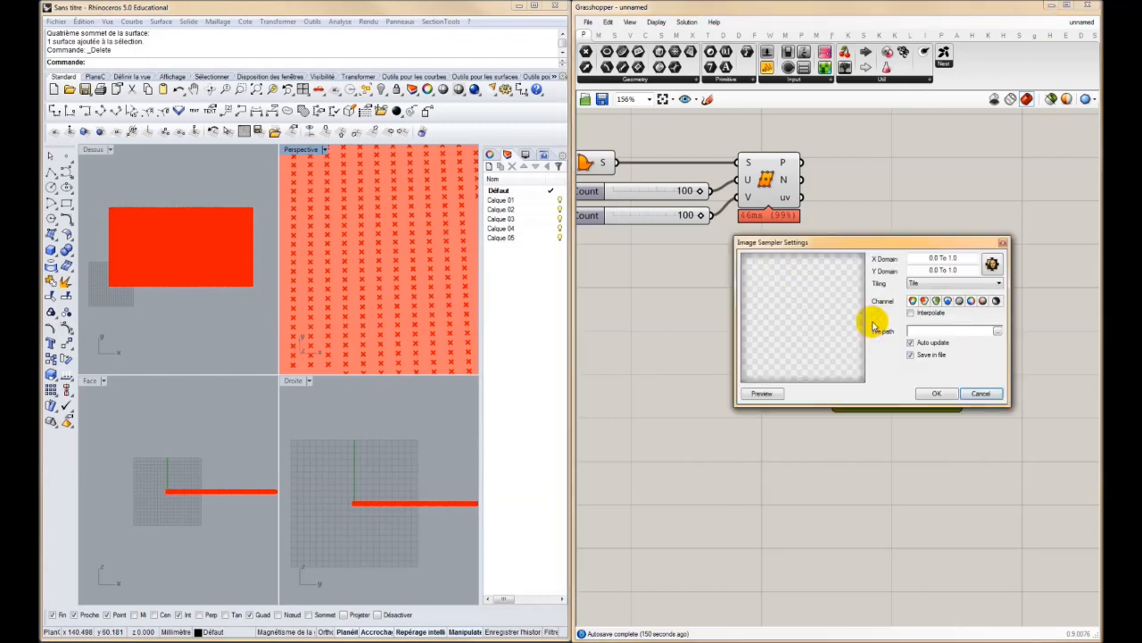
left_click(997, 331)
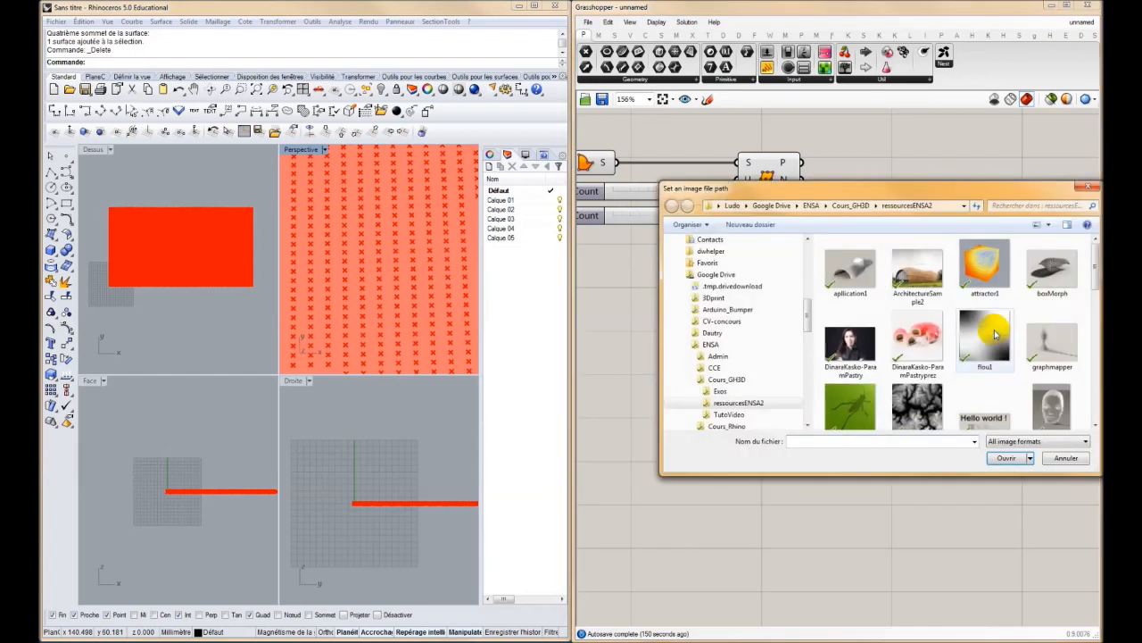
left_click(973, 336)
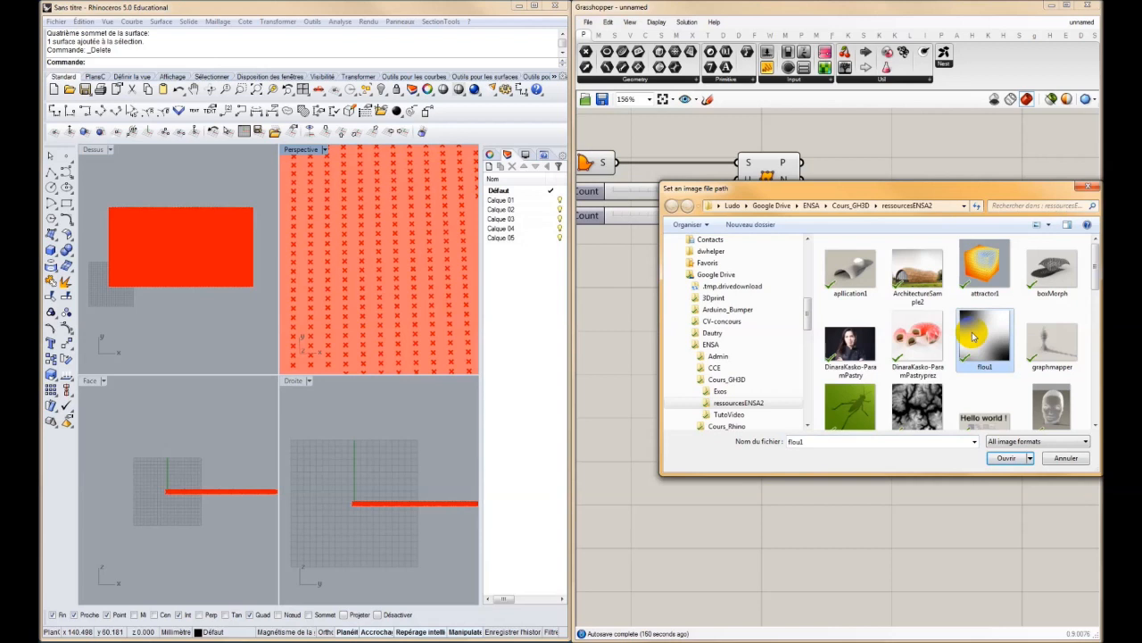
left_click(1006, 459)
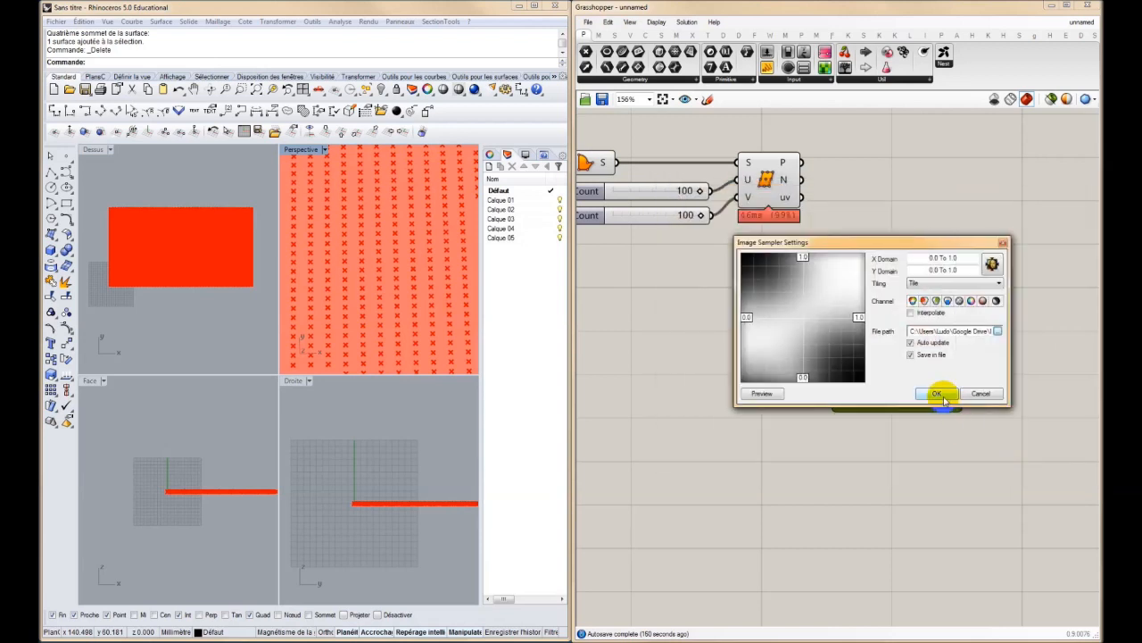
left_click(937, 394)
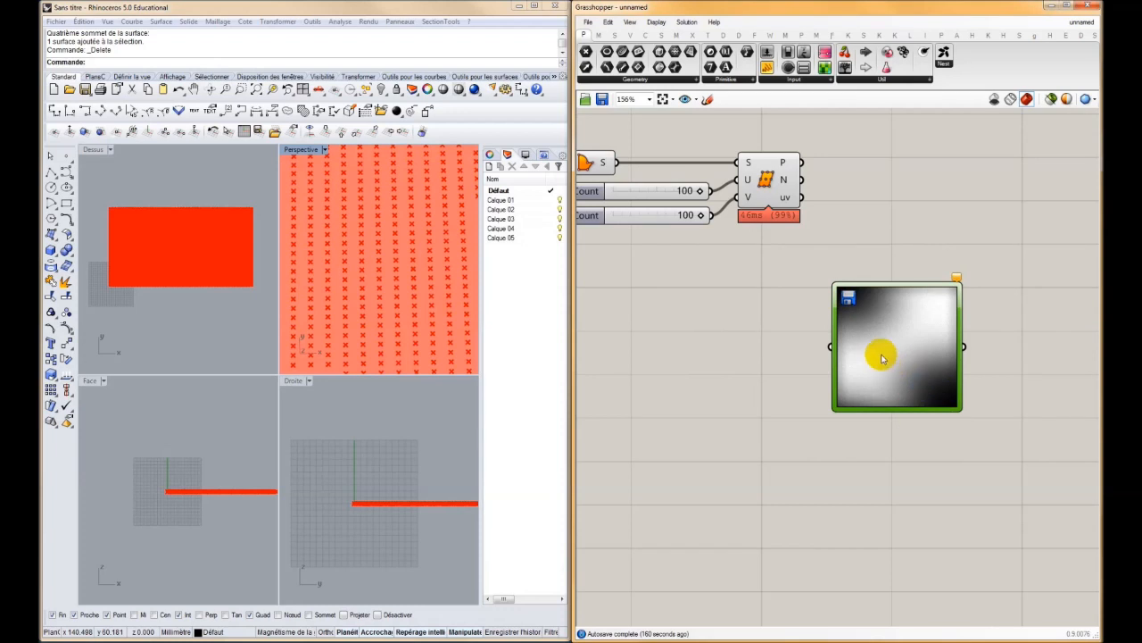
- Shift the Image Sampler slightly aside and add a Panel showing the uv output of Divide Surface
right_click_drag(884, 353, 788, 374)
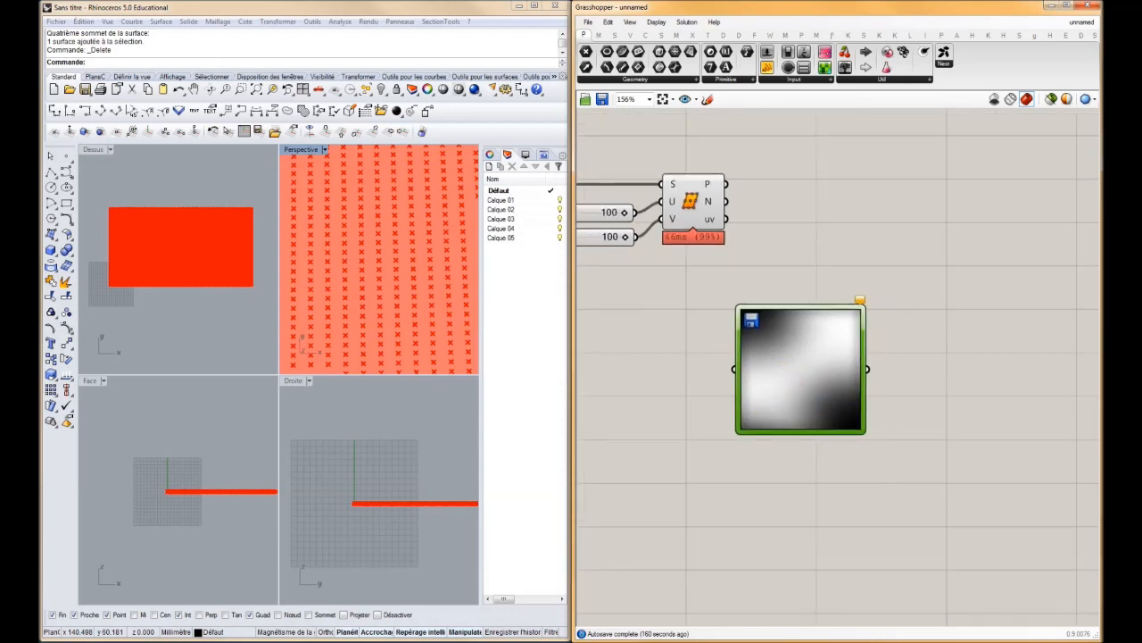
left_click_drag(774, 356, 810, 357)
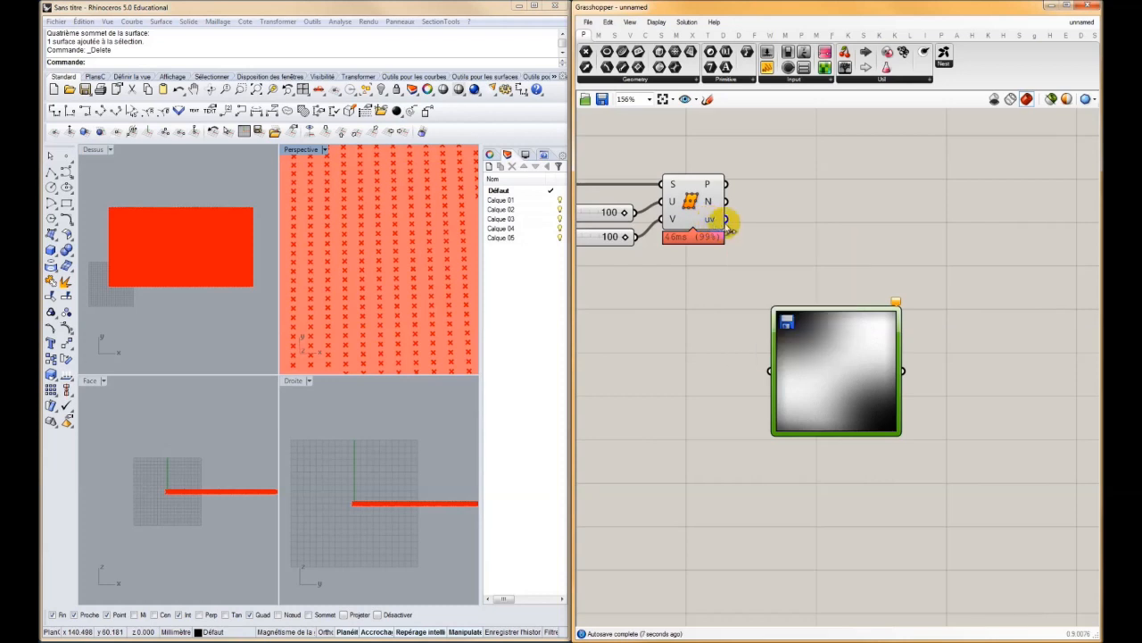
left_click_drag(765, 69, 822, 174)
left_click_drag(726, 218, 765, 208)
left_click(805, 228)
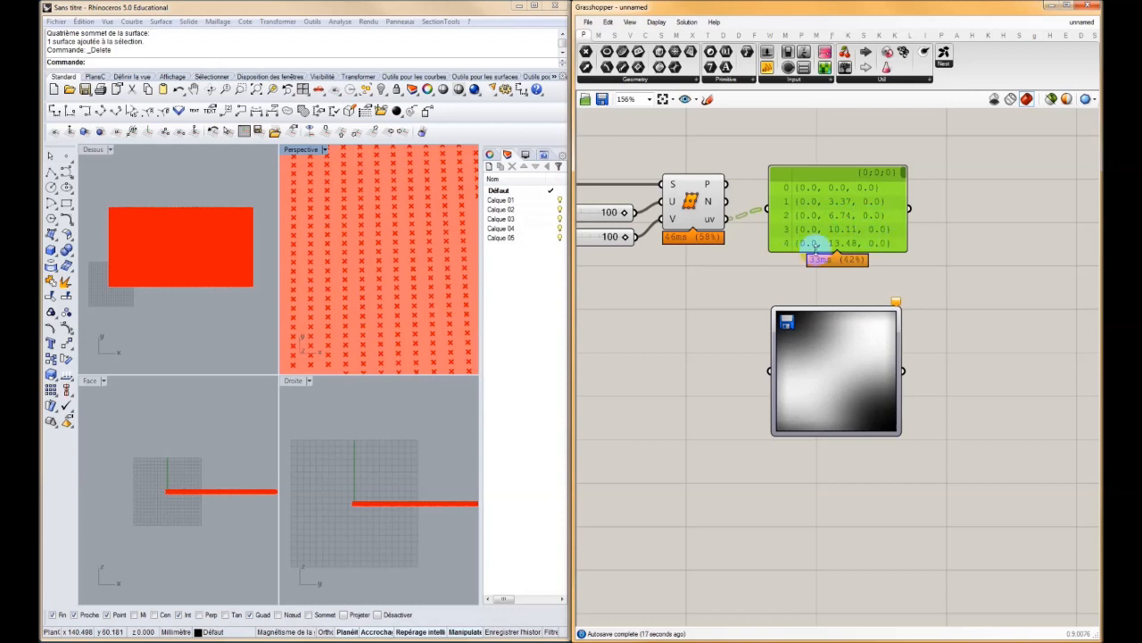
- Reparameterize the surface input of the Divide Surface component
scroll(331, 306, "down", 3)
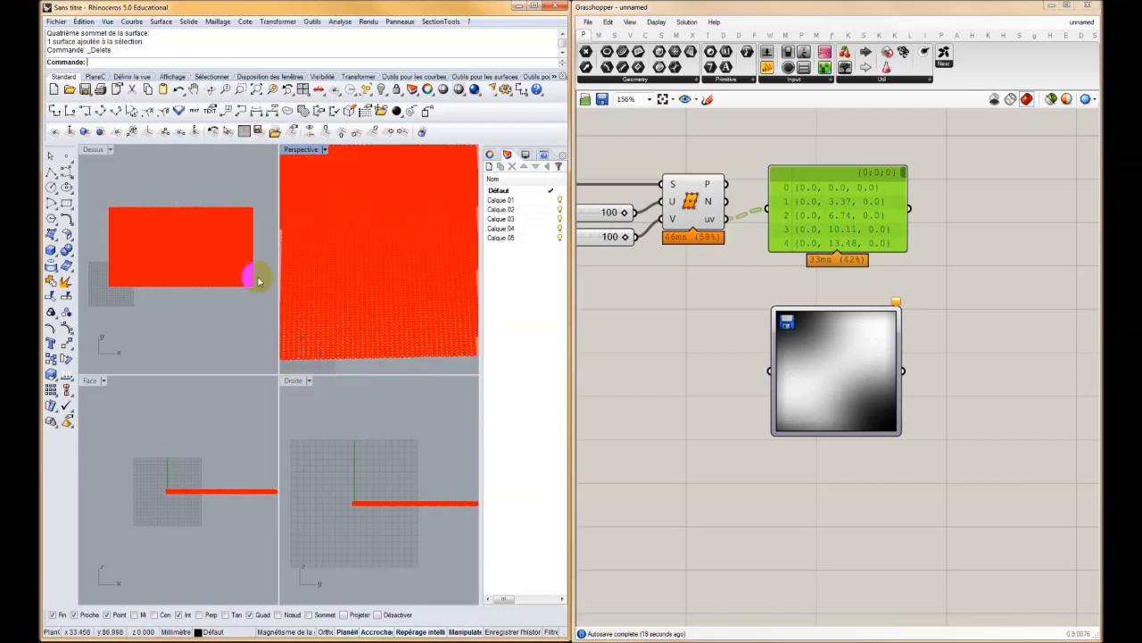
scroll(121, 300, "up", 12)
mouse_move(102, 276)
right_mouse_down()
mouse_move(164, 295)
mouse_move(112, 295)
right_mouse_up()
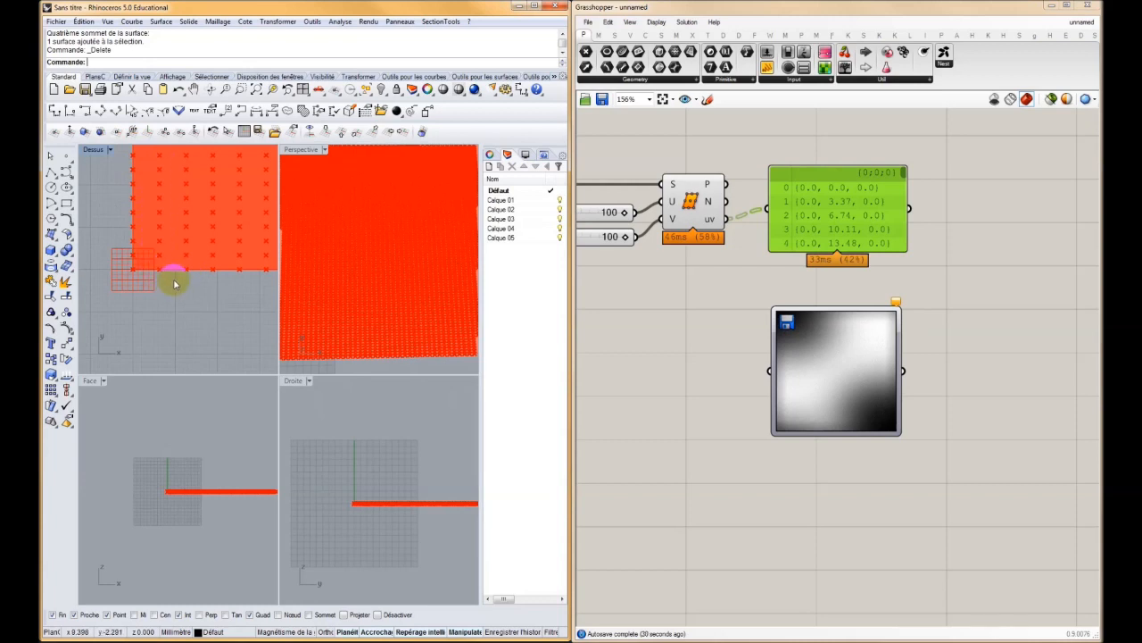
right_click_drag(869, 295, 937, 304)
left_click(907, 387)
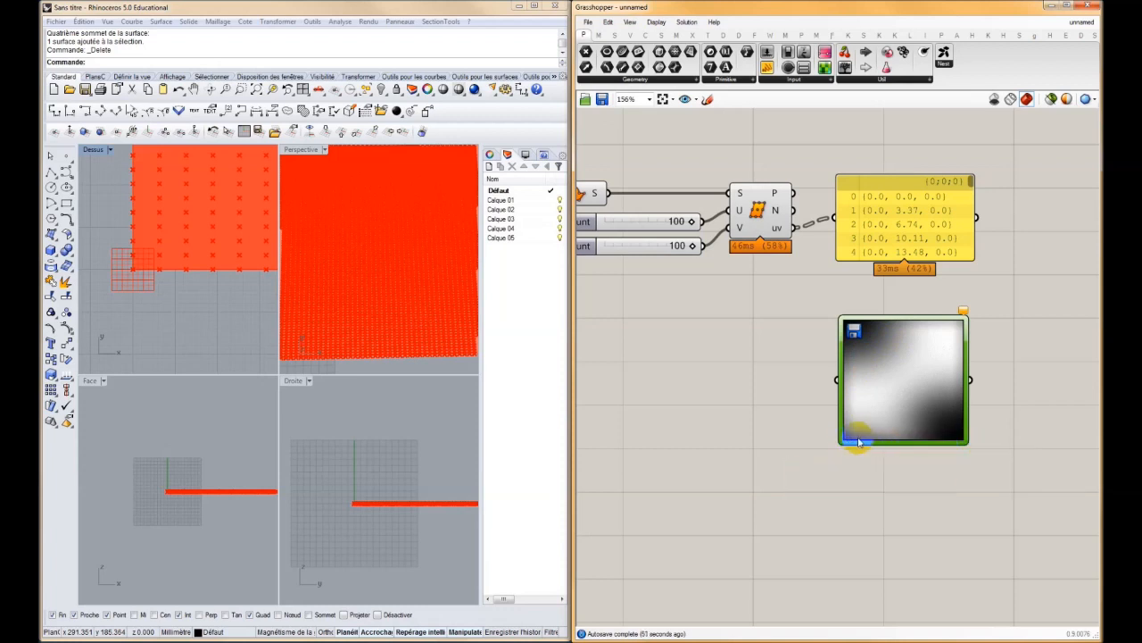
right_click_drag(788, 237, 801, 271)
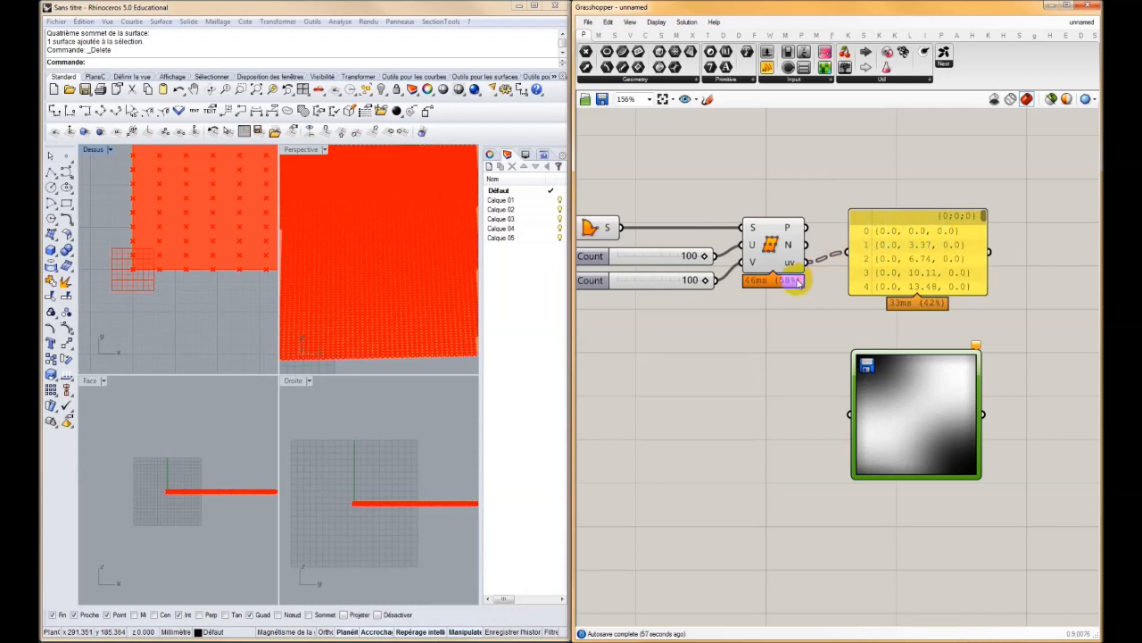
right_click(754, 231)
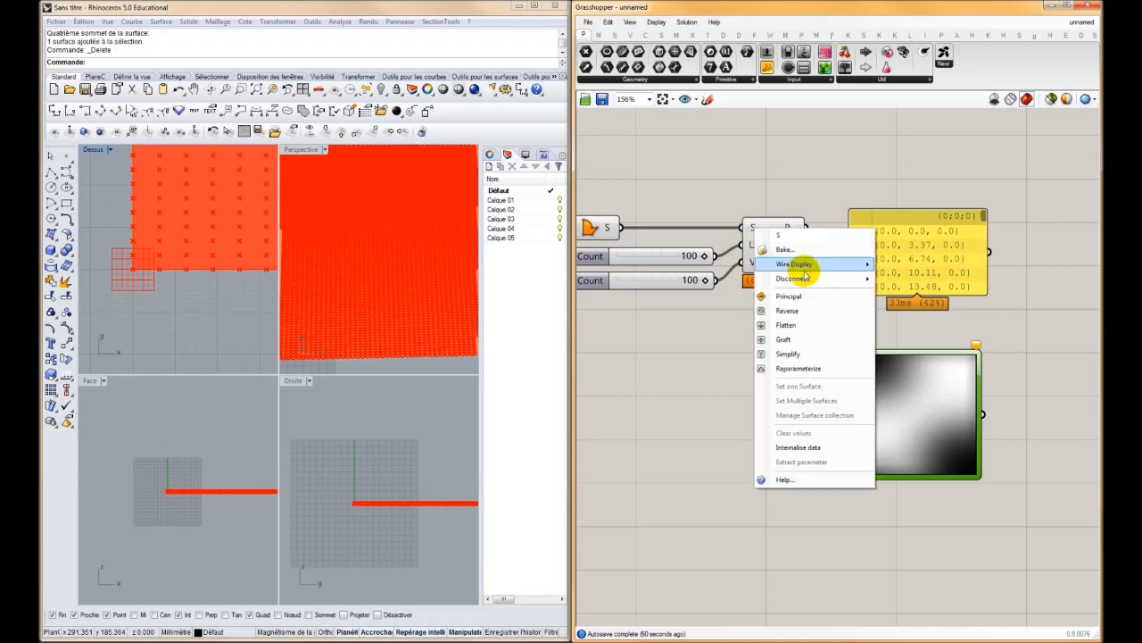
left_click(799, 369)
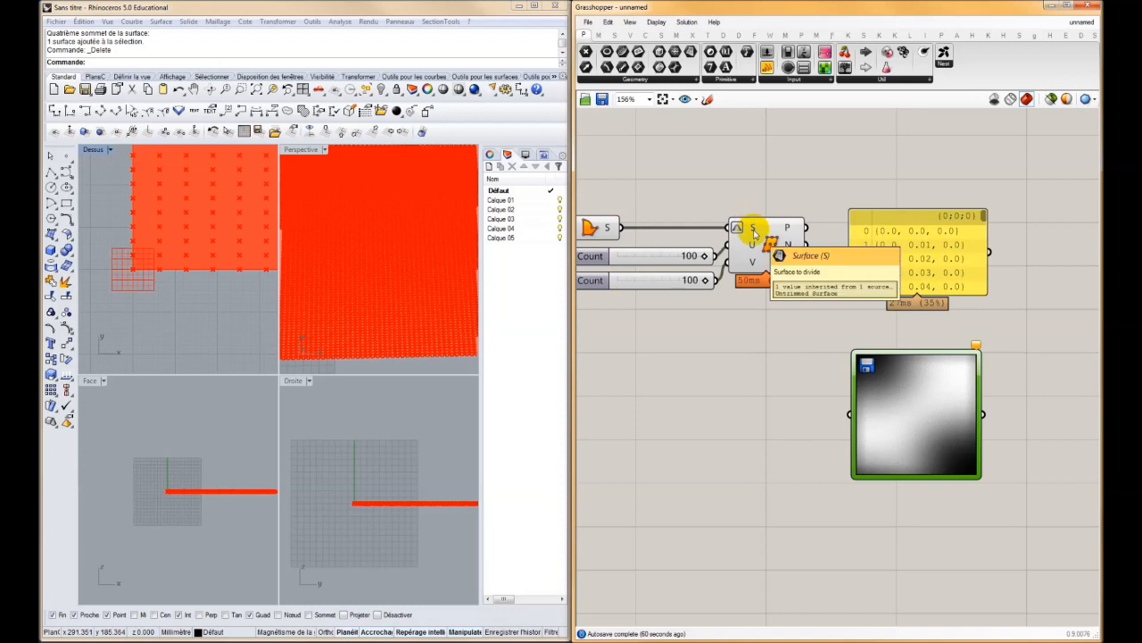
- Connect the uv output of Divide Surface to the Image Sampler's input
right_click_drag(218, 228, 110, 317)
scroll(166, 266, "down", 20)
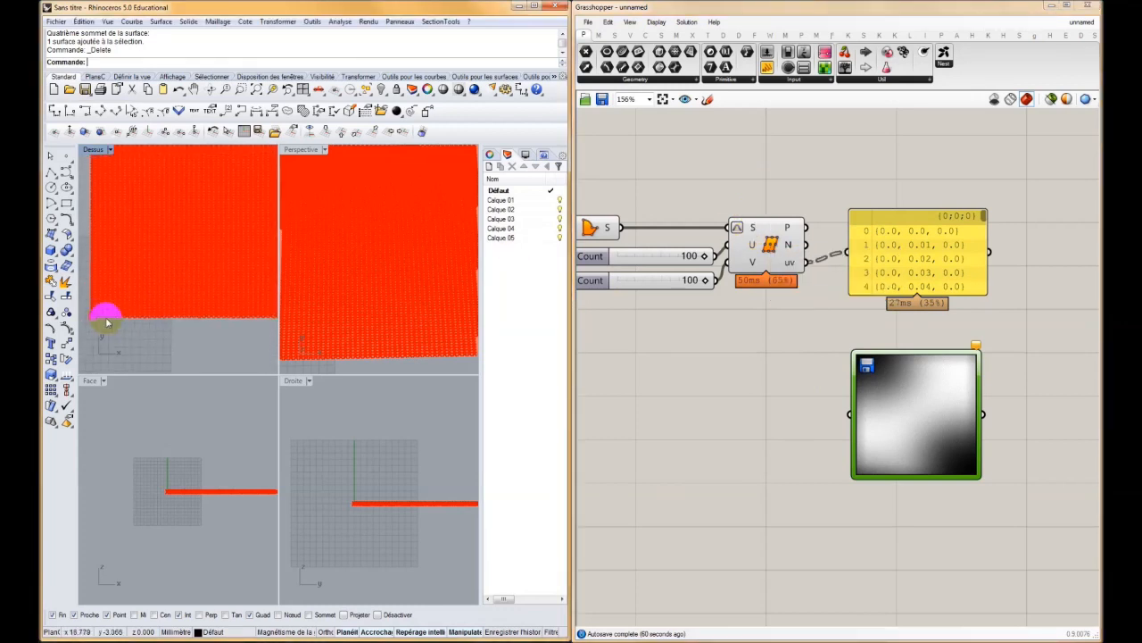
scroll(117, 322, "down", 2)
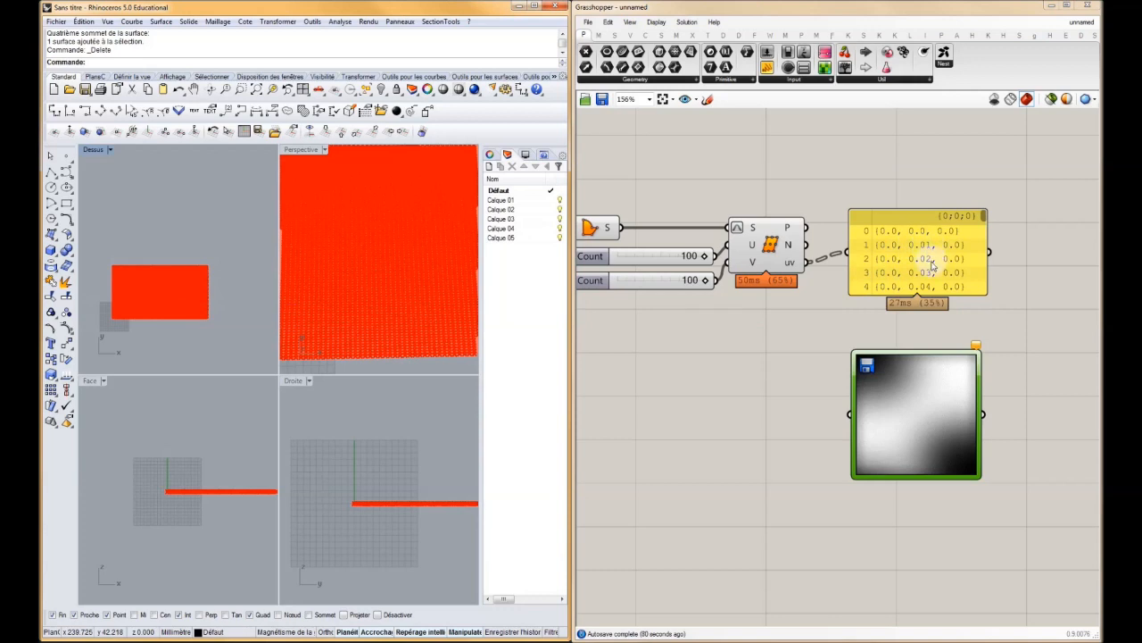
left_click_drag(986, 215, 981, 324)
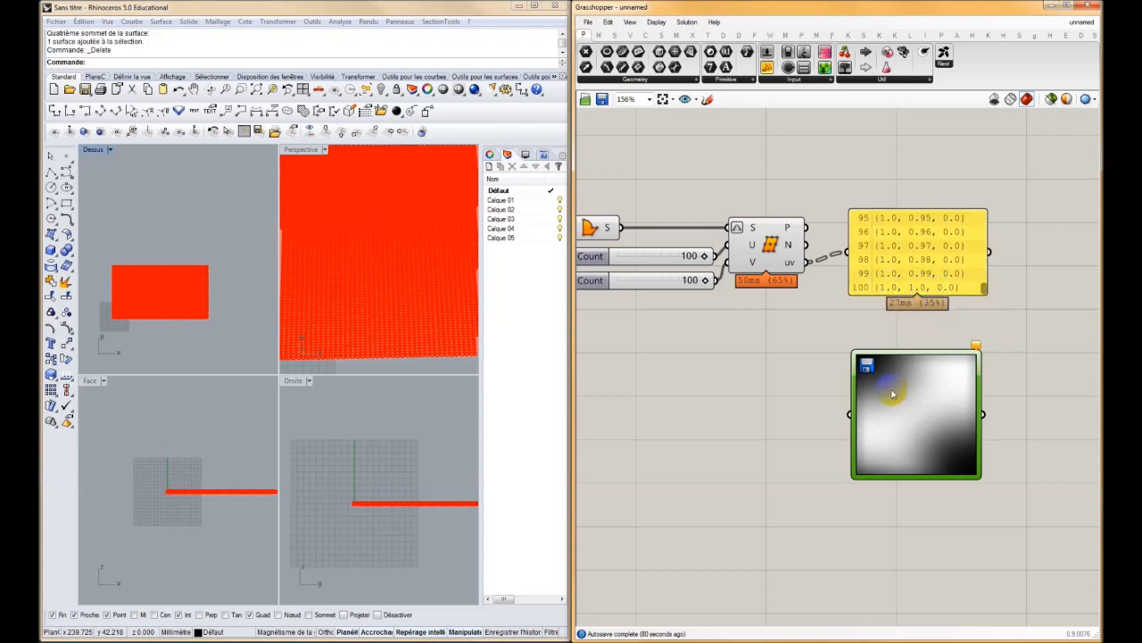
left_click_drag(806, 261, 874, 413)
right_click_drag(896, 410, 803, 401)
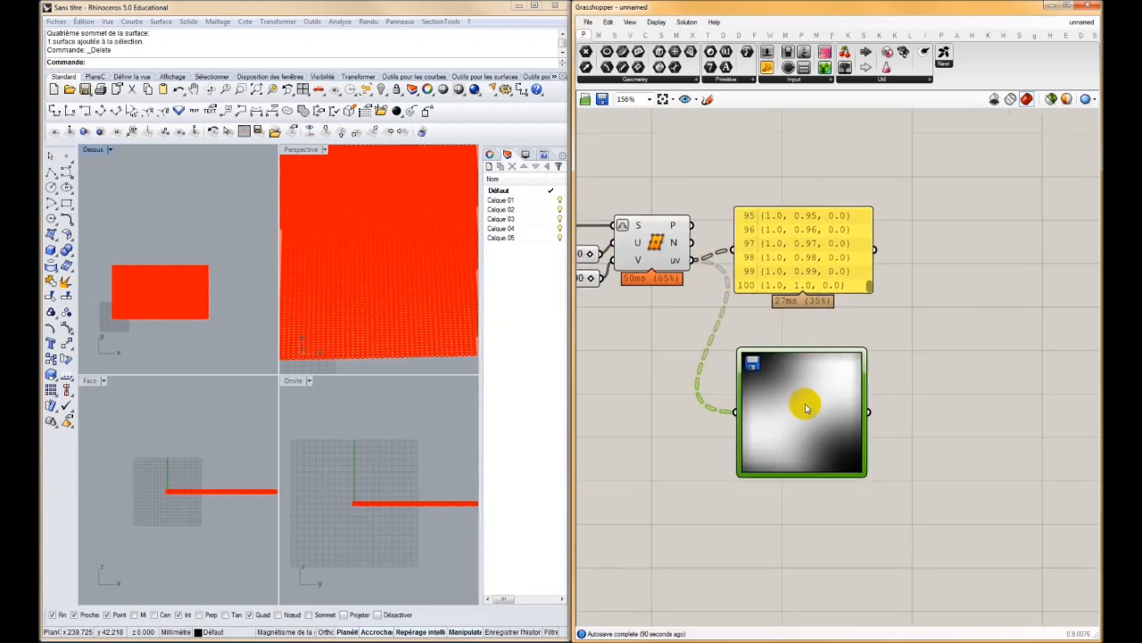
- Review the Image Sampler's domain and channel settings and accept them as they are
right_click(814, 408)
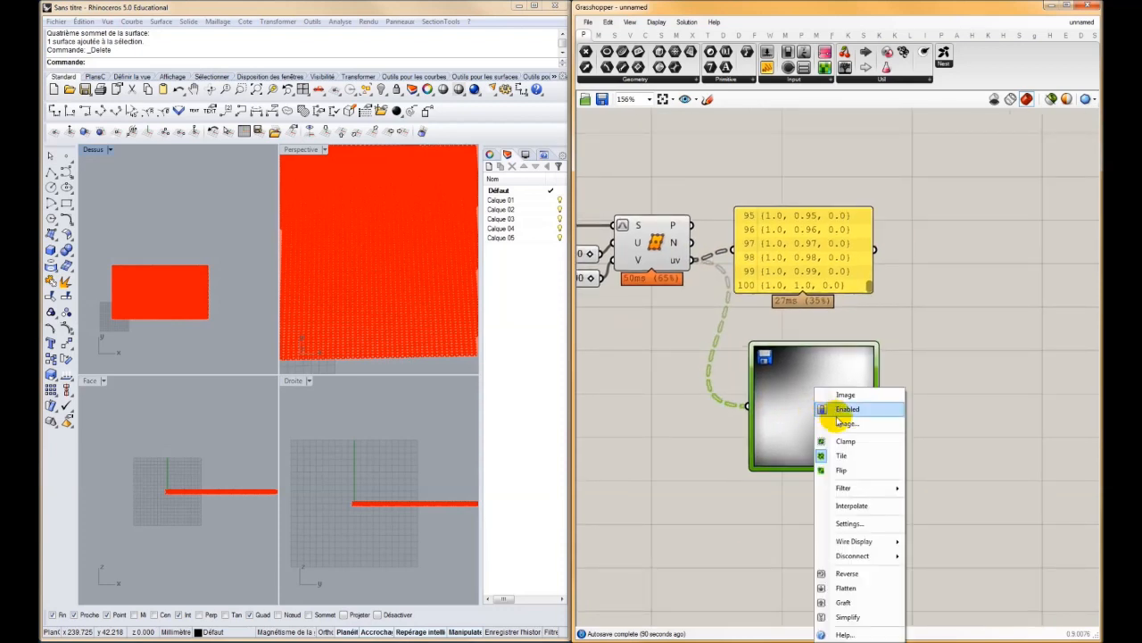
left_click(844, 423)
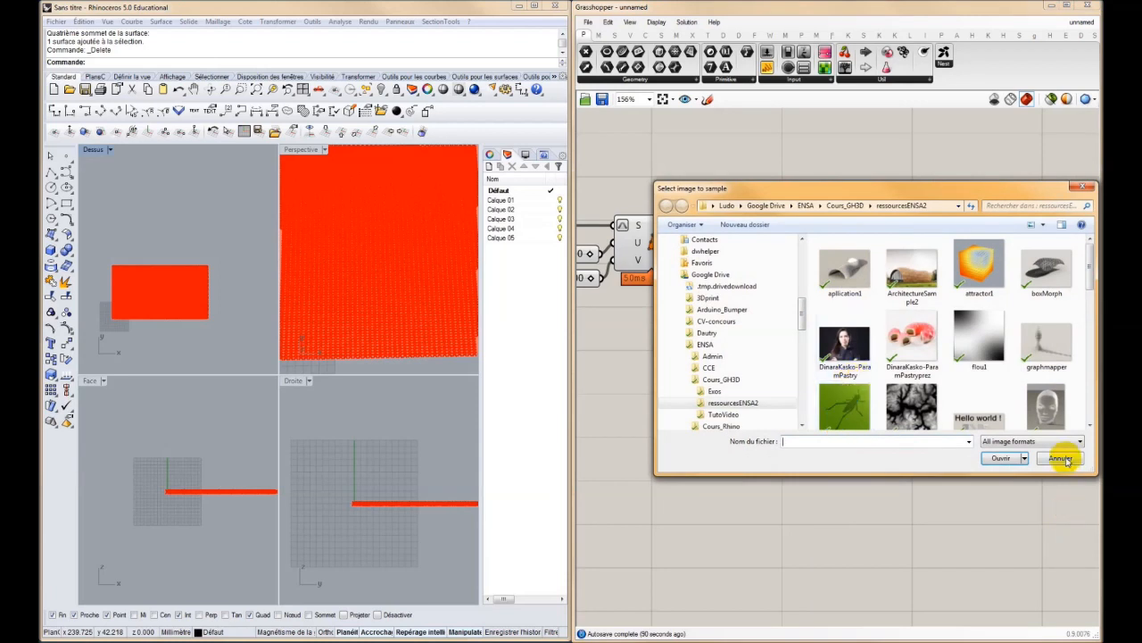
left_click(1061, 458)
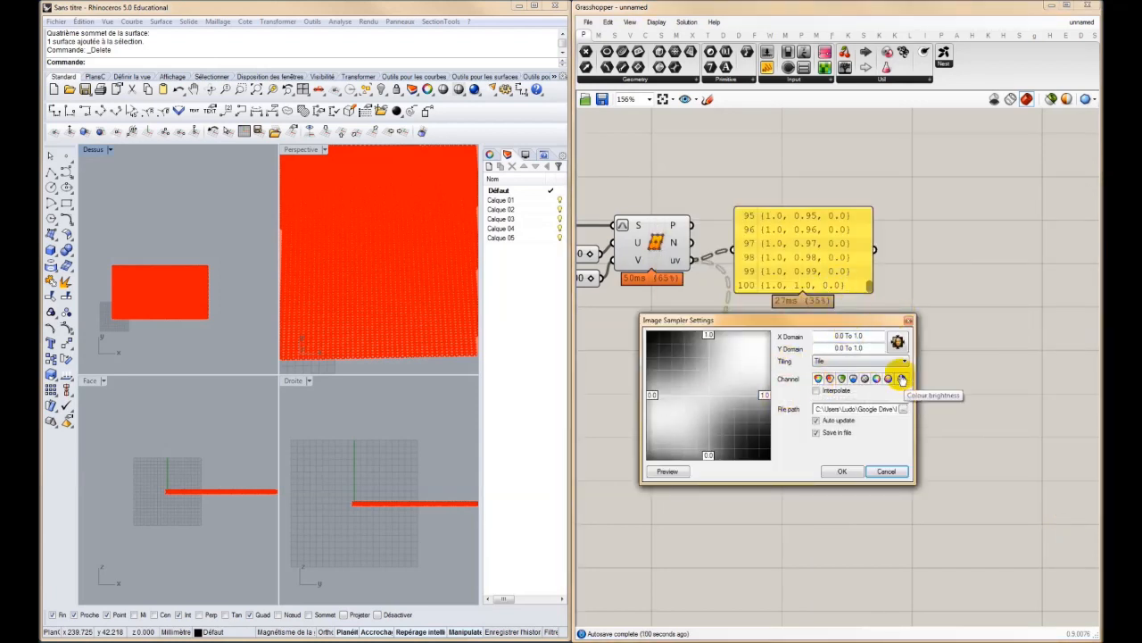
left_click_drag(816, 323, 811, 457)
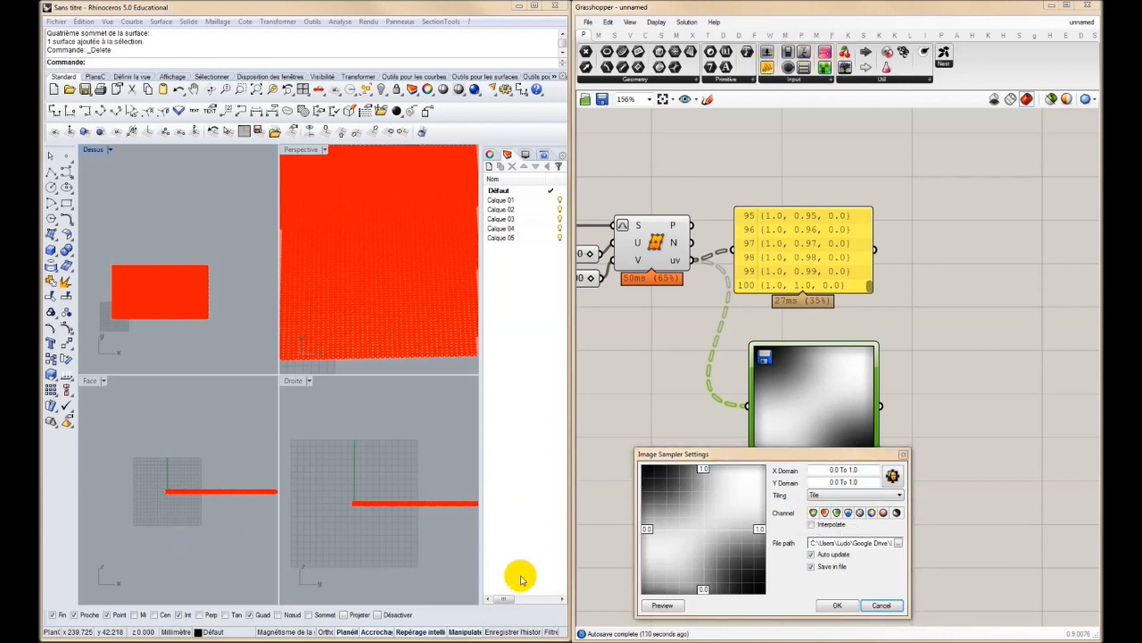
left_click(830, 605)
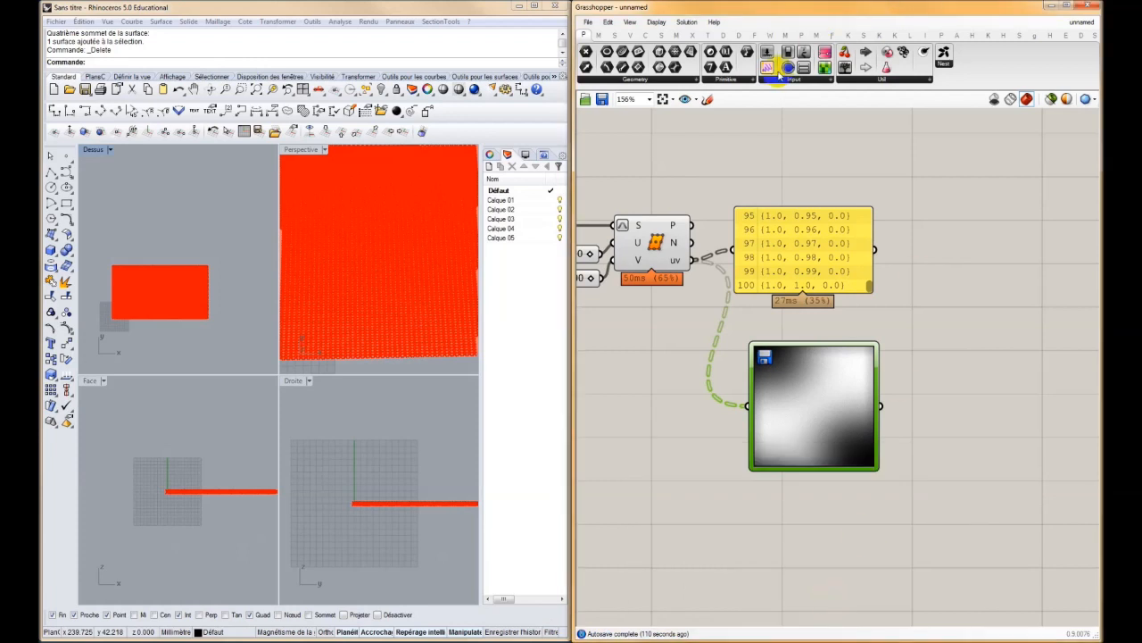
- Add a Panel beside the Image Sampler and connect the sampler's output to it
left_click_drag(766, 67, 961, 407)
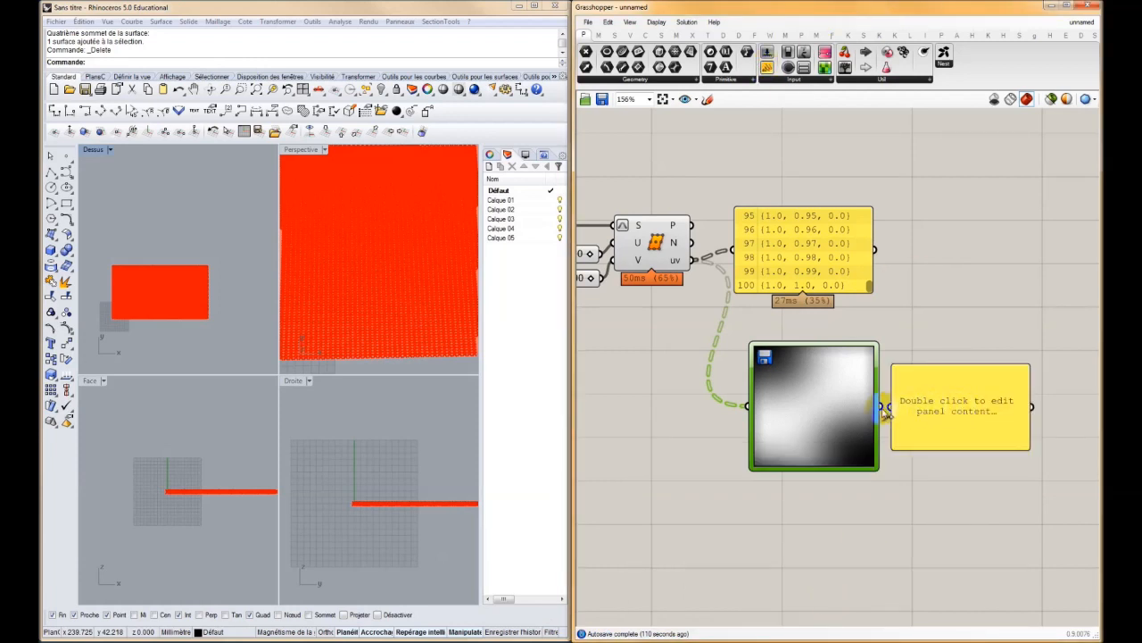
left_click_drag(887, 411, 951, 400)
left_click(950, 402)
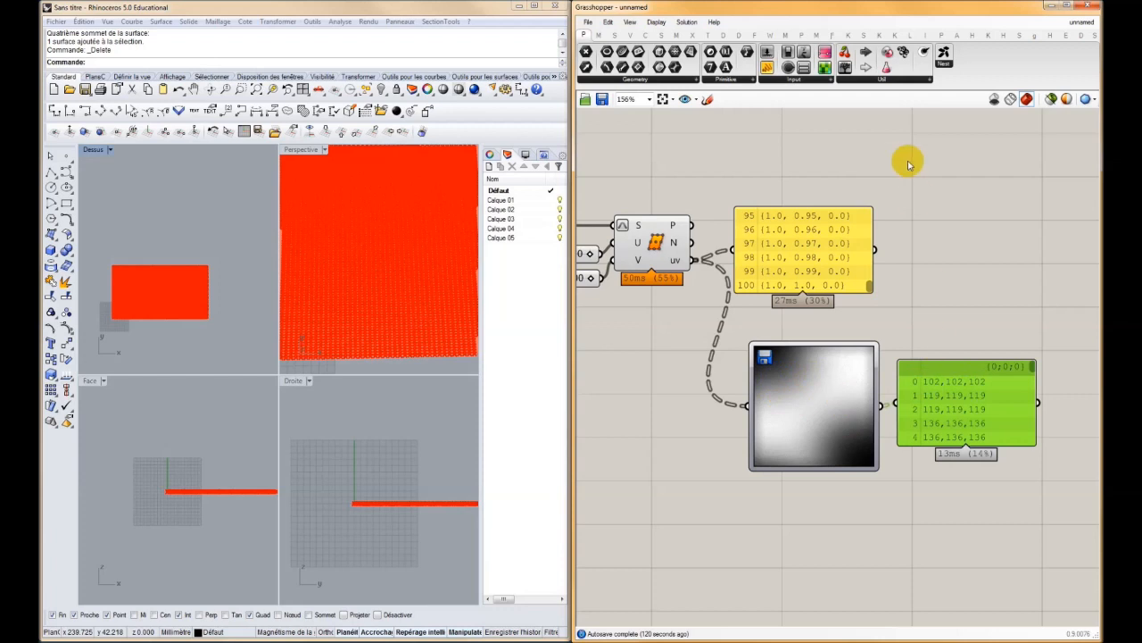
left_click_drag(961, 384, 963, 384)
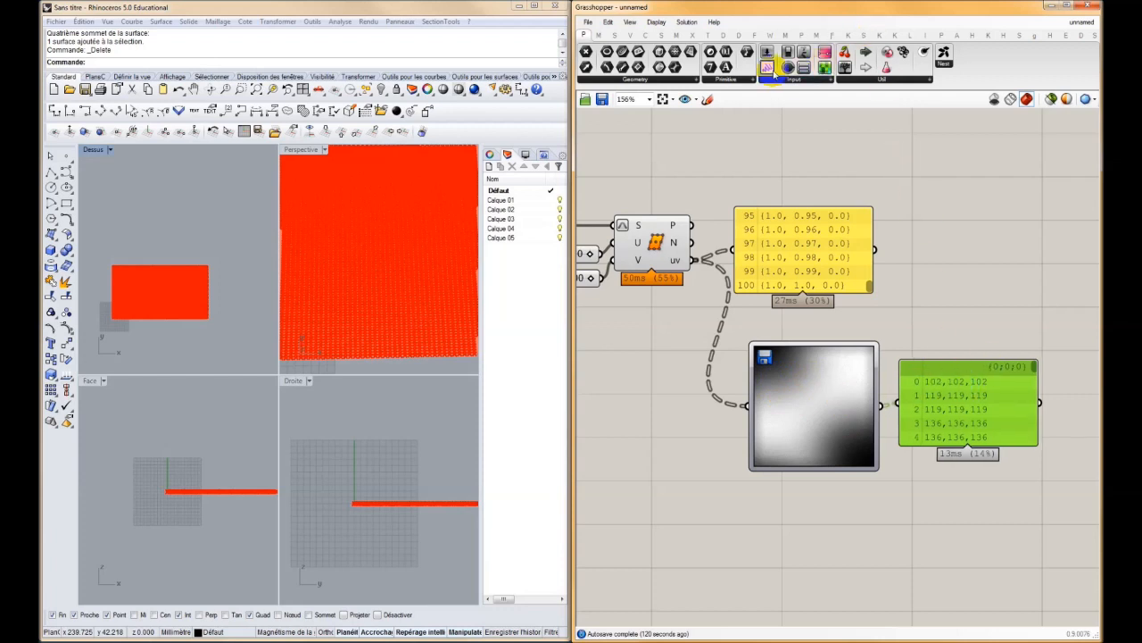
right_click(791, 366)
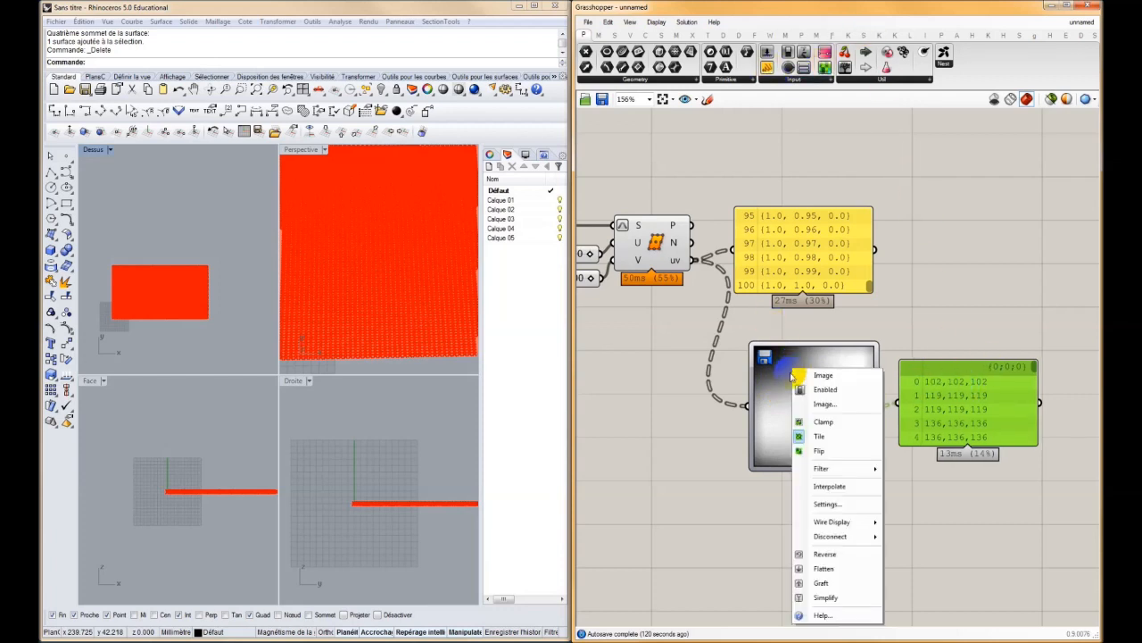
left_click(773, 399)
double_click(777, 392)
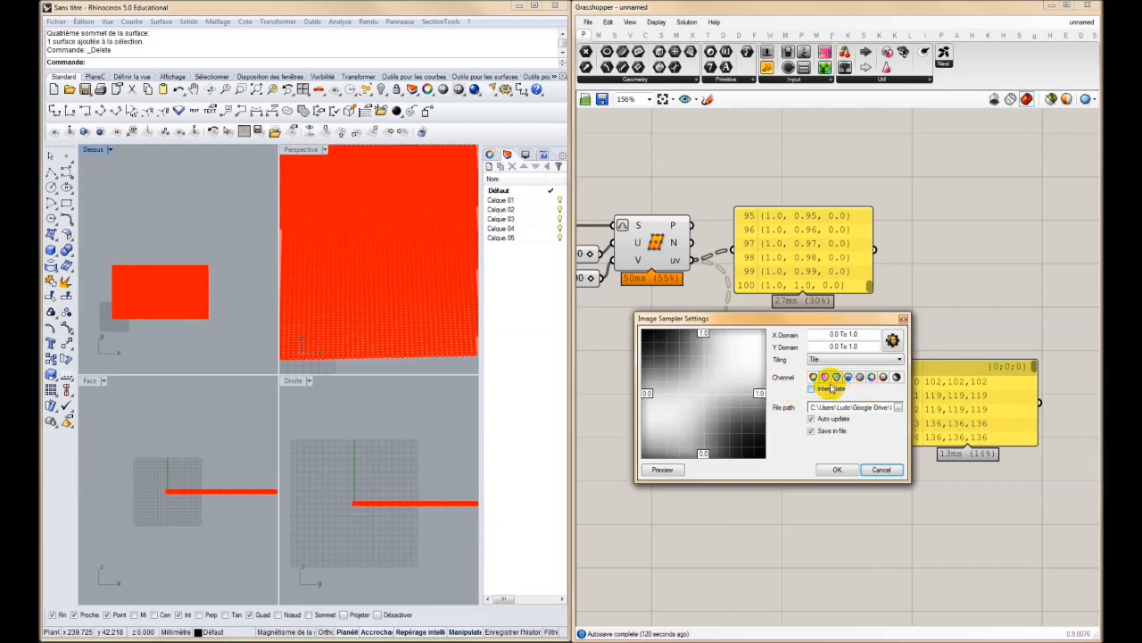
left_click(837, 470)
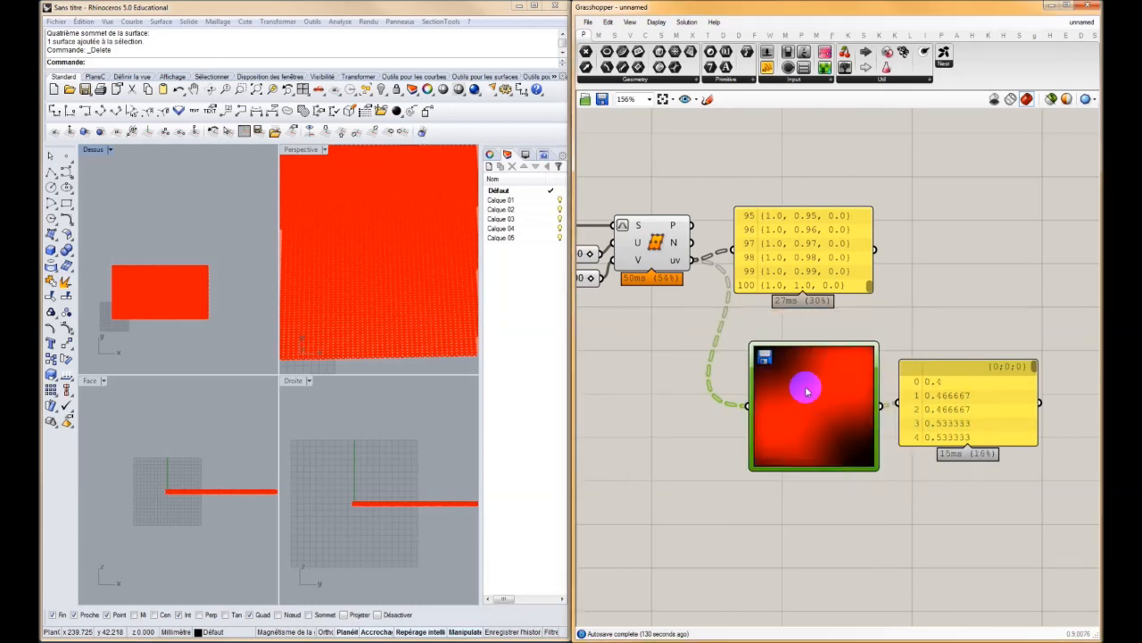
right_click(806, 391)
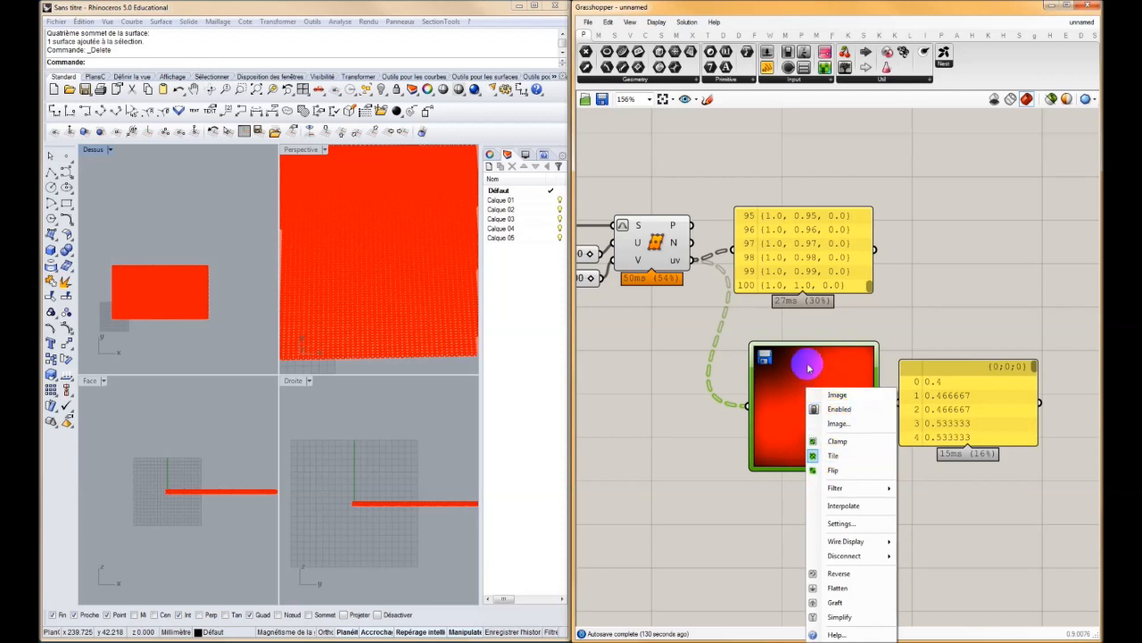
double_click(809, 368)
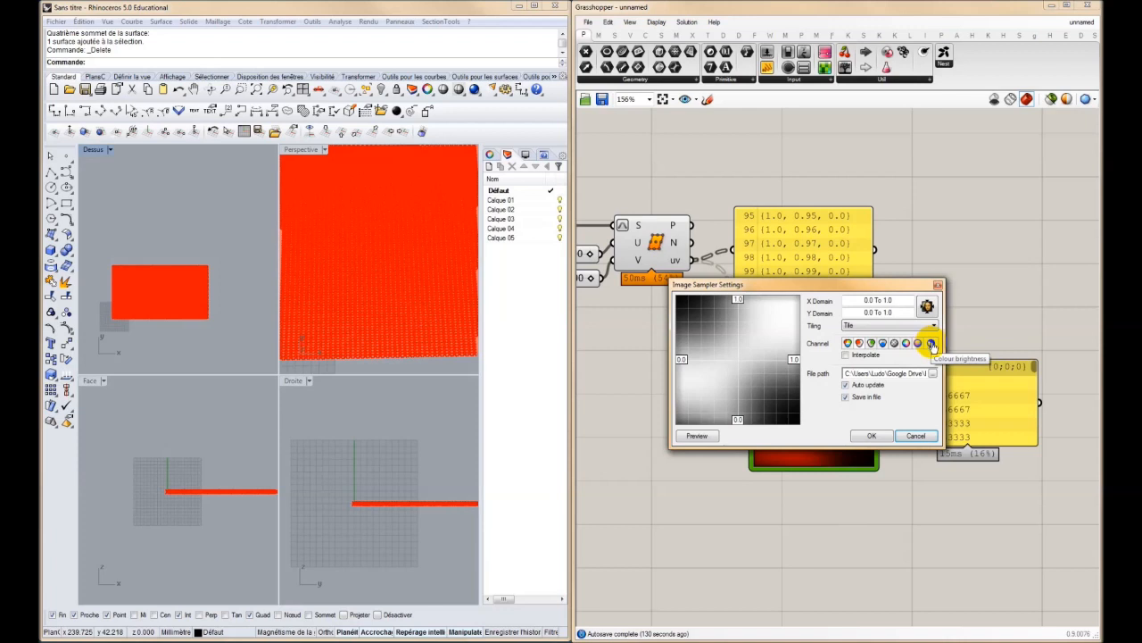
left_click(872, 435)
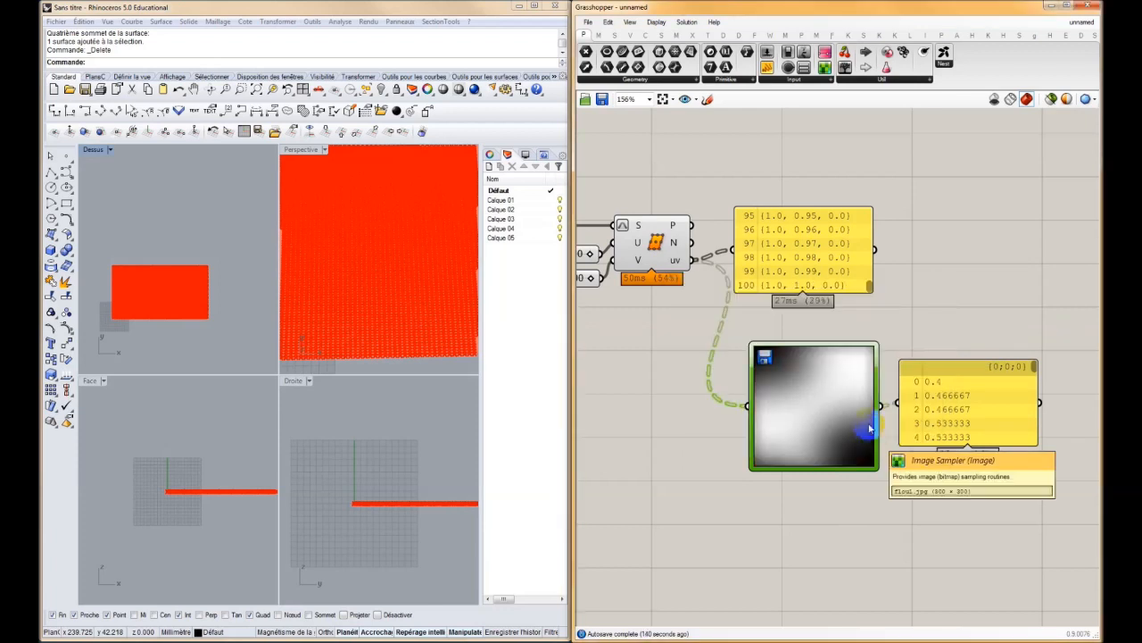
left_click_drag(1034, 365, 1033, 366)
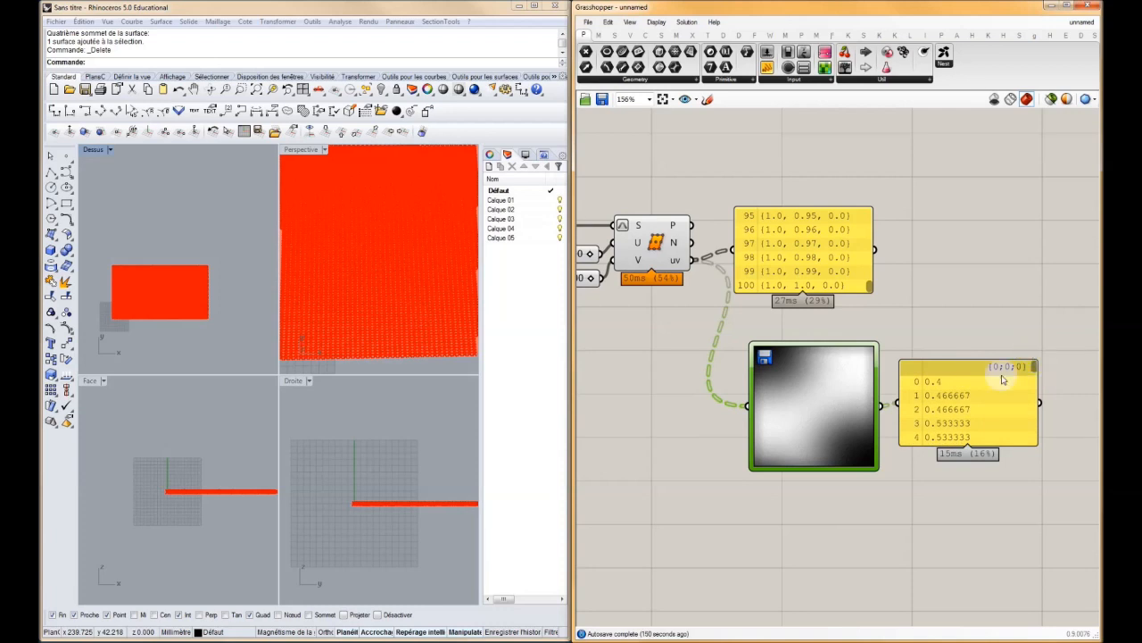
- Move the Panel with the sampled brightness values farther from the Image Sampler to free up space
scroll(833, 396, "down", 3)
left_click(792, 391)
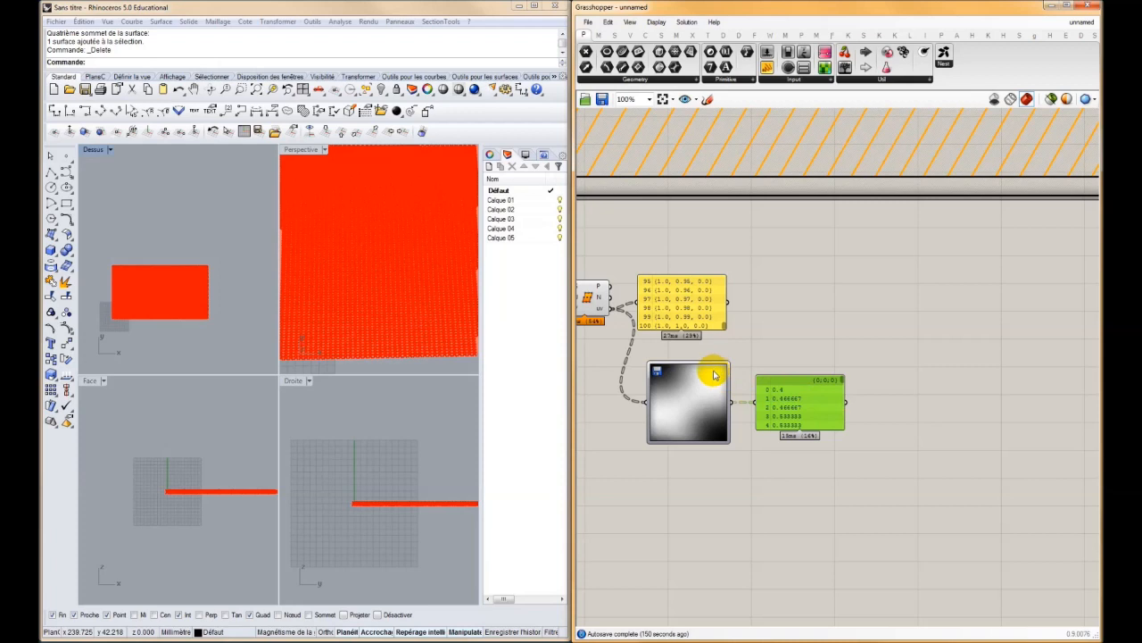
left_click_drag(783, 392, 840, 396)
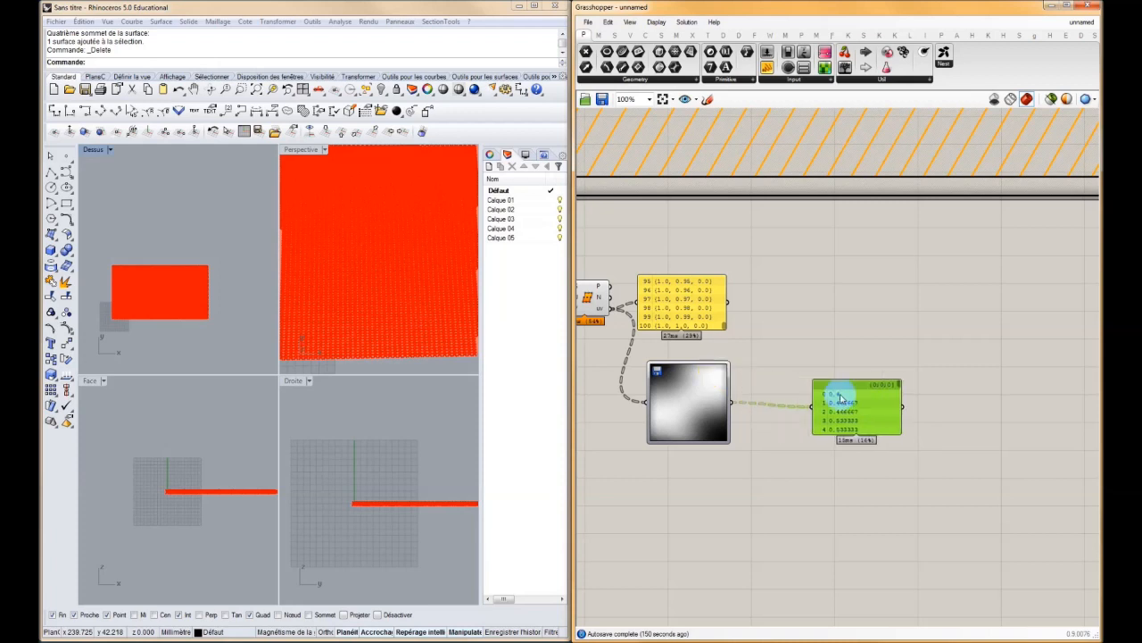
left_click(690, 312)
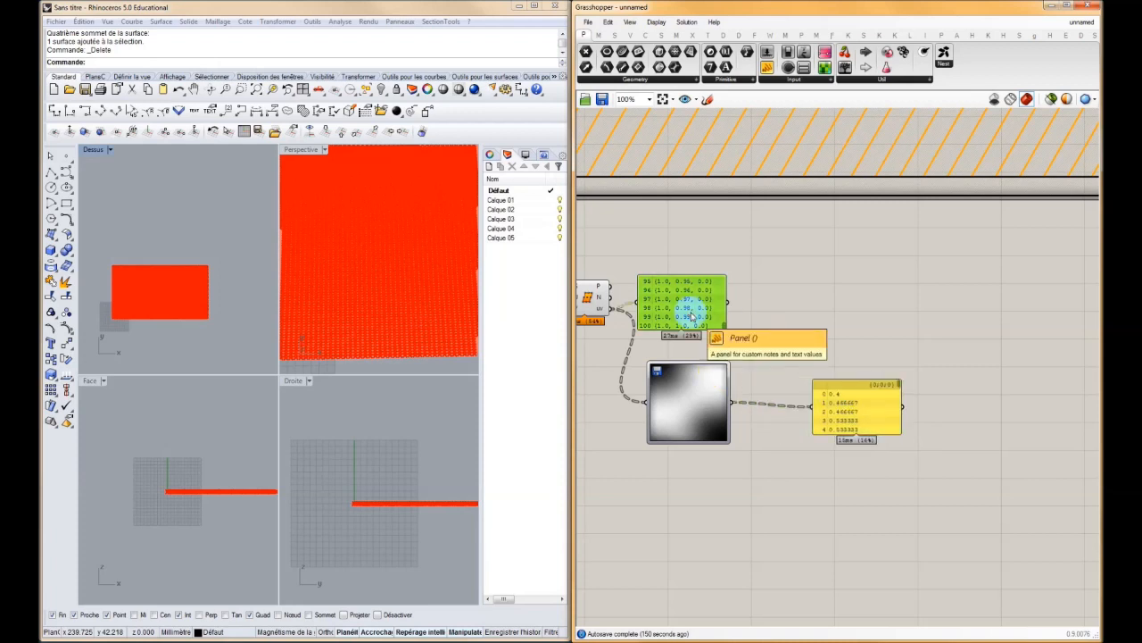
right_click_drag(773, 332, 821, 327)
left_click(934, 414)
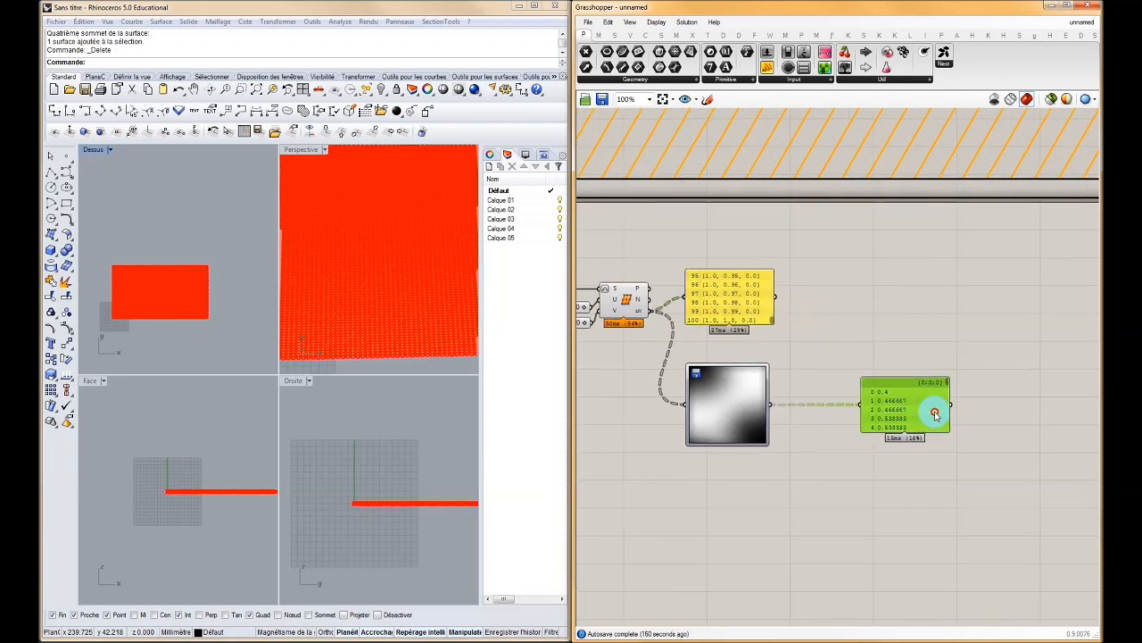
left_click_drag(935, 414, 982, 416)
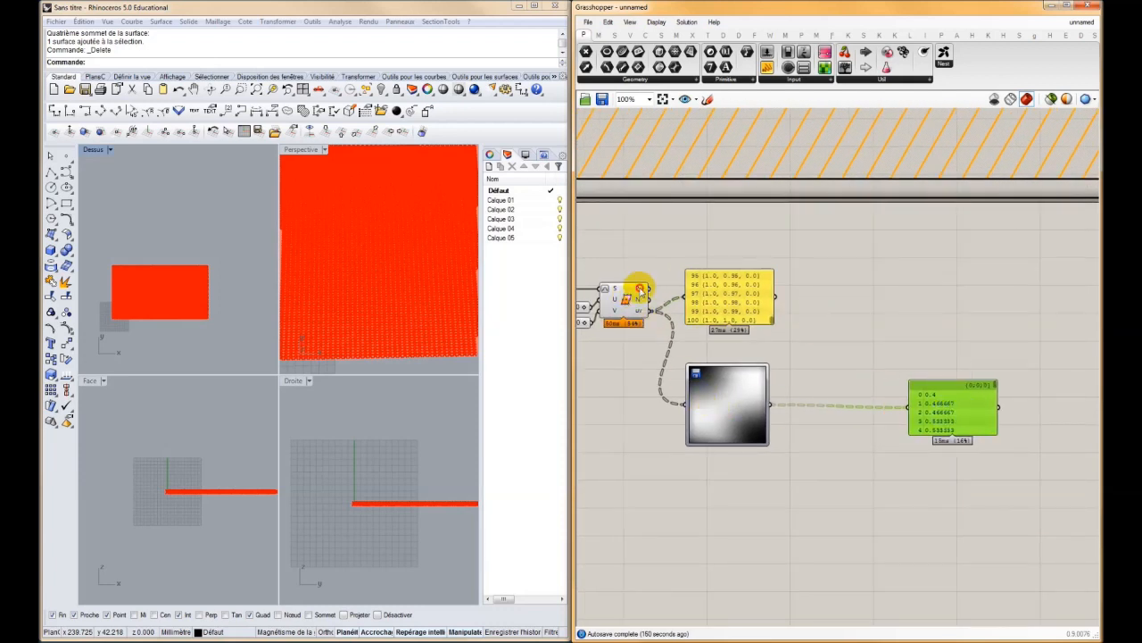
left_click(639, 291)
left_click(701, 441)
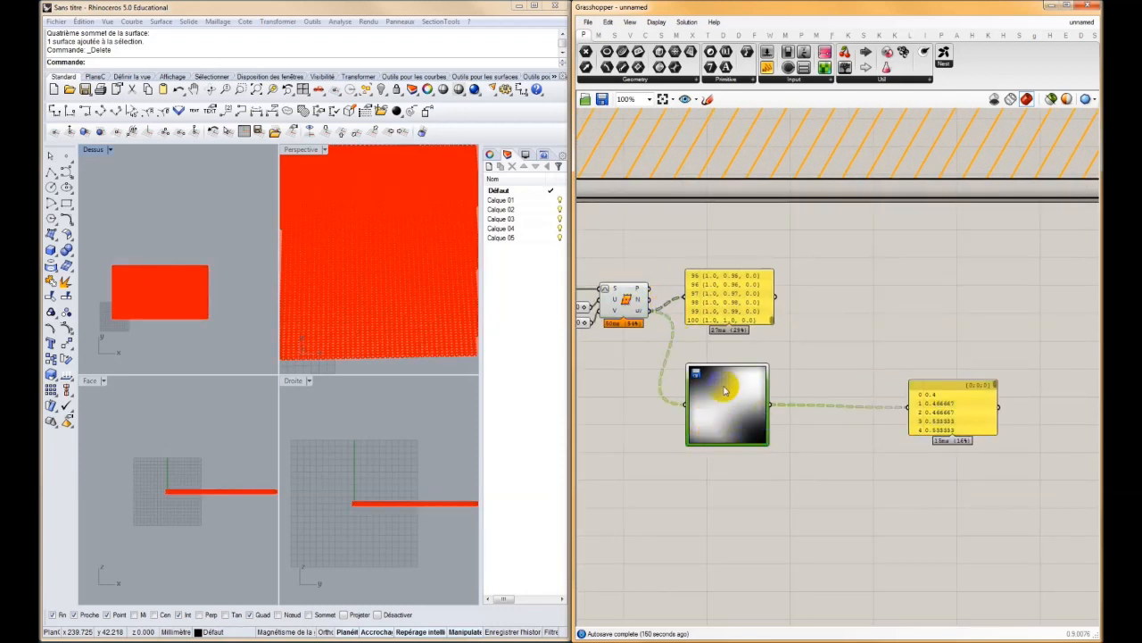
left_click_drag(951, 420, 947, 415)
left_click(704, 440)
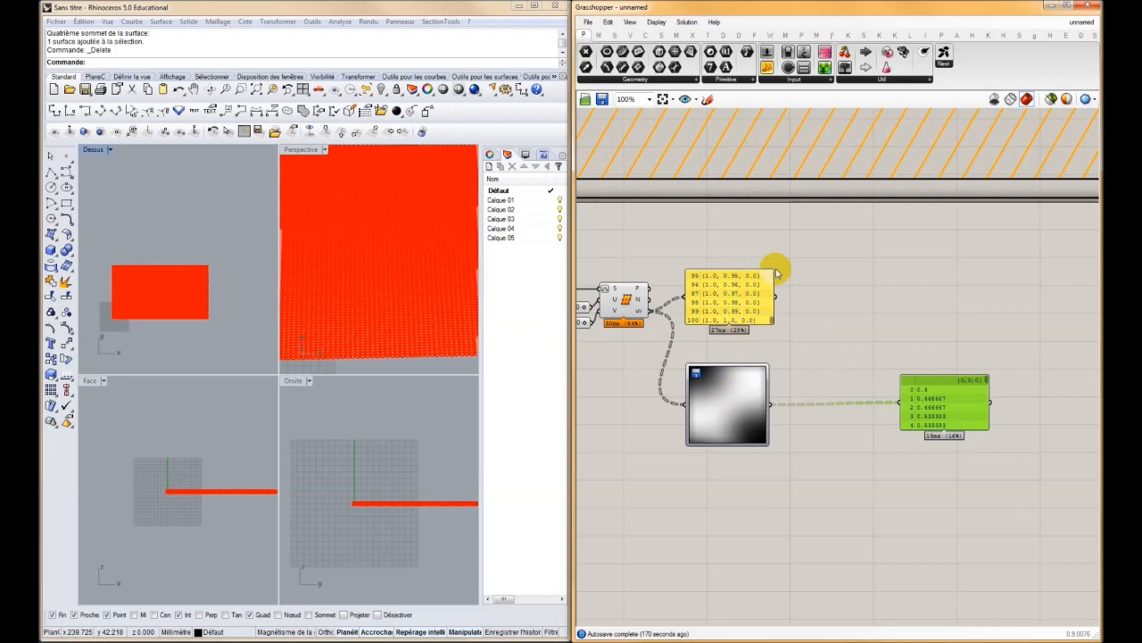
- Place a Circle component, feeding its plane from Divide Surface's points and its radius from the Image Sampler's output
left_click(646, 34)
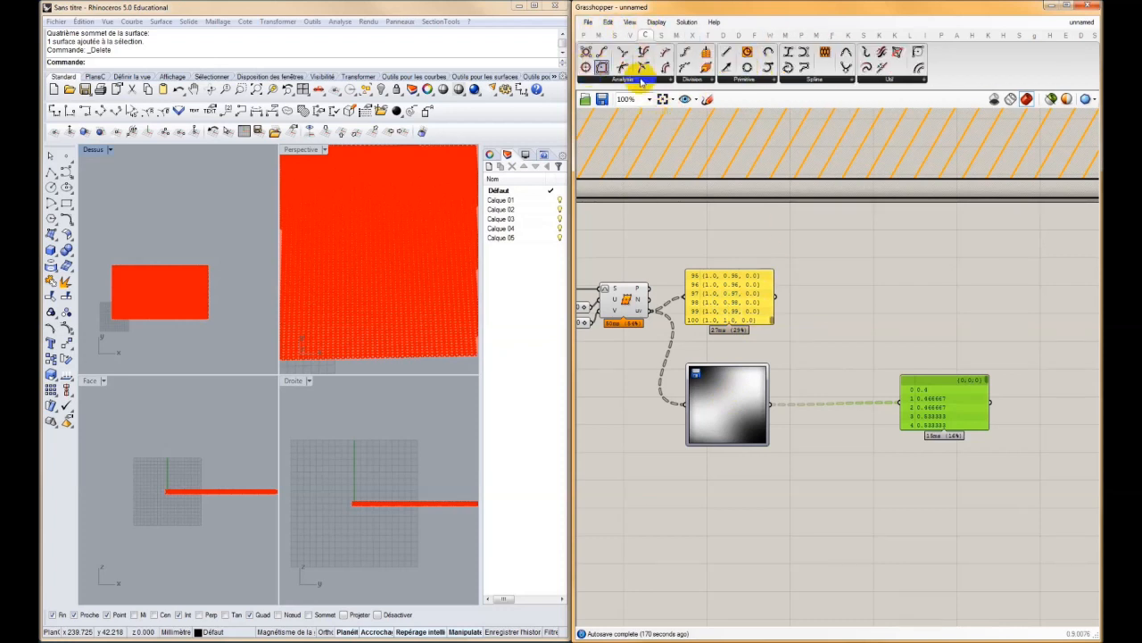
left_click(742, 79)
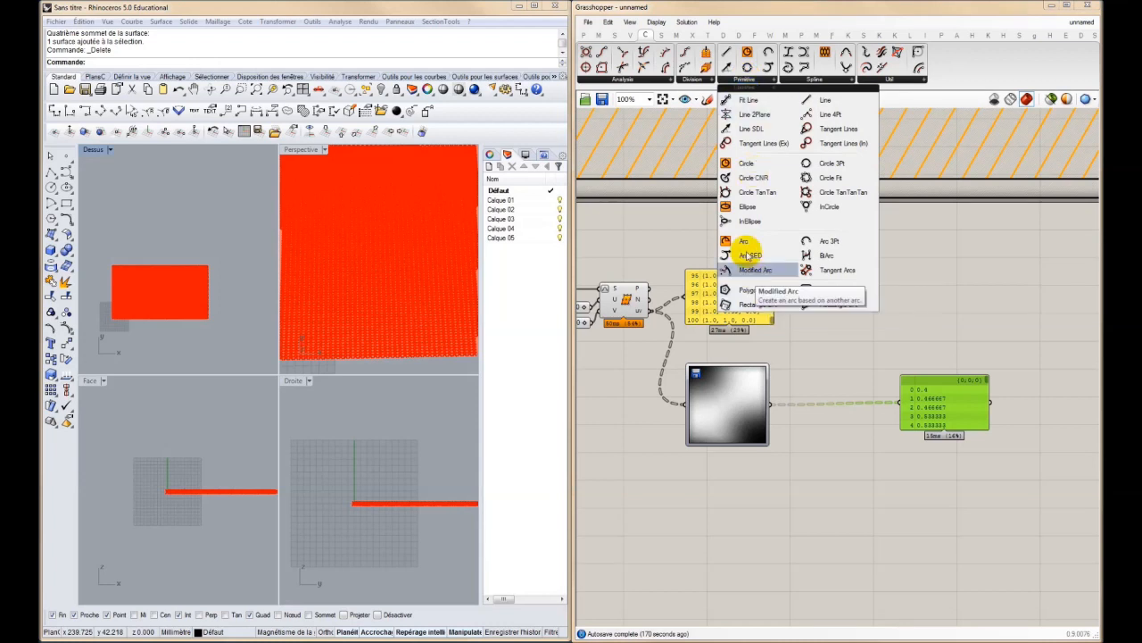
left_click(747, 163)
left_click(880, 313)
left_click_drag(650, 290, 770, 410)
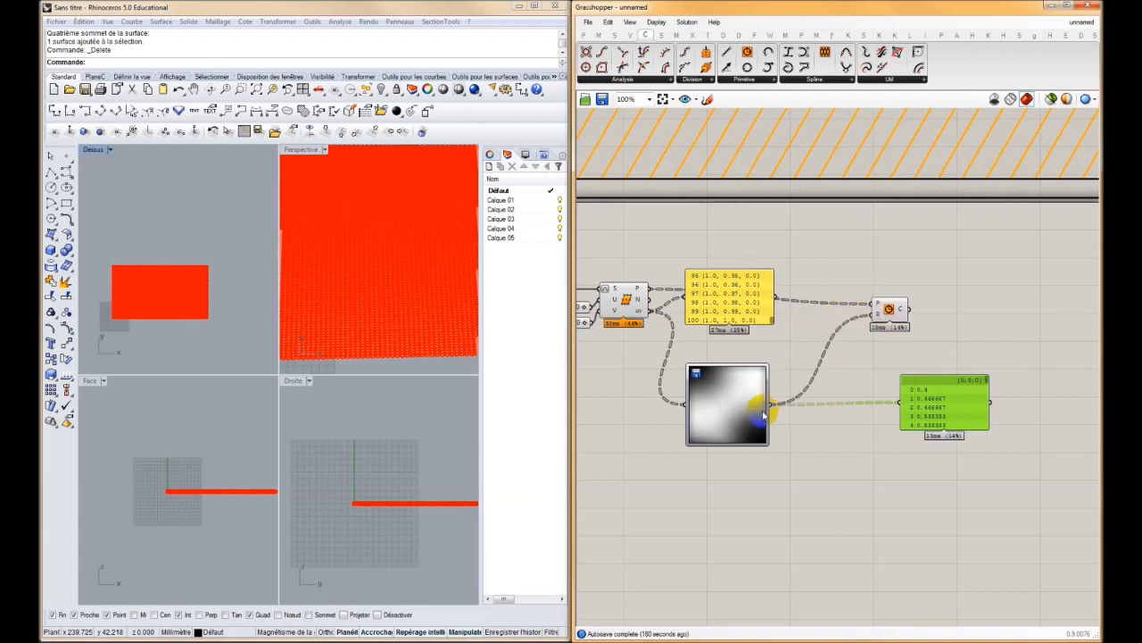
- Turn off the preview of the Divide Surface component
right_click(625, 300)
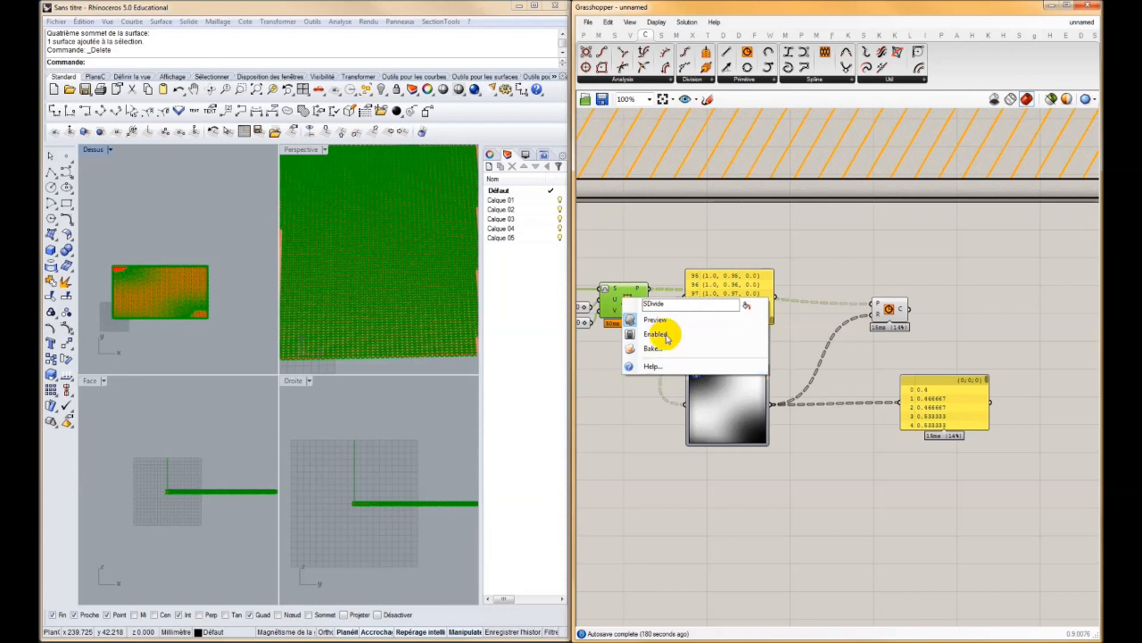
left_click(660, 323)
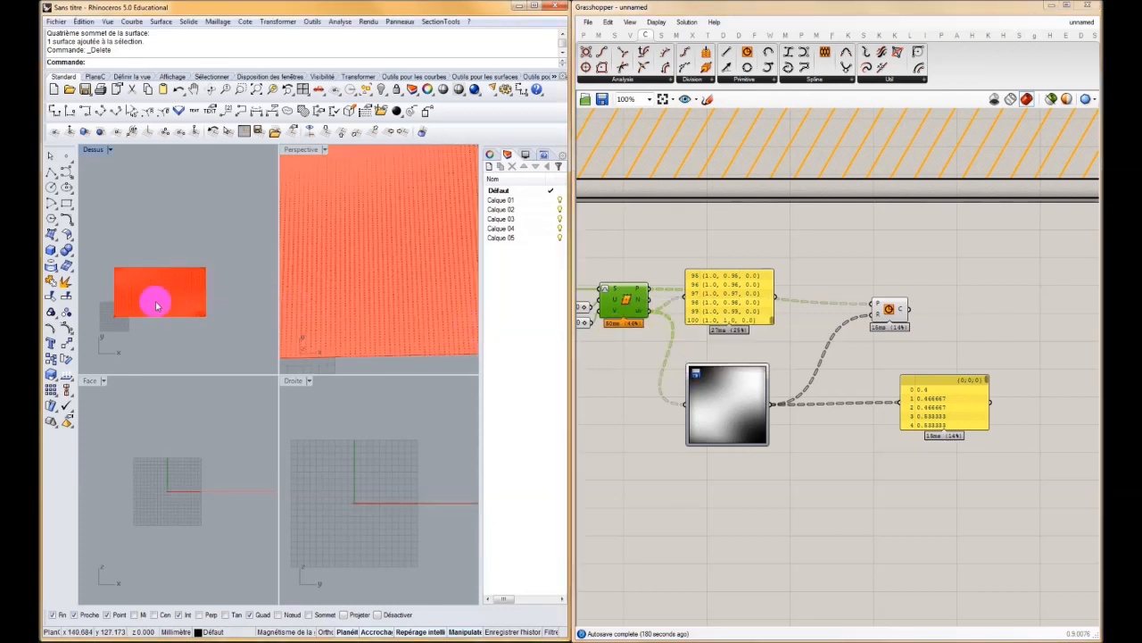
scroll(202, 319, "up", 13)
right_click_drag(224, 313, 278, 271)
- Select the Circle component and examine its circles across the surface in a maximized Perspective view
left_click(891, 309)
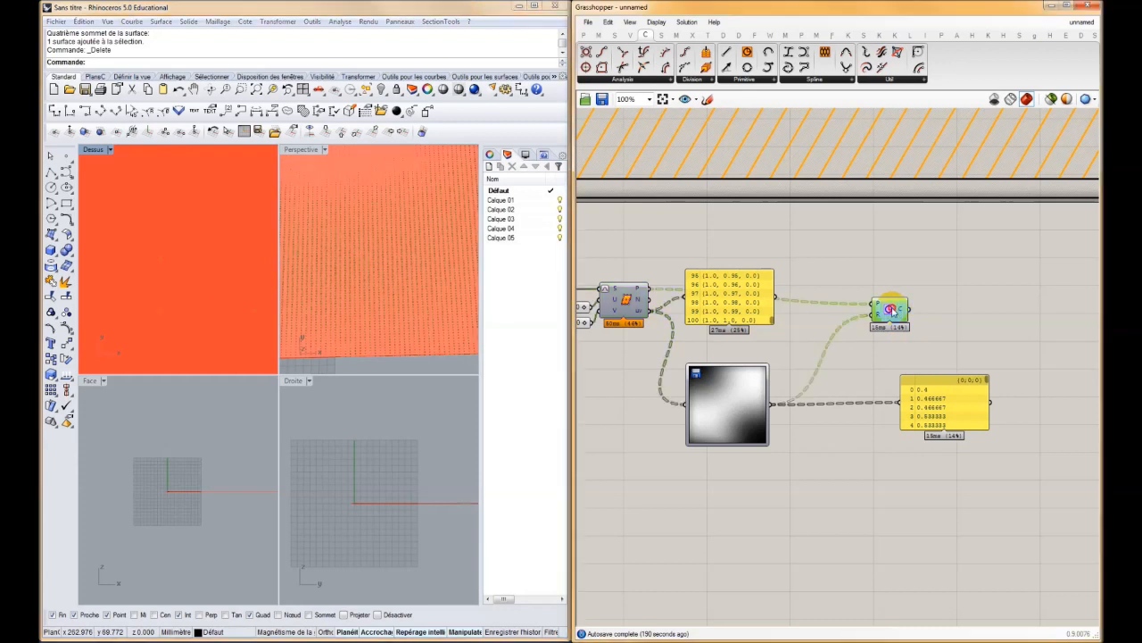
left_click(361, 315)
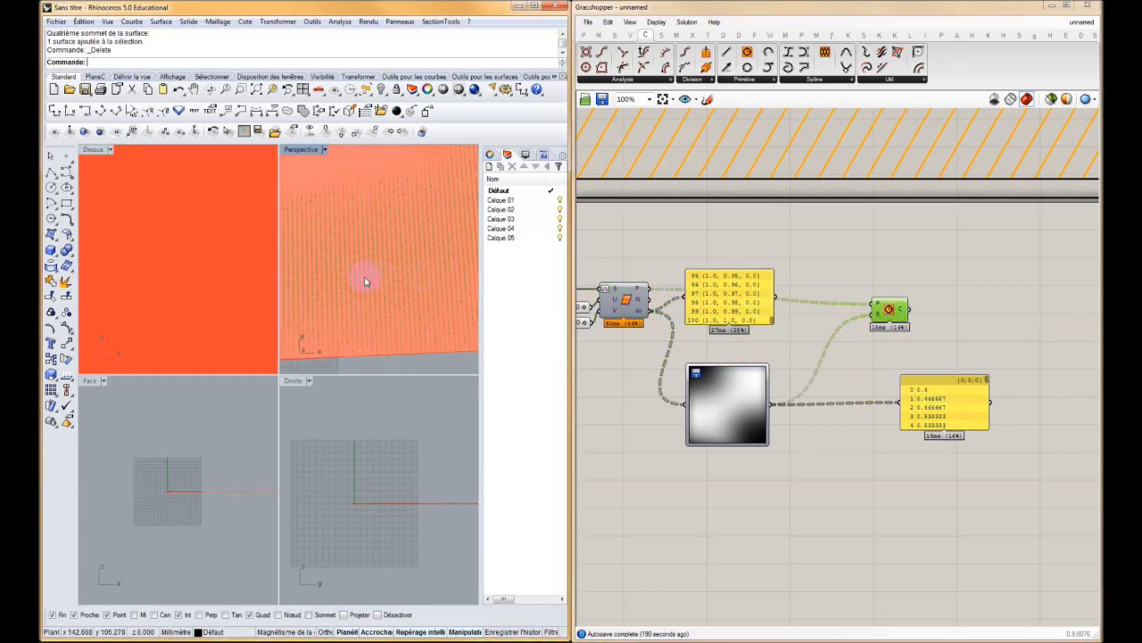
double_click(302, 149)
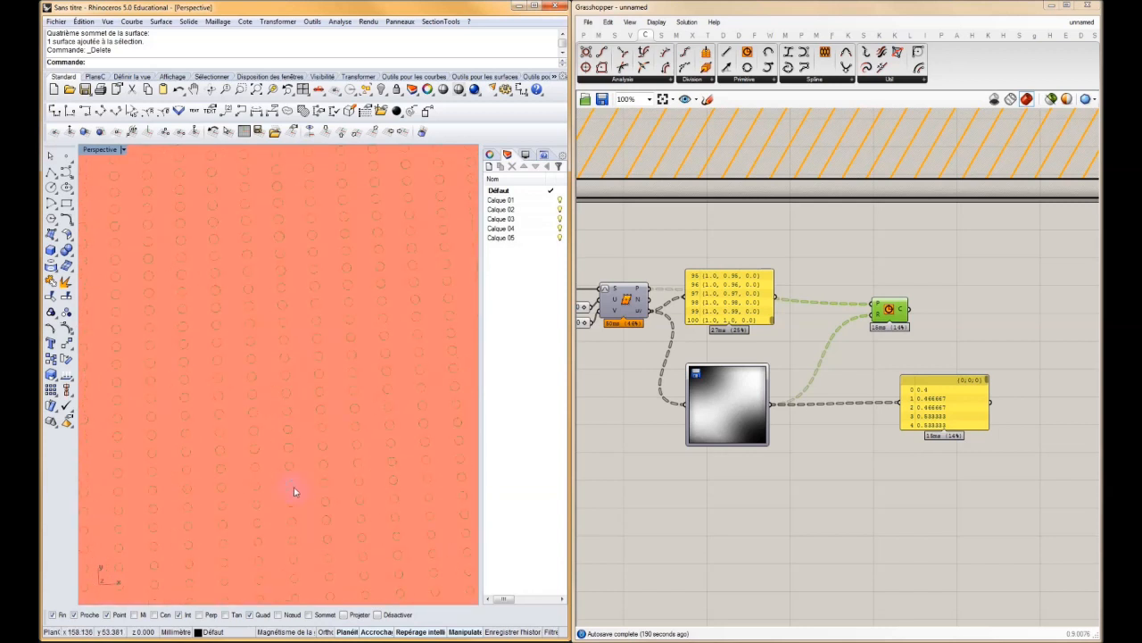
scroll(294, 490, "down", 20)
scroll(295, 491, "down", 2)
scroll(298, 490, "up", 2)
right_click_drag(300, 490, 346, 423)
right_click_drag(696, 340, 839, 324)
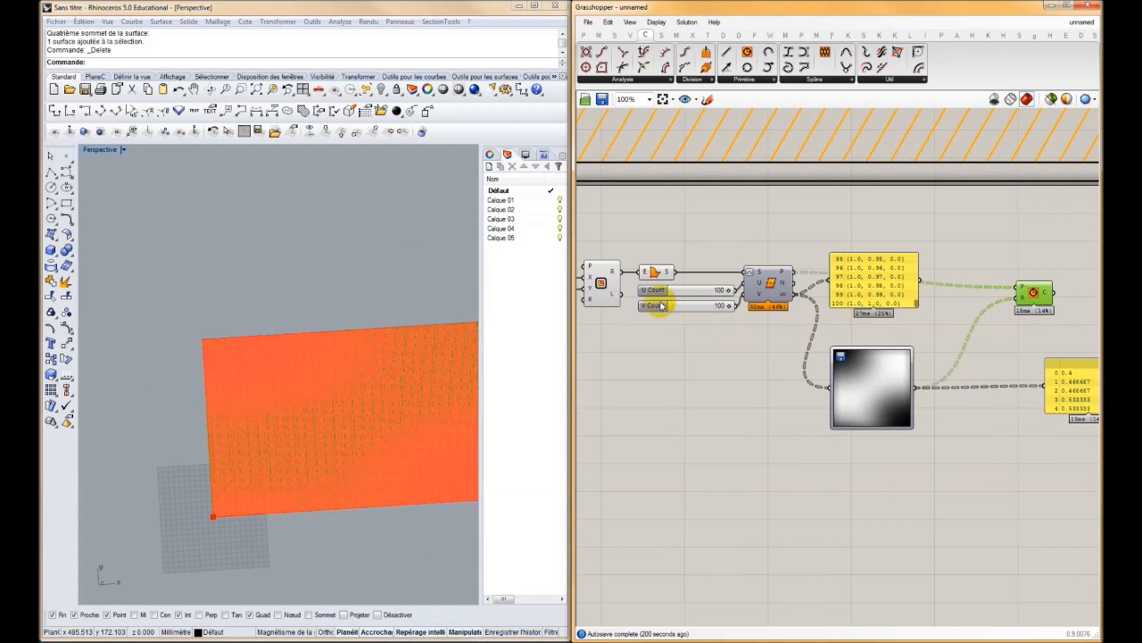
- Turn off the preview of the Boundary Surfaces component and of the Rectangle component that feeds it
left_click(654, 269)
key("ctrl+q")
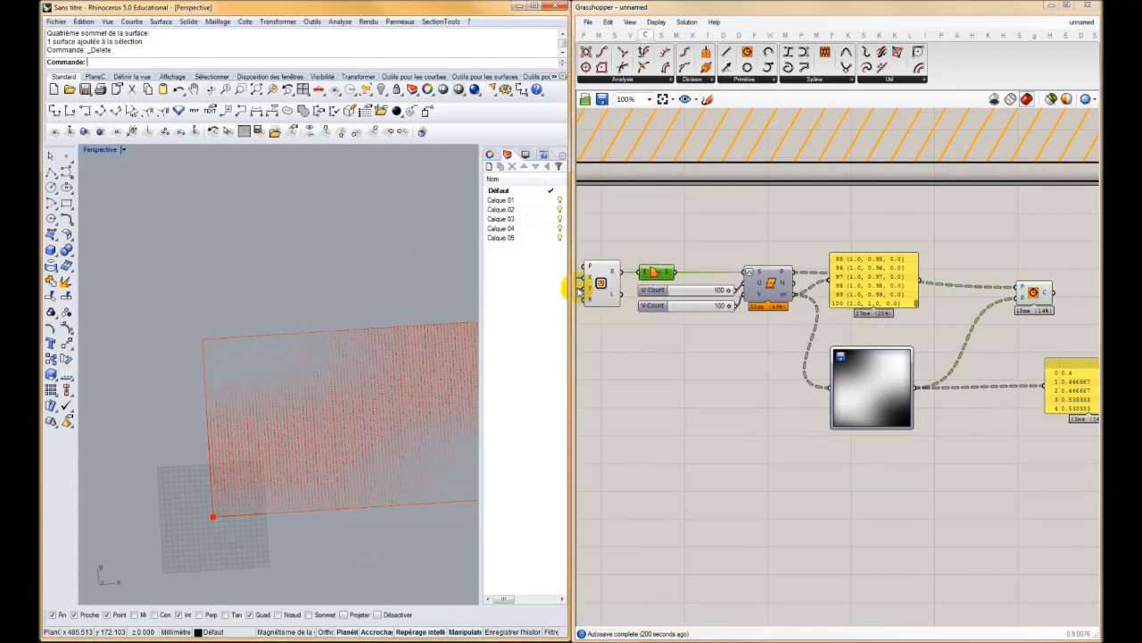
left_click(601, 283)
right_click(601, 283)
left_click(637, 301)
scroll(295, 350, "down", 3)
scroll(295, 348, "up", 4)
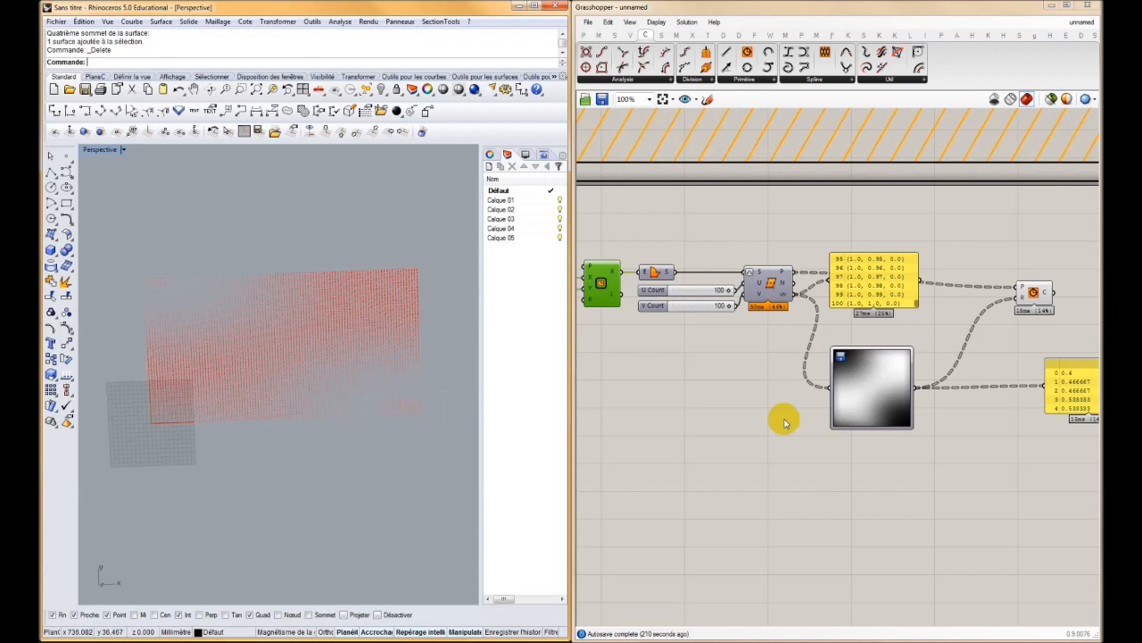
- Make room around the Circle component and brightness Panel, and insert a Multiplication component between the Image Sampler's output and the Circle's radius
right_click_drag(988, 355, 868, 353)
left_click_drag(901, 293, 913, 277)
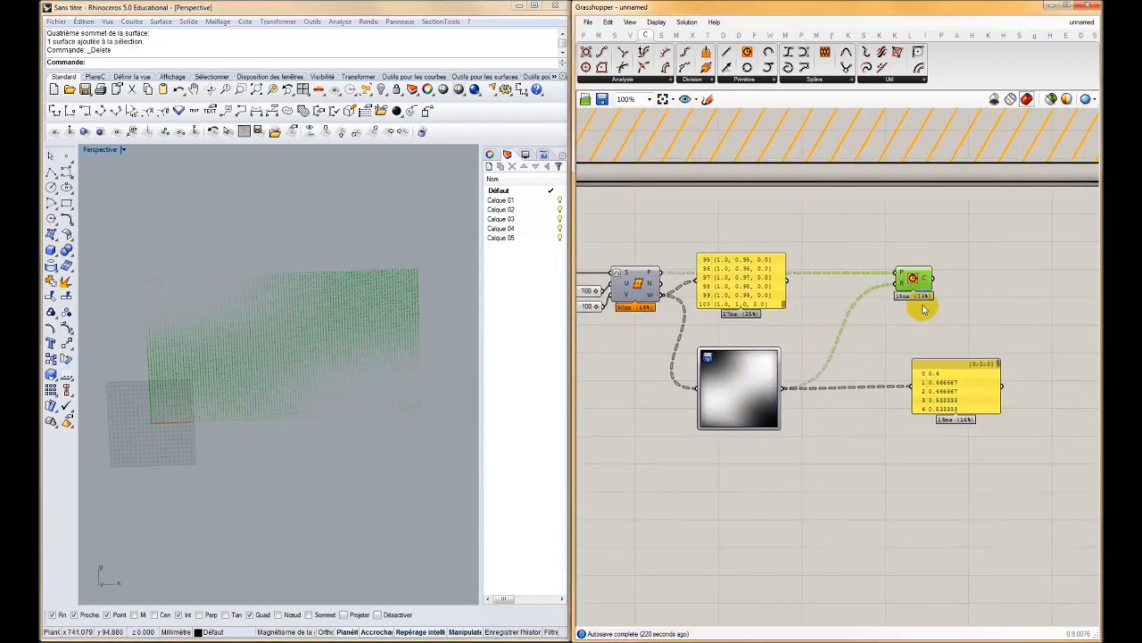
left_click_drag(950, 390, 1029, 389)
double_click(904, 367)
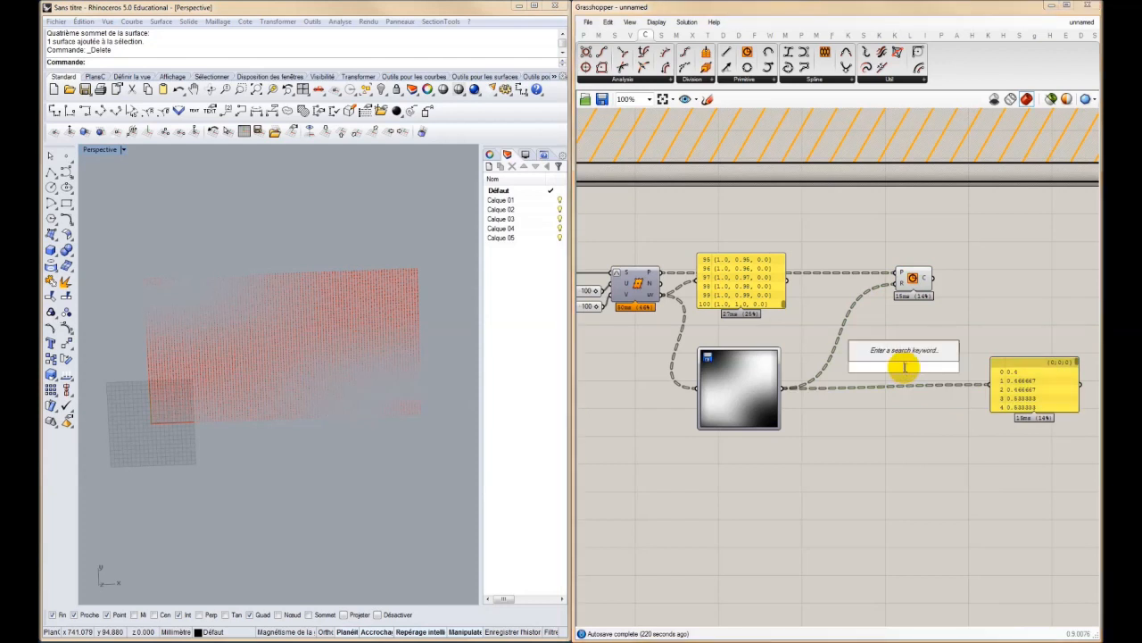
type("*")
key("Return")
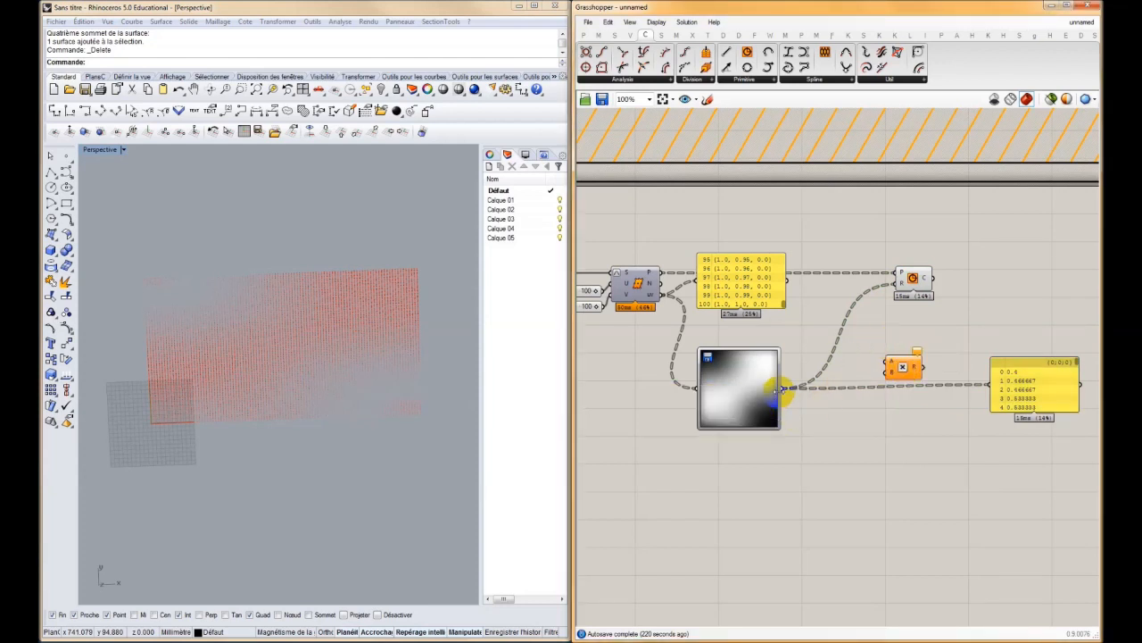
left_click_drag(791, 386, 985, 272)
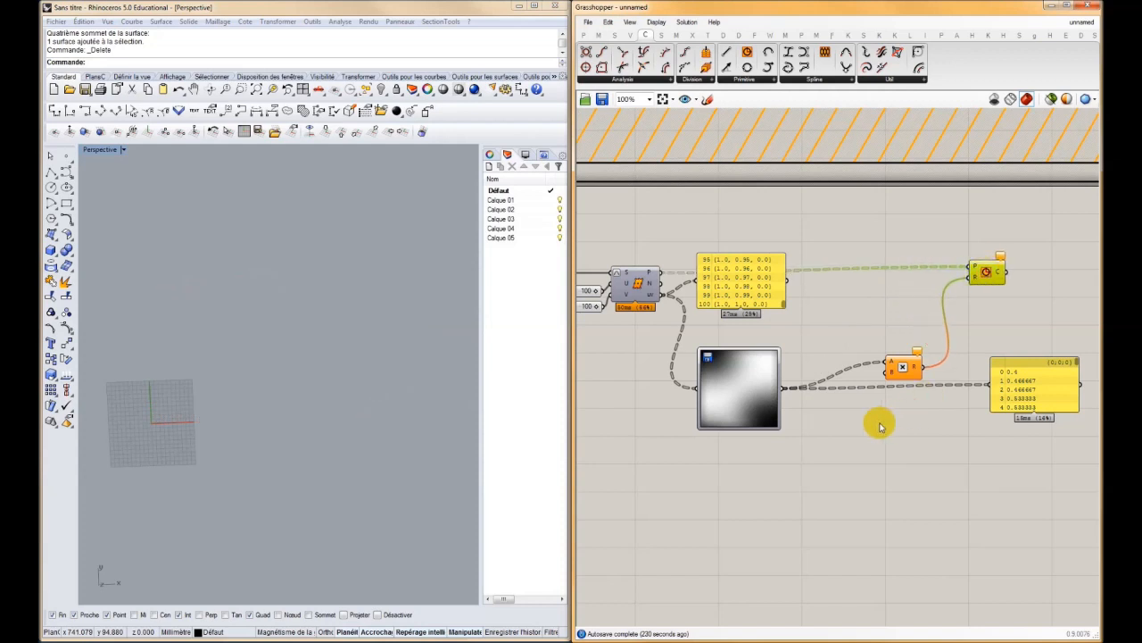
- Add a Number Slider with the value 5.0 and connect it to the Multiplication component's B input
double_click(848, 435)
type("slider")
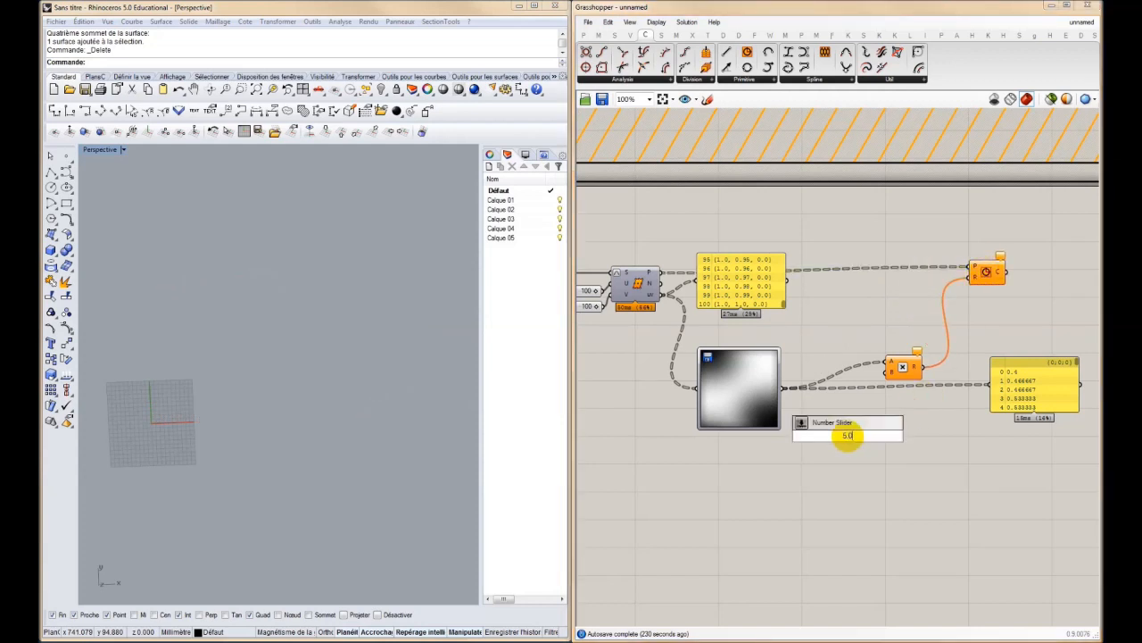
key("Return")
left_click_drag(891, 373, 892, 436)
- Switch from the maximized Perspective view to the maximized Top view and examine the circle pattern across the whole surface
left_click(311, 373)
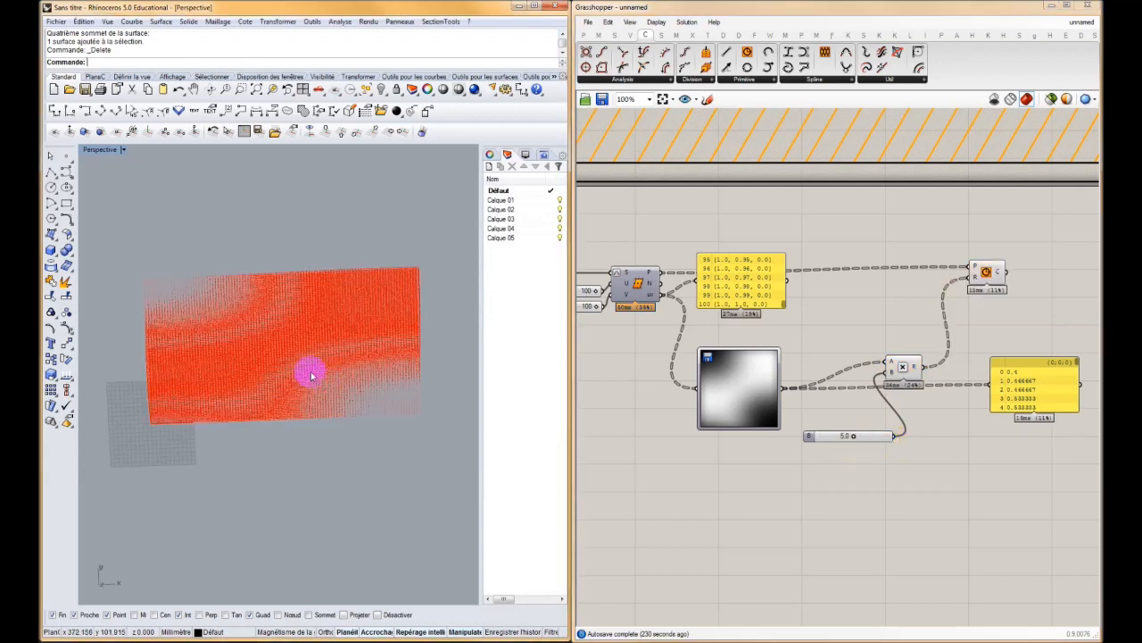
double_click(95, 149)
double_click(92, 148)
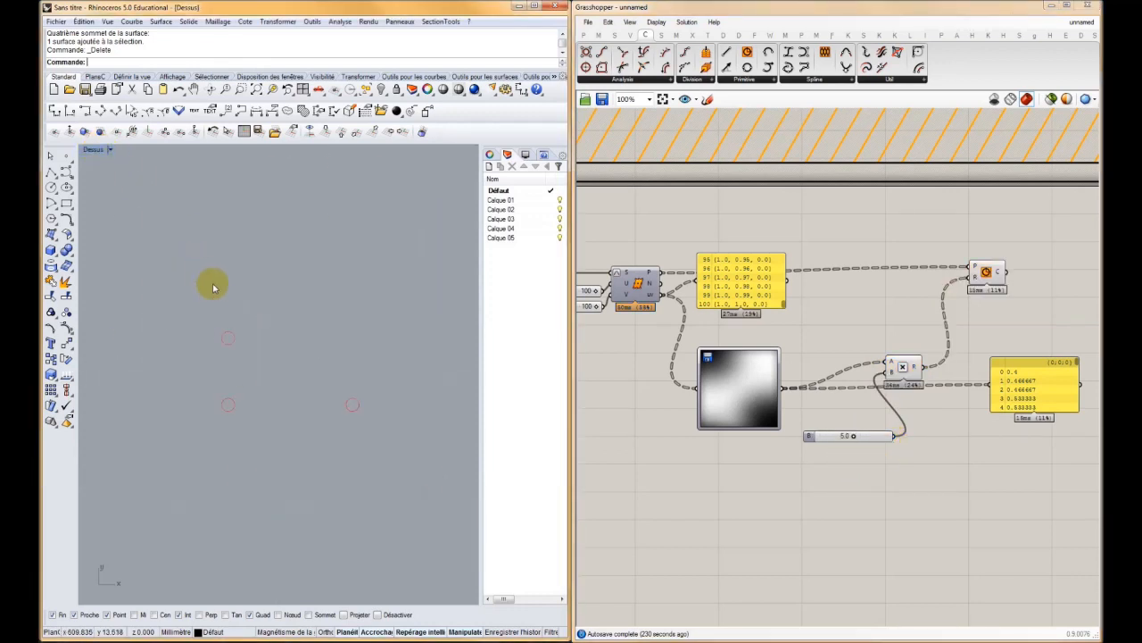
scroll(236, 344, "down", 1)
right_click_drag(234, 343, 334, 398)
right_click_drag(214, 325, 330, 359)
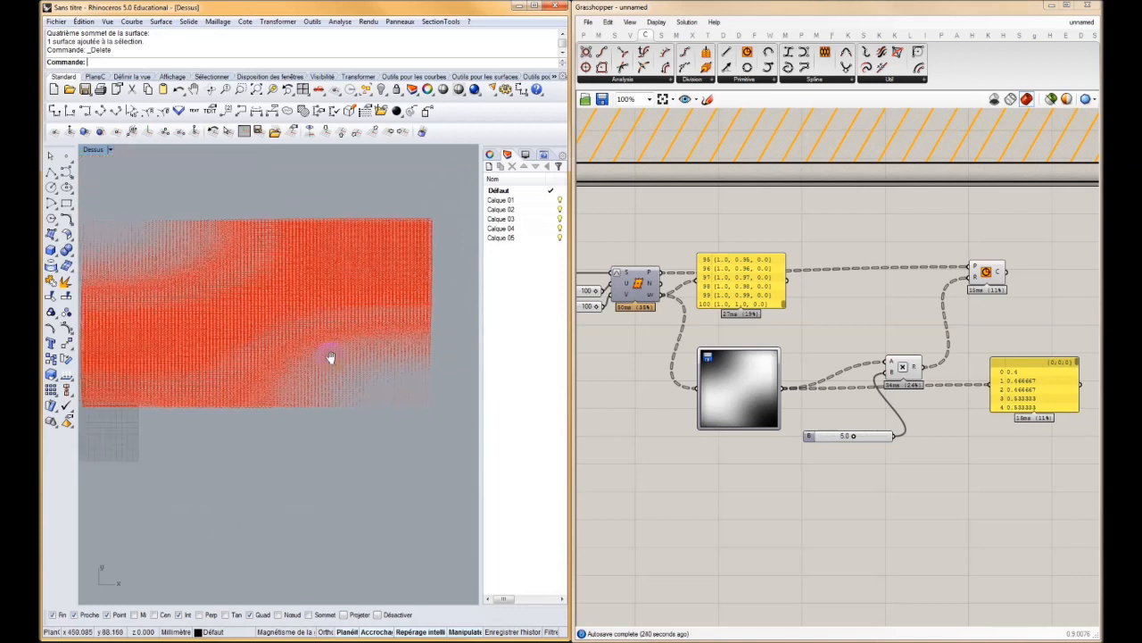
scroll(332, 362, "down", 1)
- Adjust the slider that multiplies the circle radii to 1.7 so neighbouring circles in the brightest area no longer overlap
mouse_move(853, 437)
left_mouse_down()
mouse_move(912, 433)
mouse_move(867, 434)
left_mouse_up()
scroll(357, 382, "up", 3)
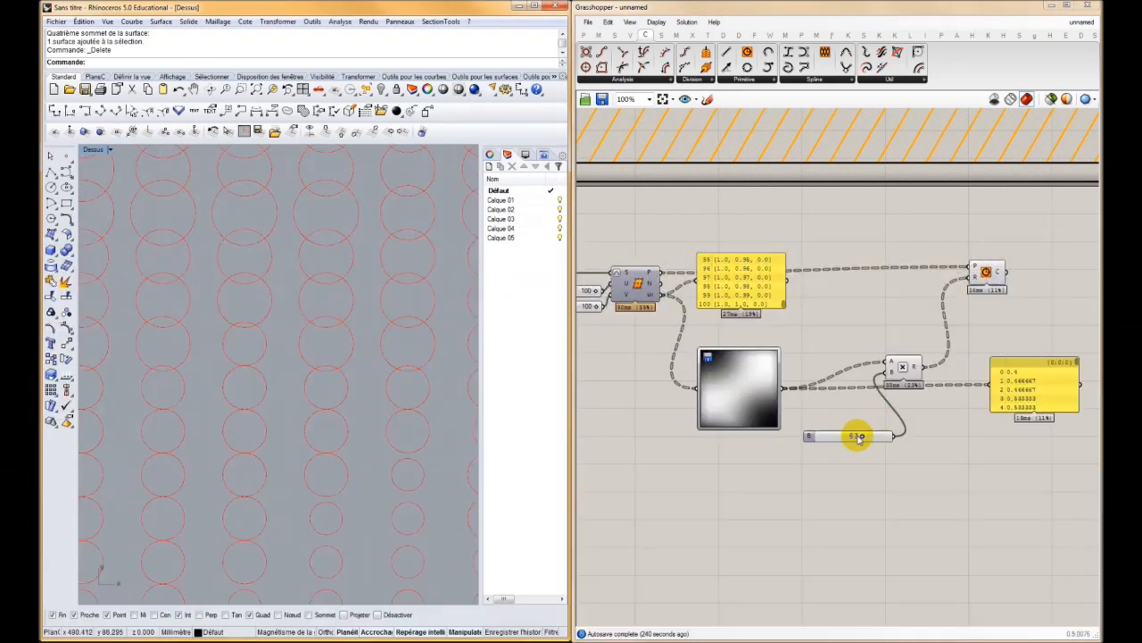
left_click_drag(864, 438, 841, 436)
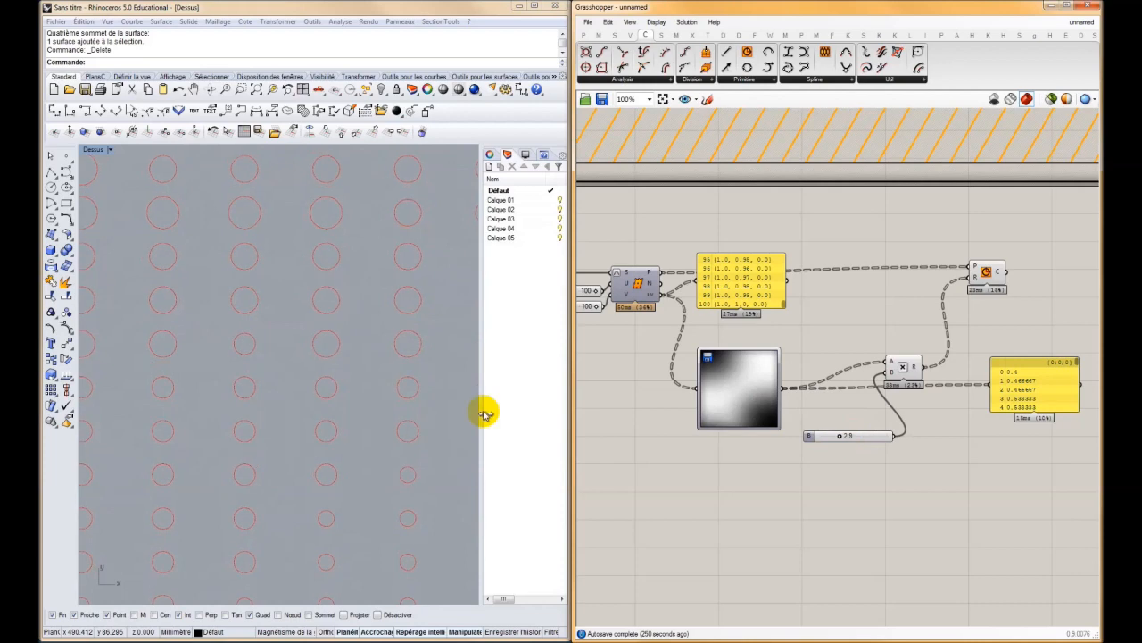
scroll(281, 409, "down", 6)
scroll(281, 409, "down", 5)
scroll(333, 377, "up", 3)
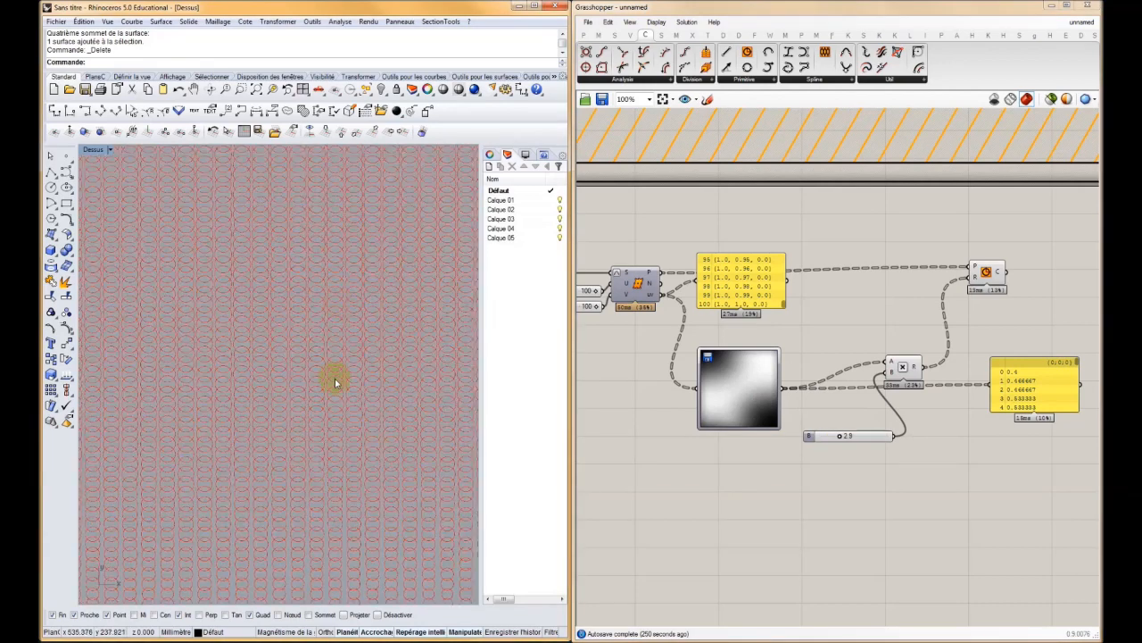
scroll(288, 335, "up", 5)
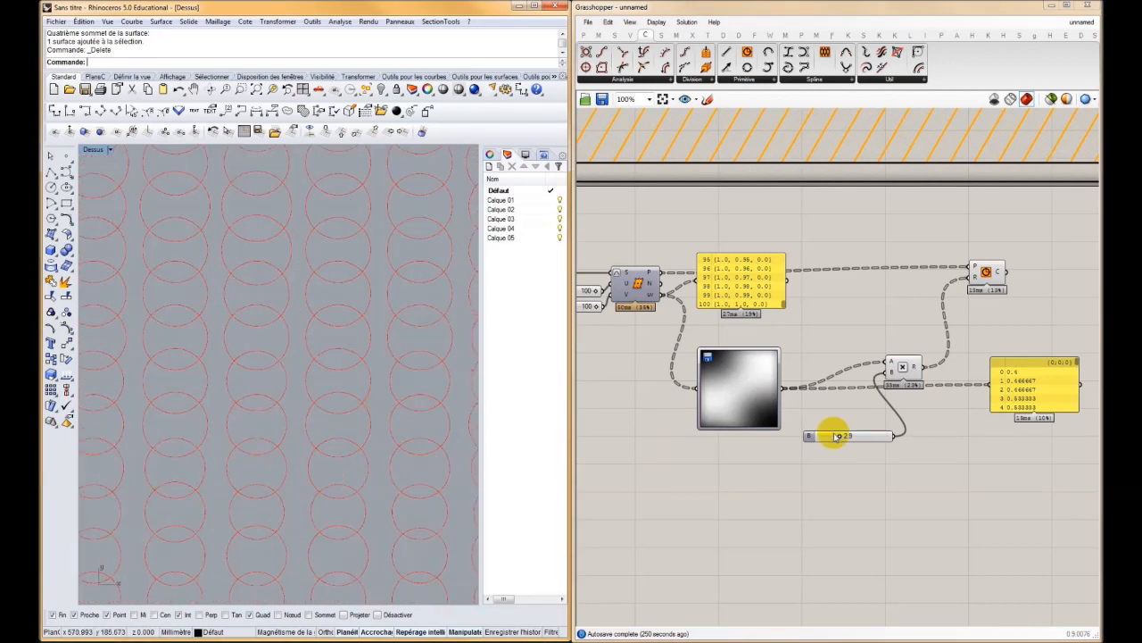
left_click_drag(842, 437, 833, 438)
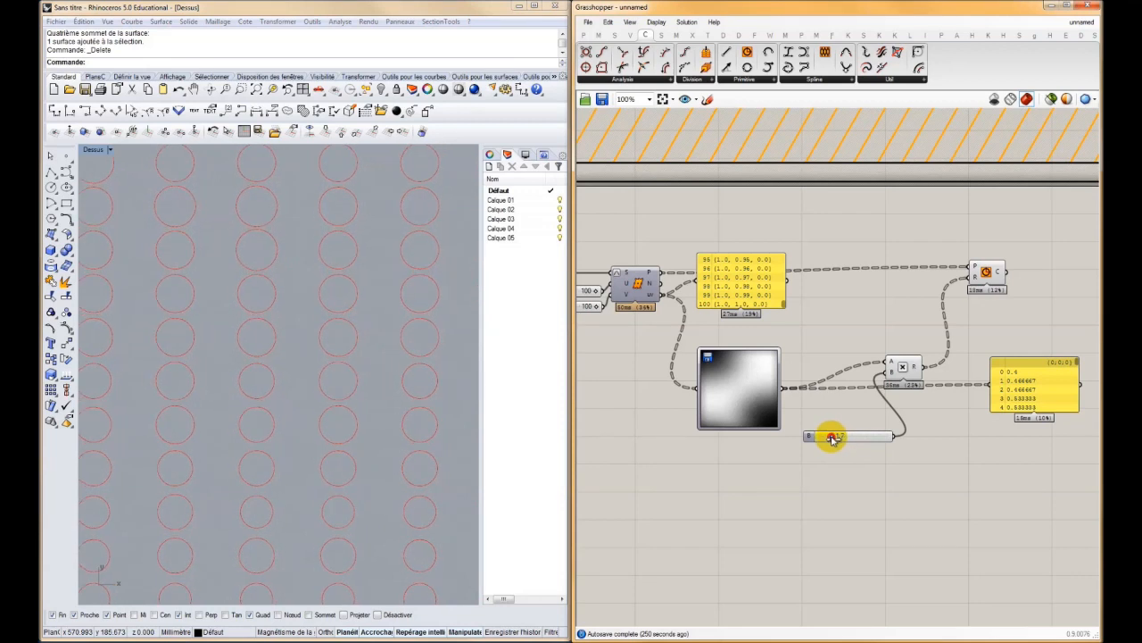
right_click(392, 395)
scroll(391, 394, "down", 15)
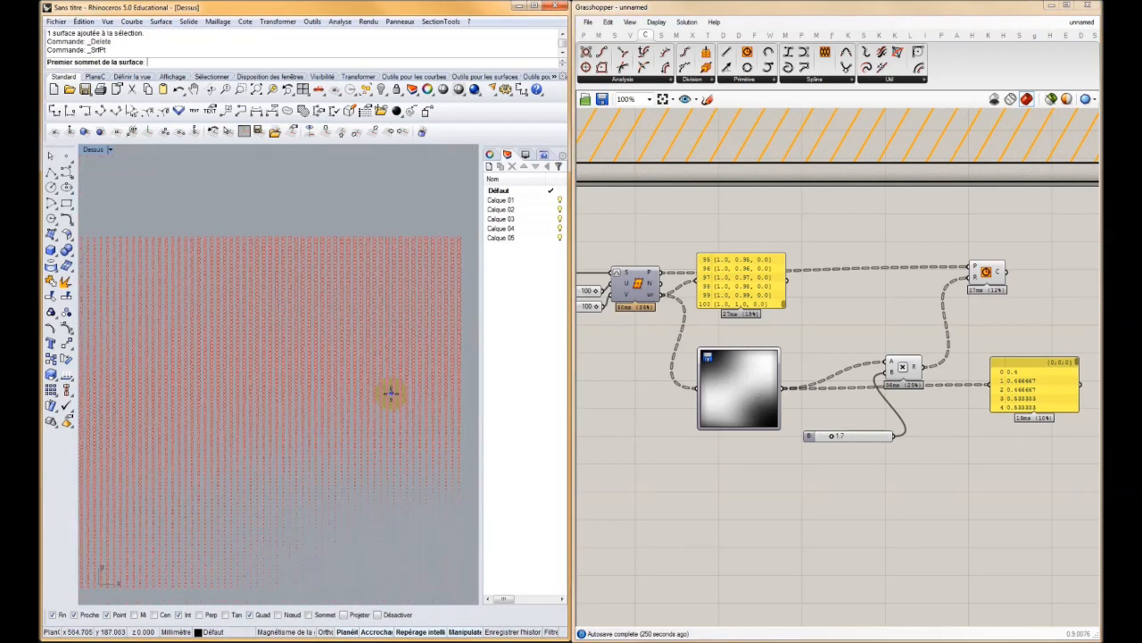
right_click_drag(384, 414, 393, 376)
scroll(394, 378, "down", 4)
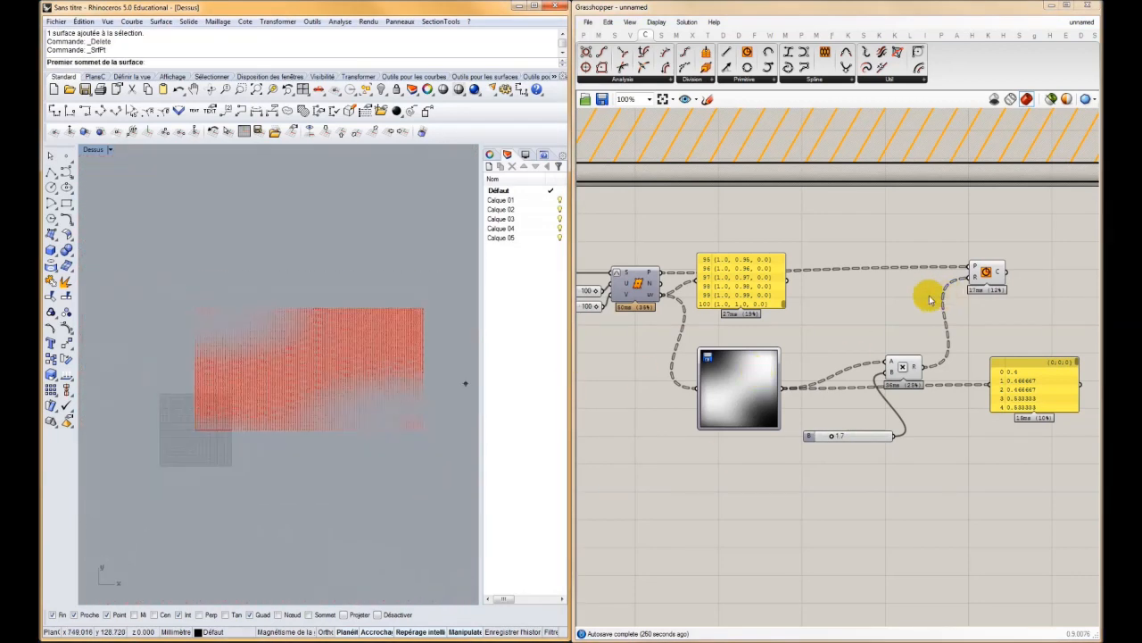
- Set the slider for the rectangle's X size to 337 to make the surface square, and check the circle pattern
right_click_drag(697, 242, 787, 265)
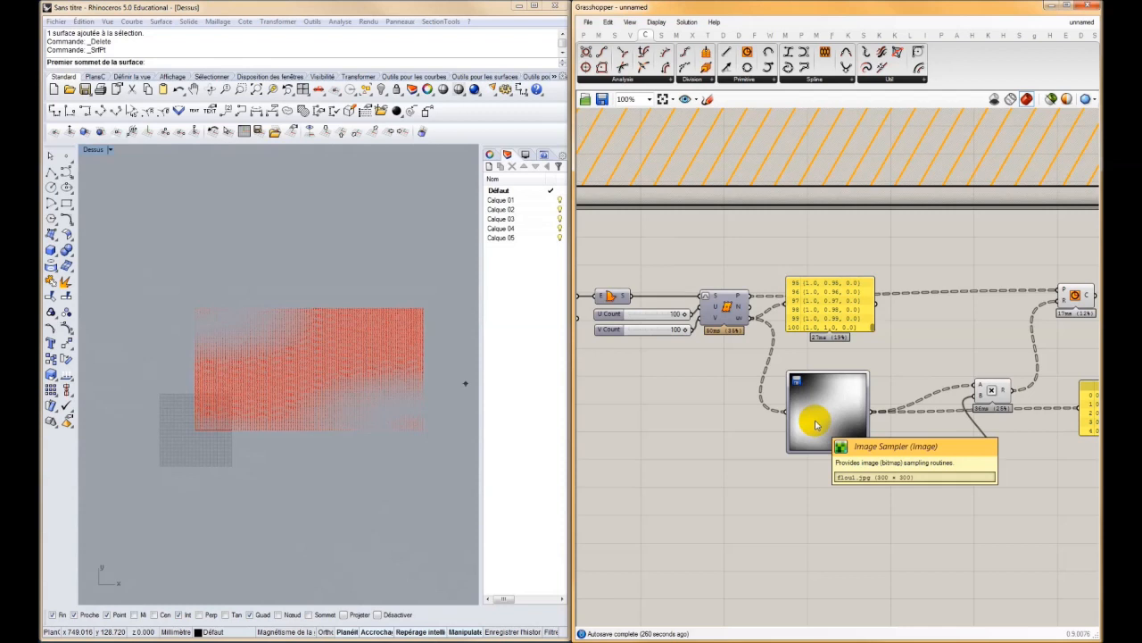
right_click_drag(701, 336, 821, 356)
scroll(719, 337, "up", 3)
right_click_drag(845, 402, 796, 372)
double_click(635, 295)
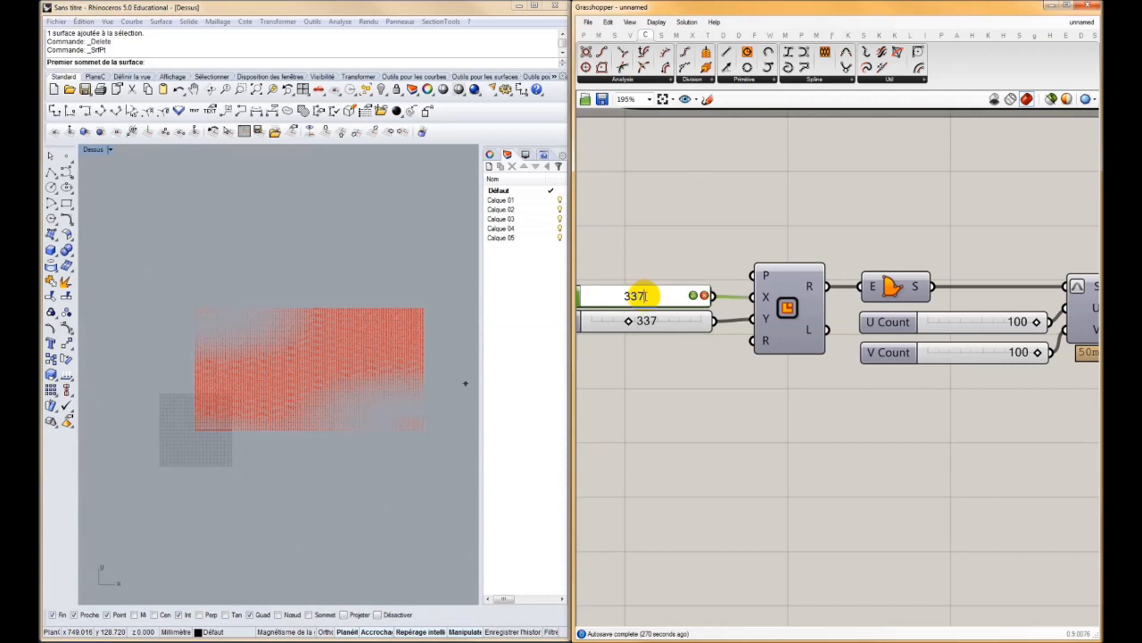
type("337")
key("Return")
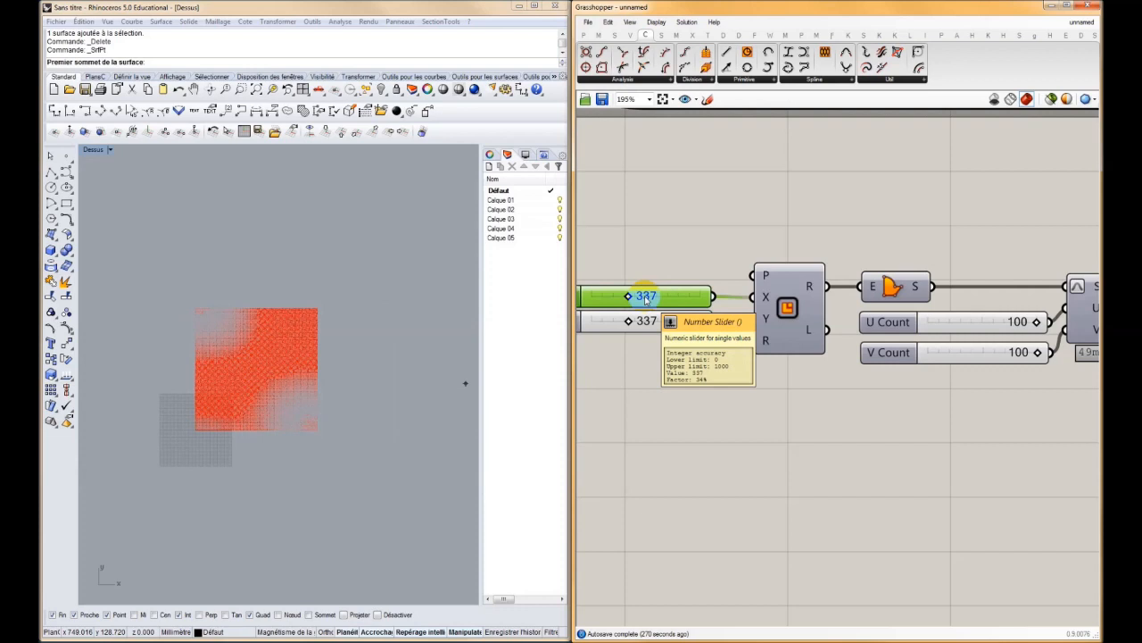
left_click(306, 343)
scroll(306, 345, "up", 6)
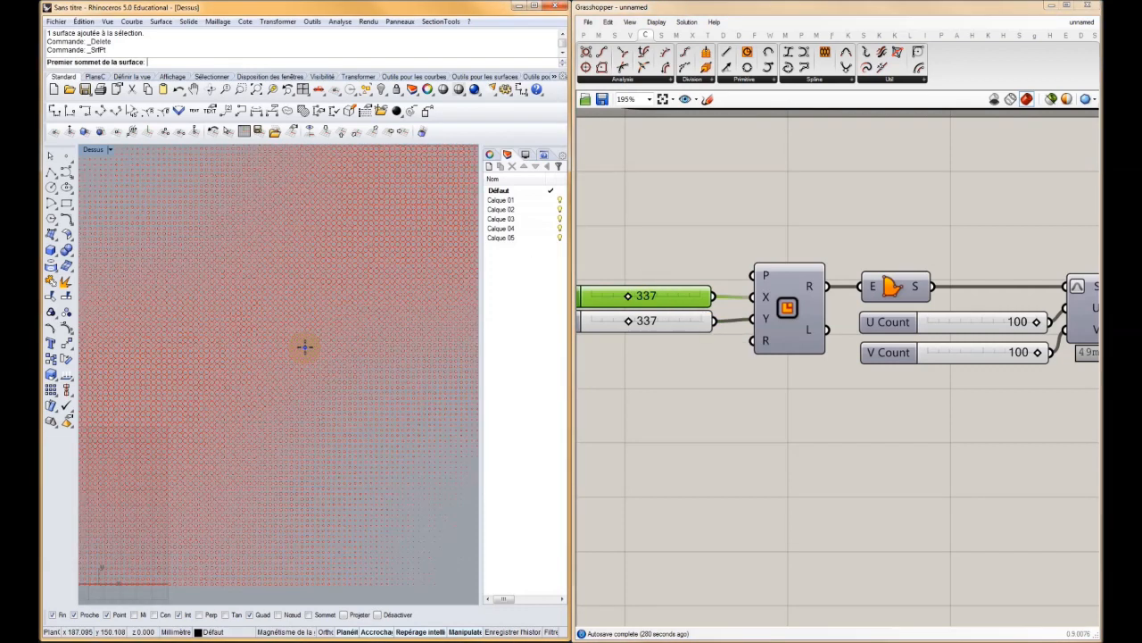
scroll(305, 346, "down", 5)
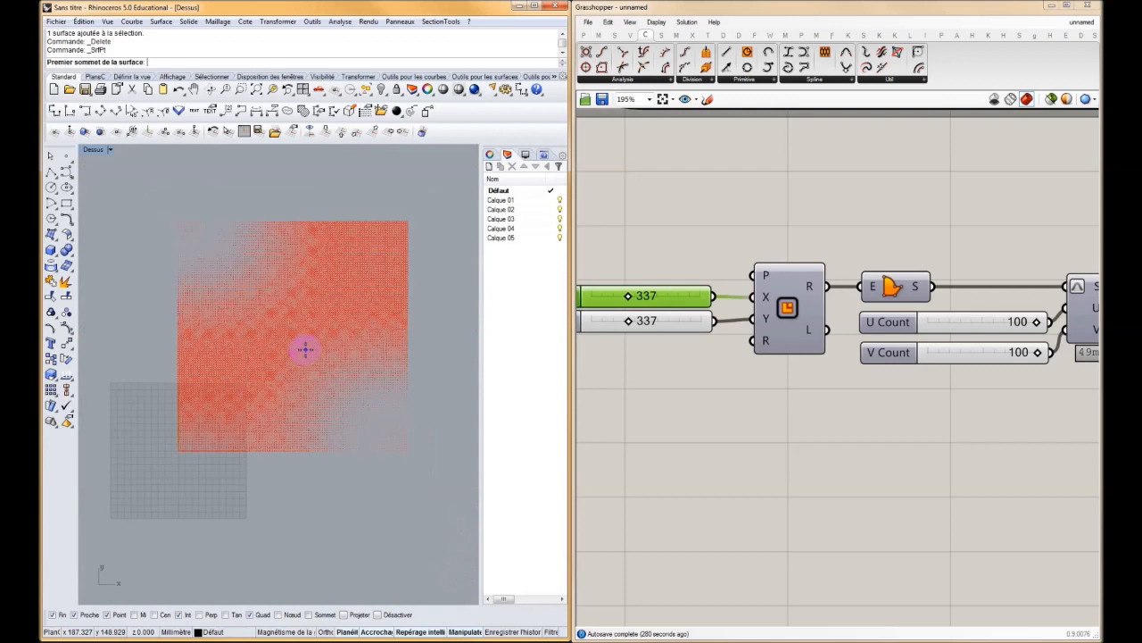
- Replace the Image Sampler's picture with the venus image from the ressourcesENSA2 folder
scroll(780, 387, "down", 6)
scroll(841, 401, "up", 3)
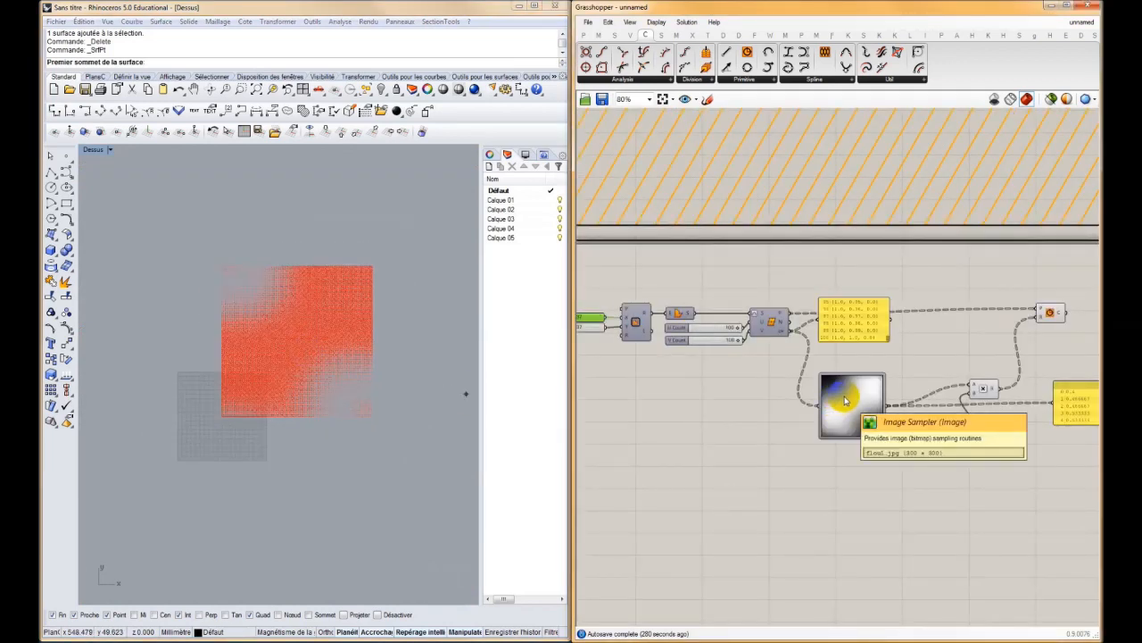
right_click(845, 401)
left_click(864, 394)
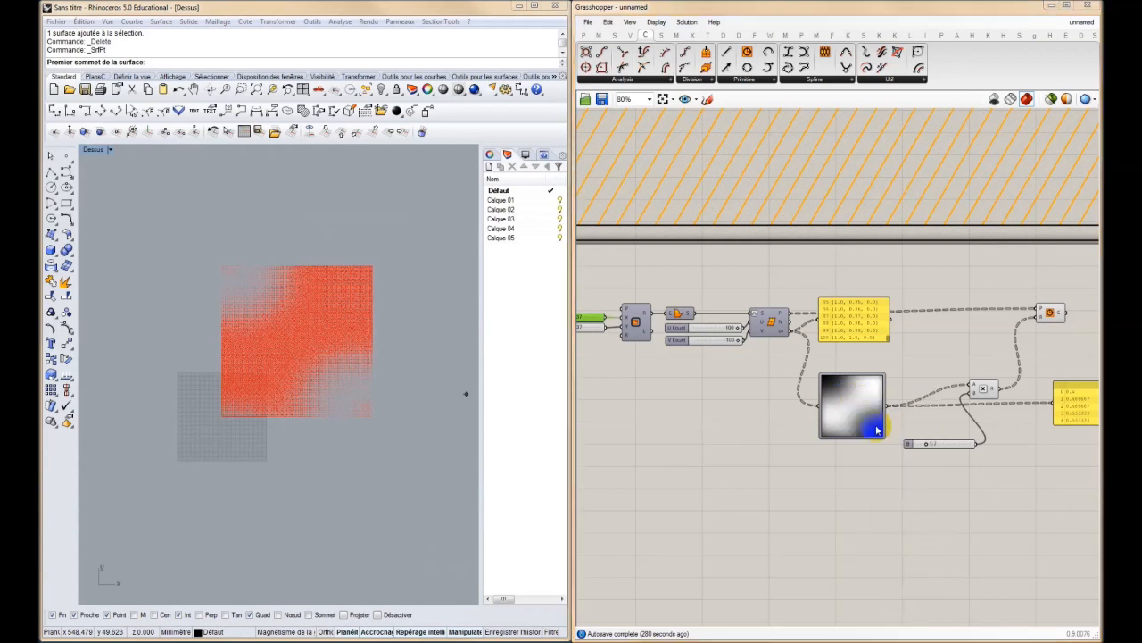
left_click(844, 347)
scroll(844, 349, "down", 5)
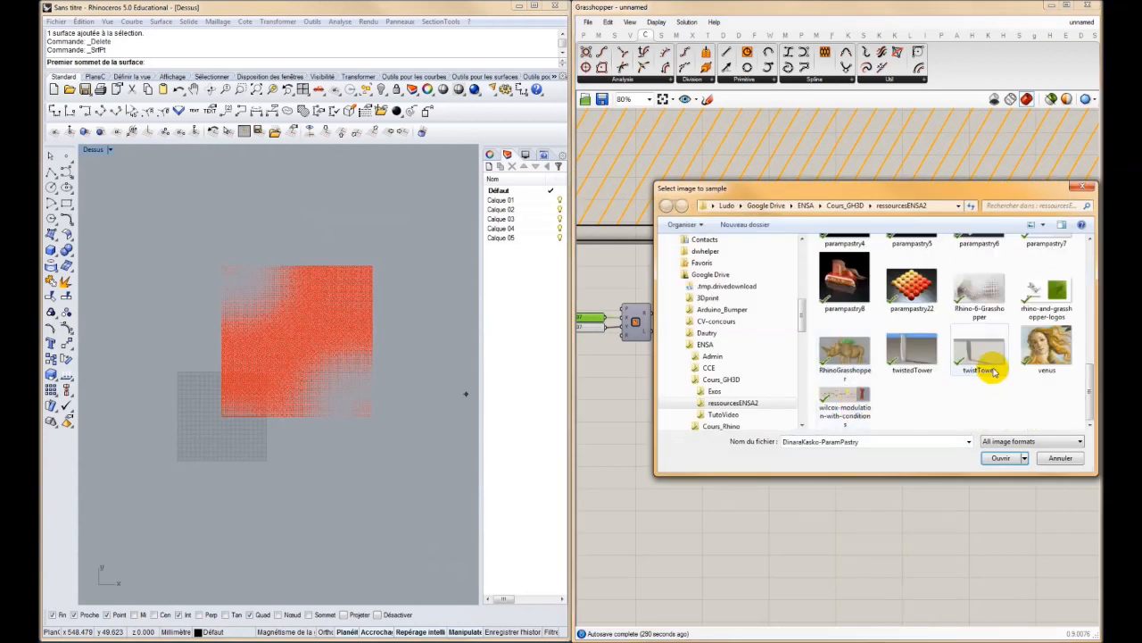
left_click(1035, 349)
left_click(1001, 457)
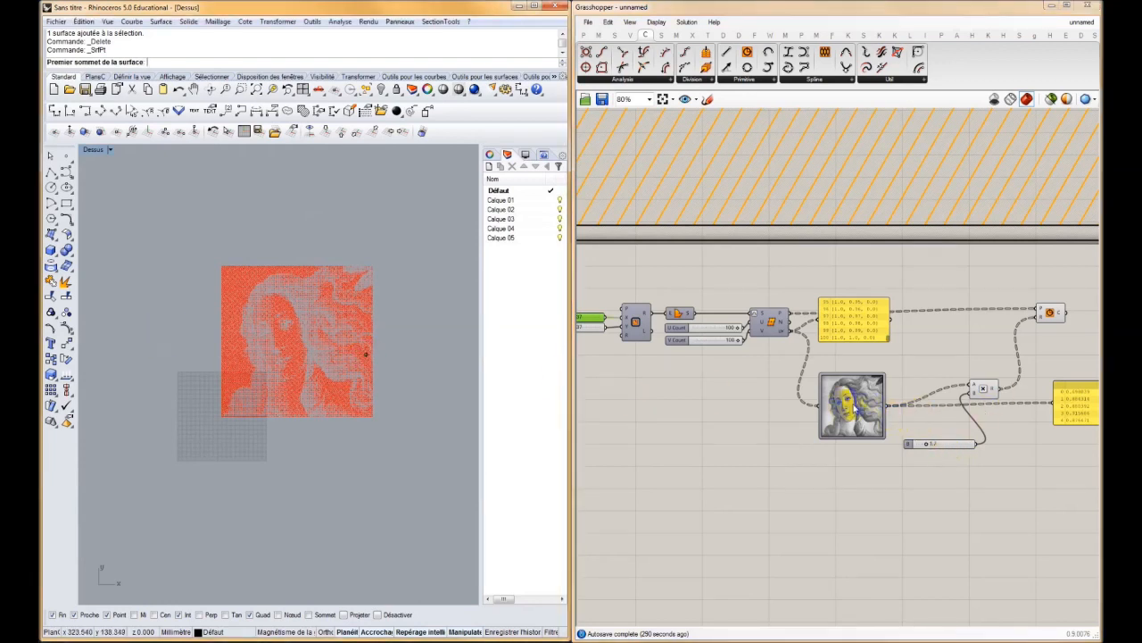
- Highlight the Circle component's output and examine the portrait formed by the circles, both close up and from afar
left_click(1053, 313)
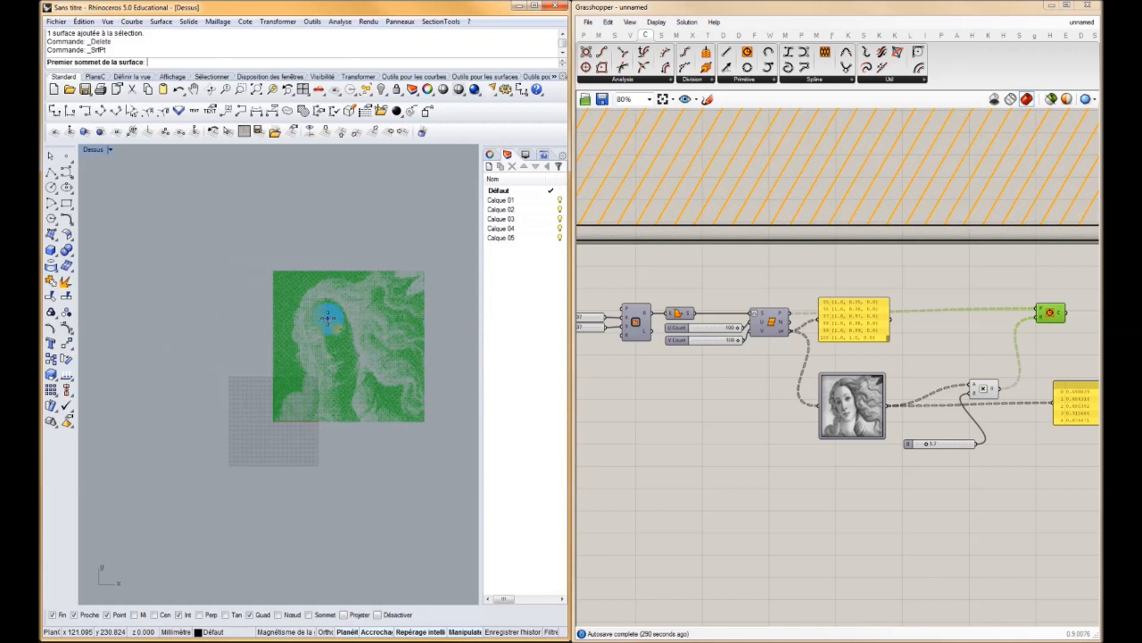
scroll(290, 304, "up", 5)
scroll(303, 311, "down", 6)
scroll(303, 310, "down", 1)
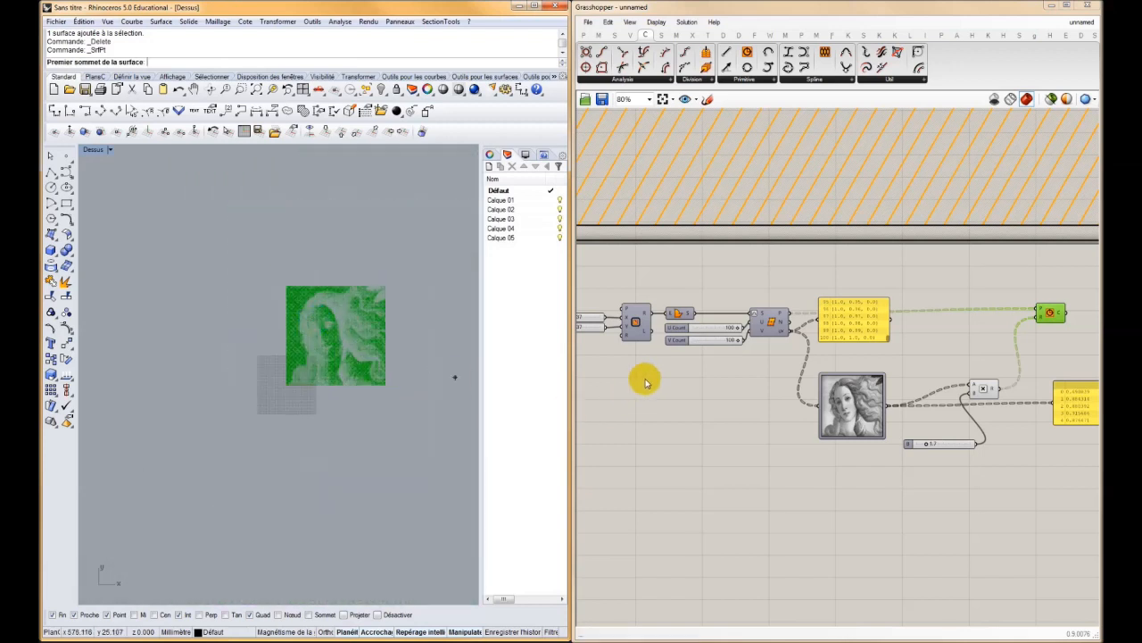
left_click(651, 381)
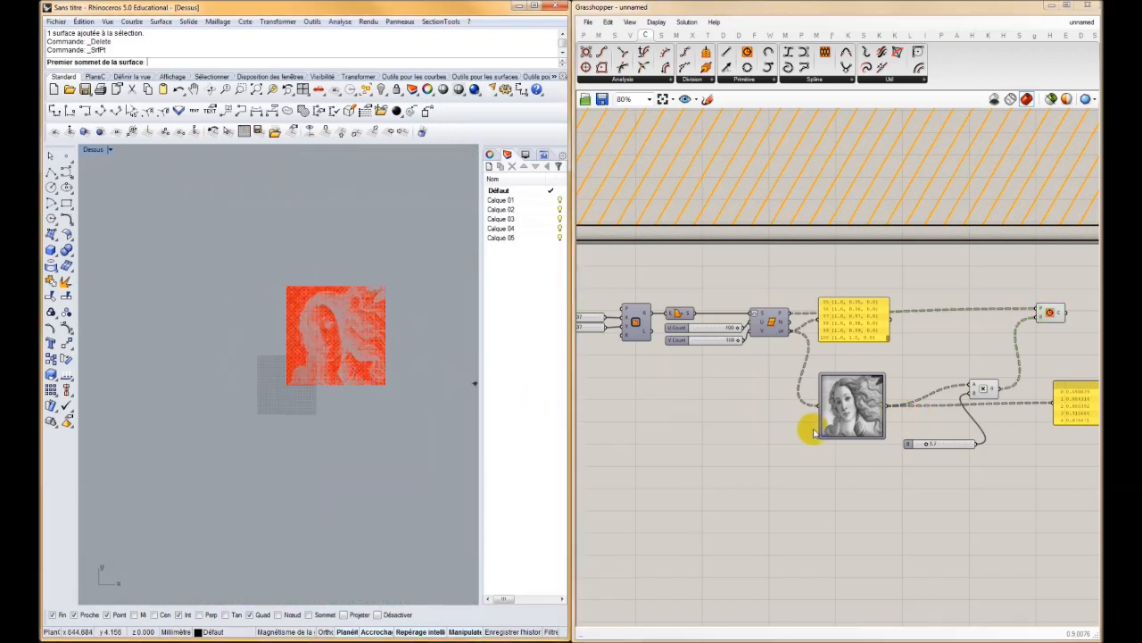
left_click(1049, 312)
scroll(366, 304, "up", 5)
scroll(378, 285, "up", 2)
scroll(378, 287, "down", 10)
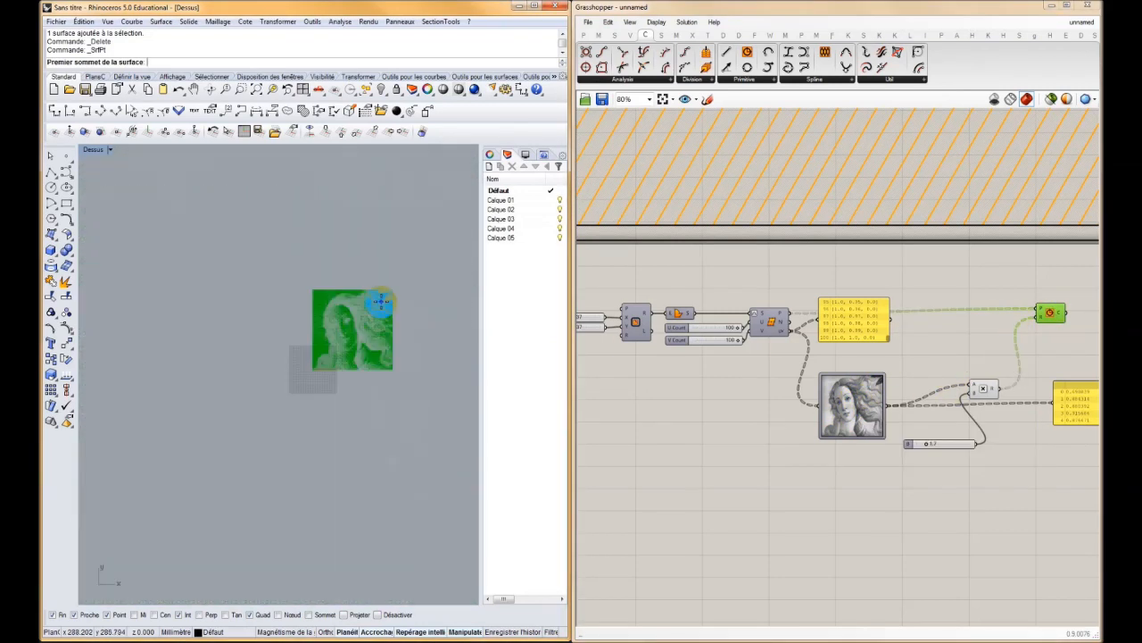
left_click(765, 402)
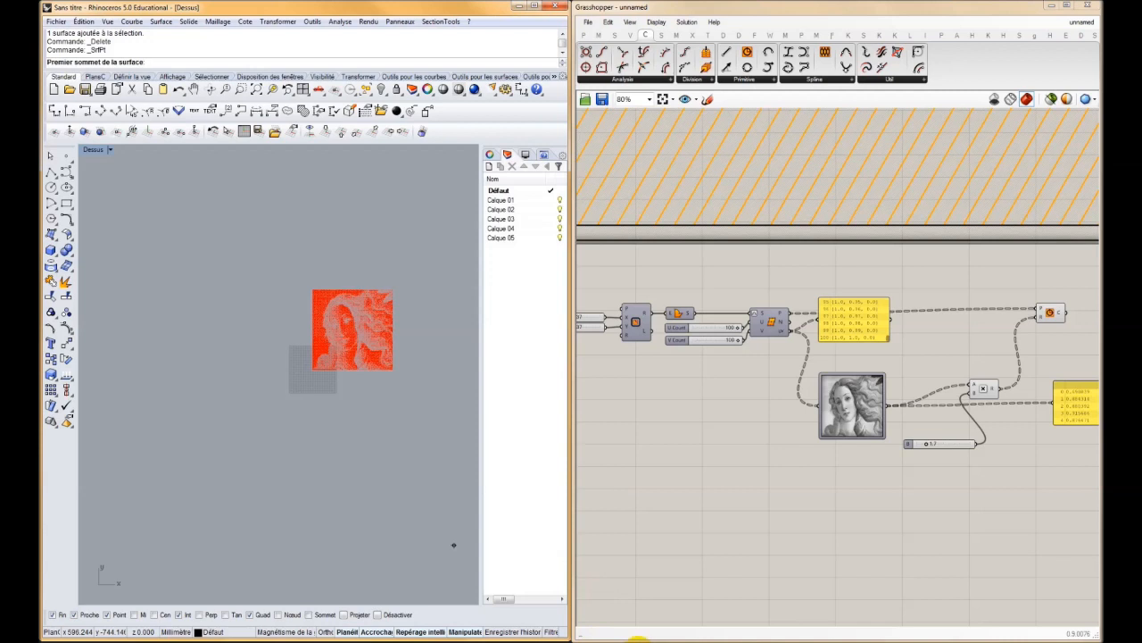
- Move the Circle component higher on the canvas, farther from the Multiplication component and the brightness Panel
scroll(777, 301, "down", 2)
right_click_drag(777, 301, 779, 346)
scroll(866, 342, "up", 3)
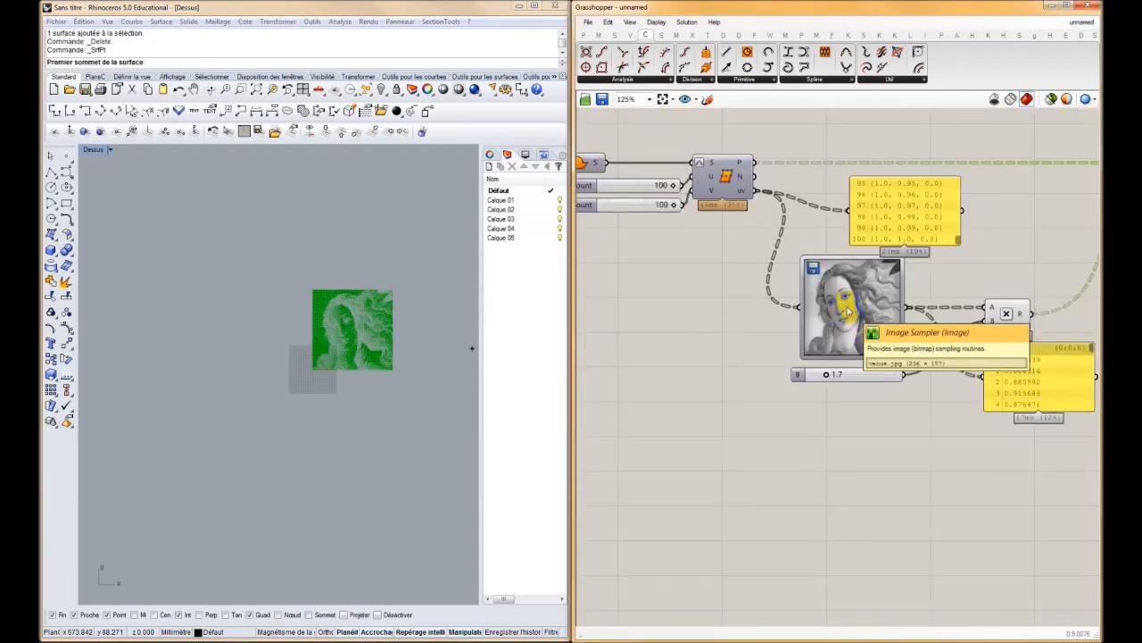
right_click_drag(991, 328, 822, 393)
left_click(412, 322)
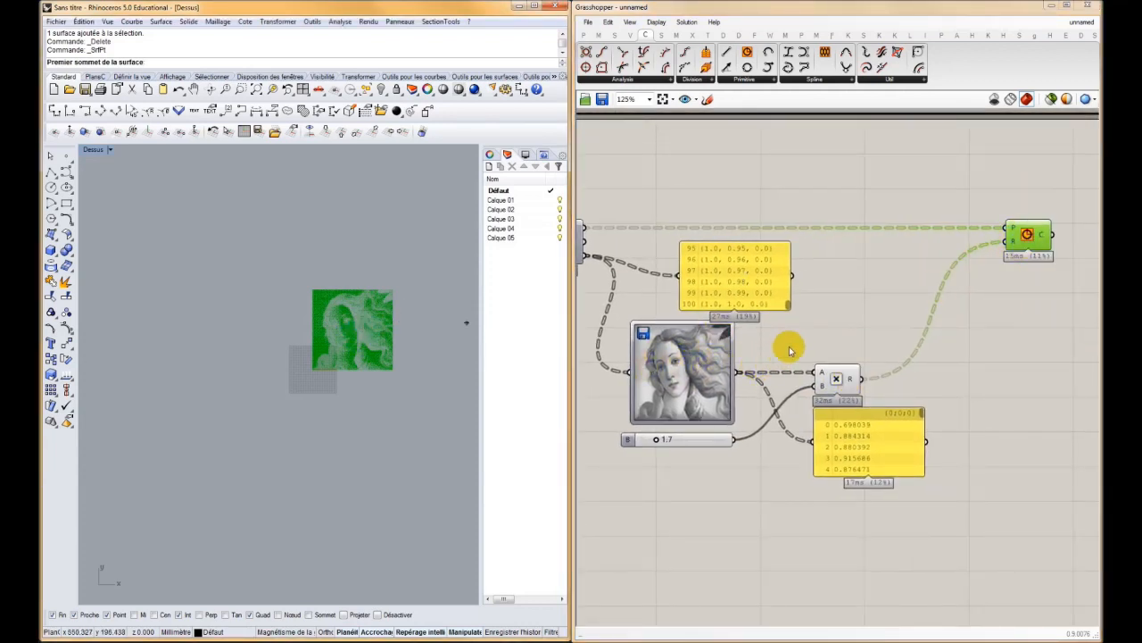
right_click_drag(1027, 235, 814, 368)
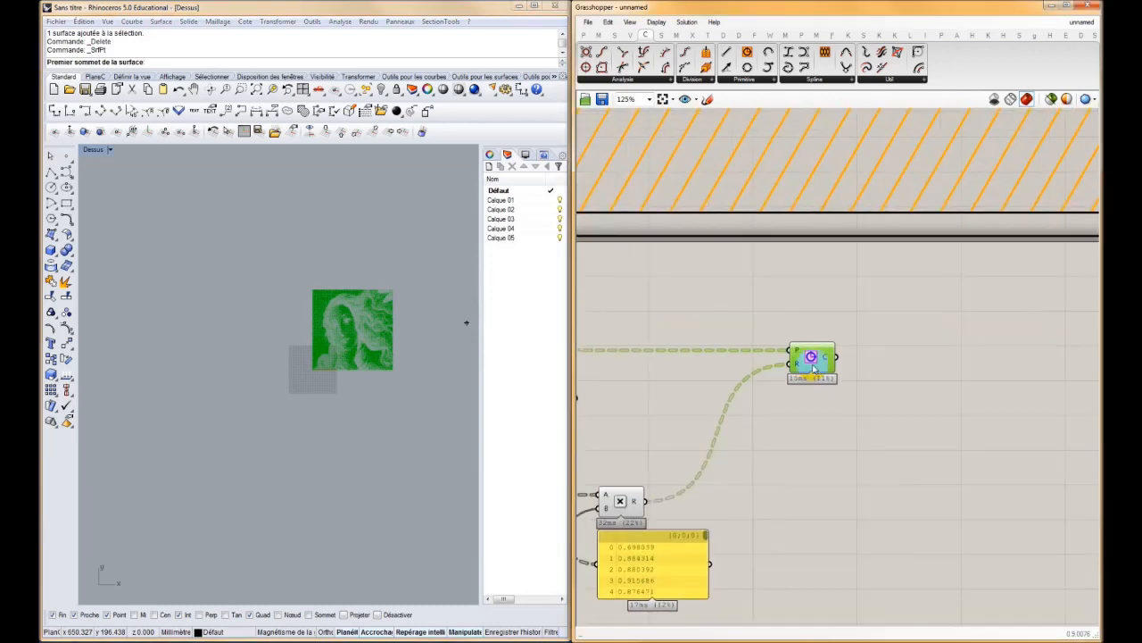
left_click_drag(814, 357, 844, 299)
scroll(928, 367, "down", 3)
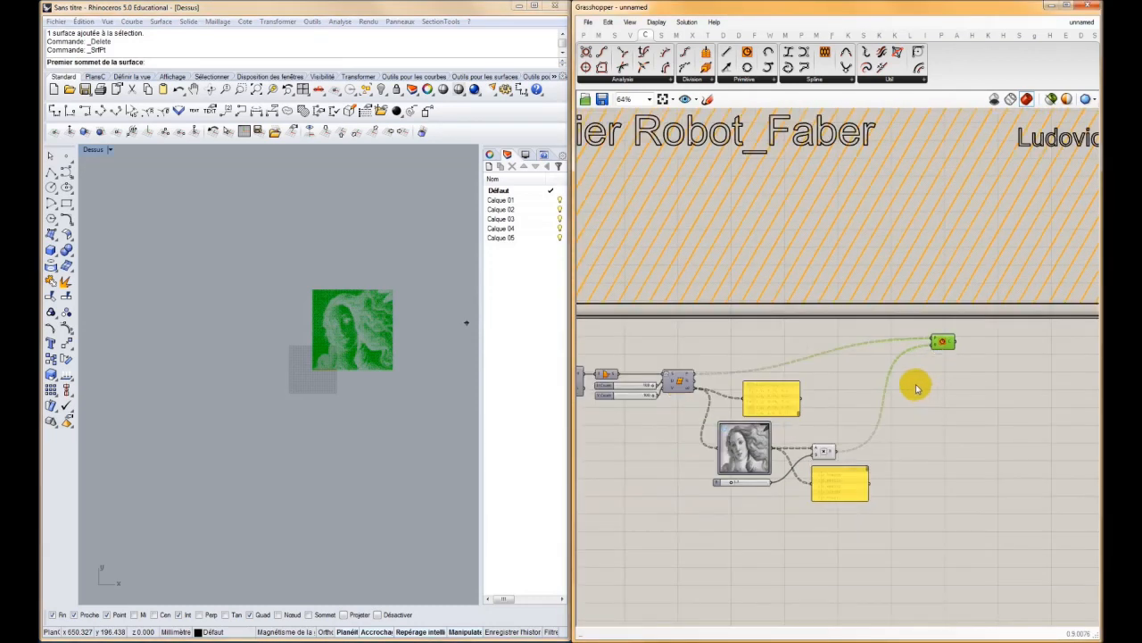
- Add a Move component below the Circle component and feed the surface division points into its geometry input
double_click(913, 387)
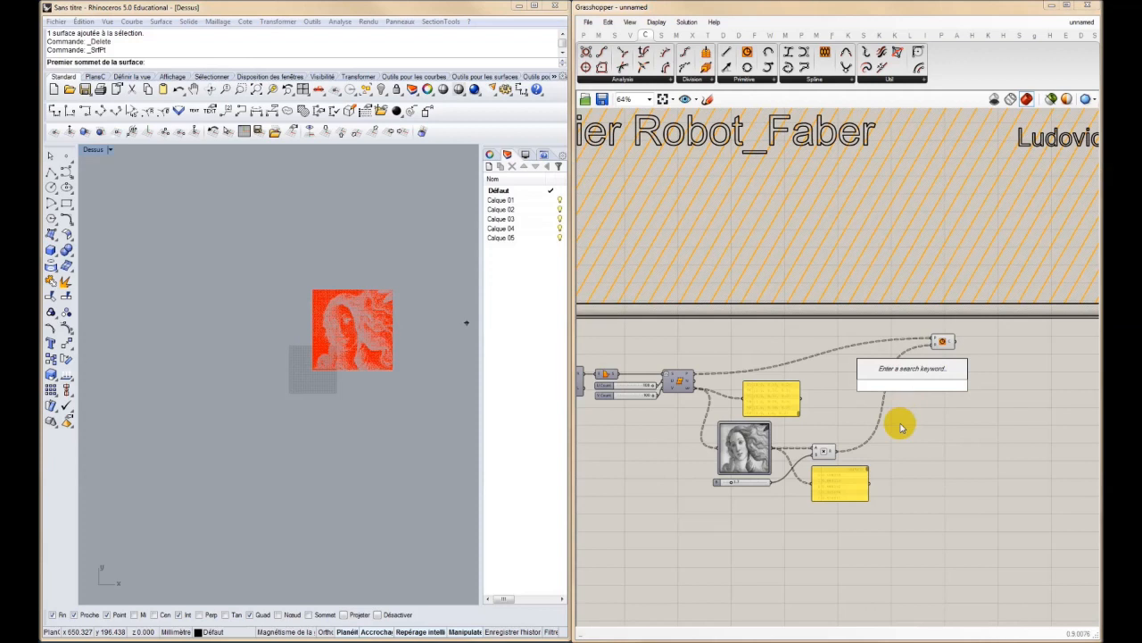
left_click(708, 35)
left_click(690, 80)
left_click_drag(694, 100, 694, 381)
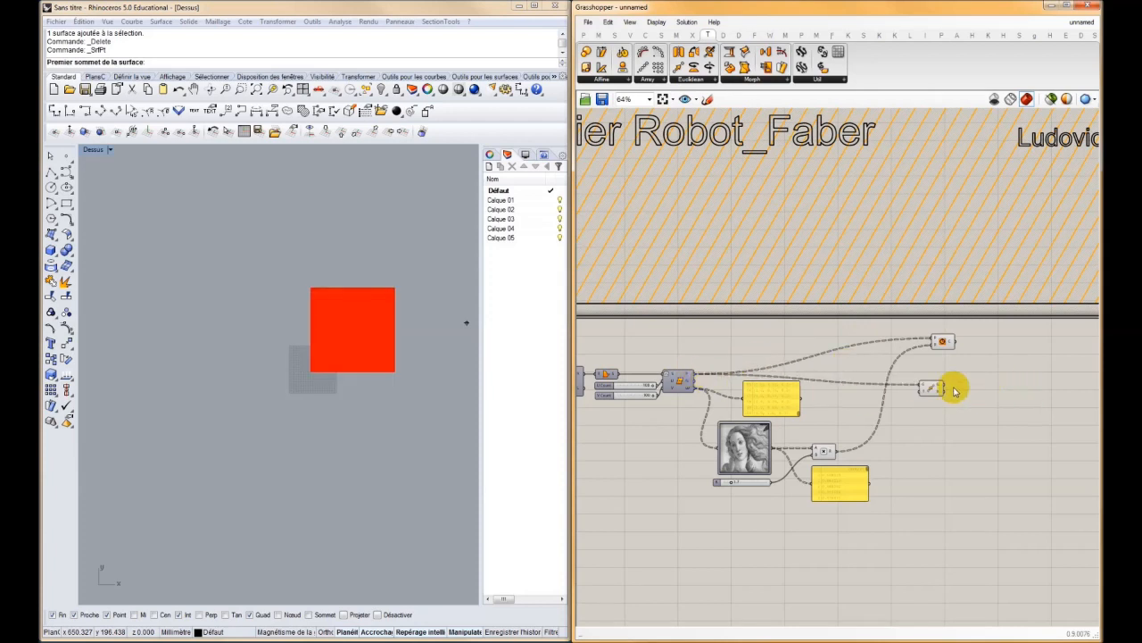
left_click_drag(932, 390, 944, 380)
- Shift the Circle component slightly, disable its preview, and inspect the point grid up close in the Dessus view
left_click(943, 343)
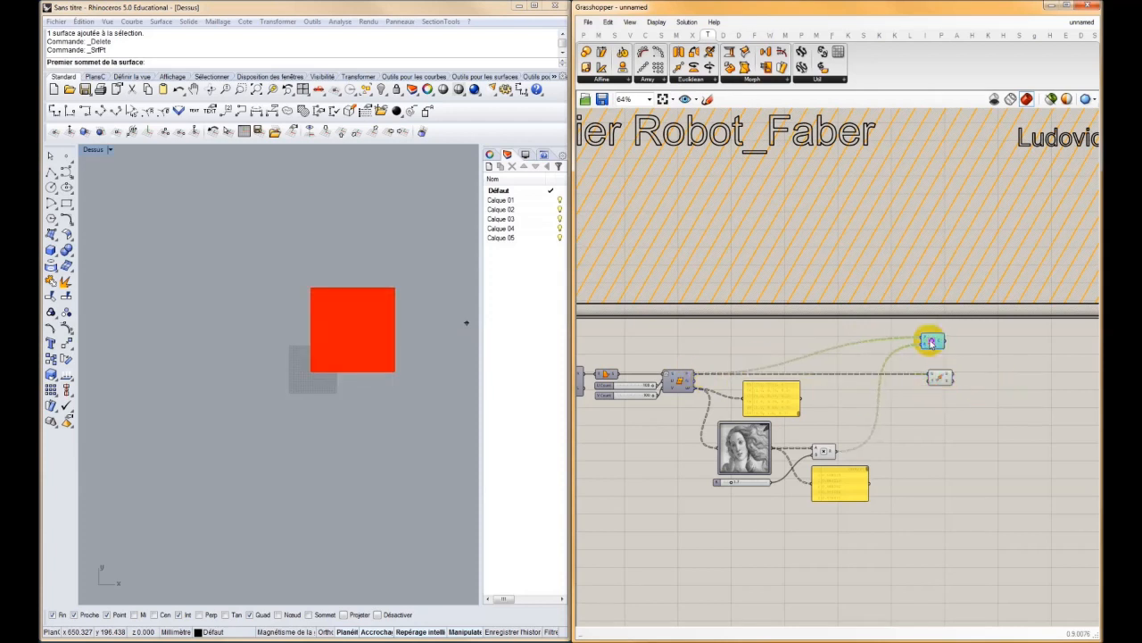
right_click(934, 341)
left_click(959, 363)
right_click_drag(382, 323, 372, 331)
scroll(367, 333, "up", 15)
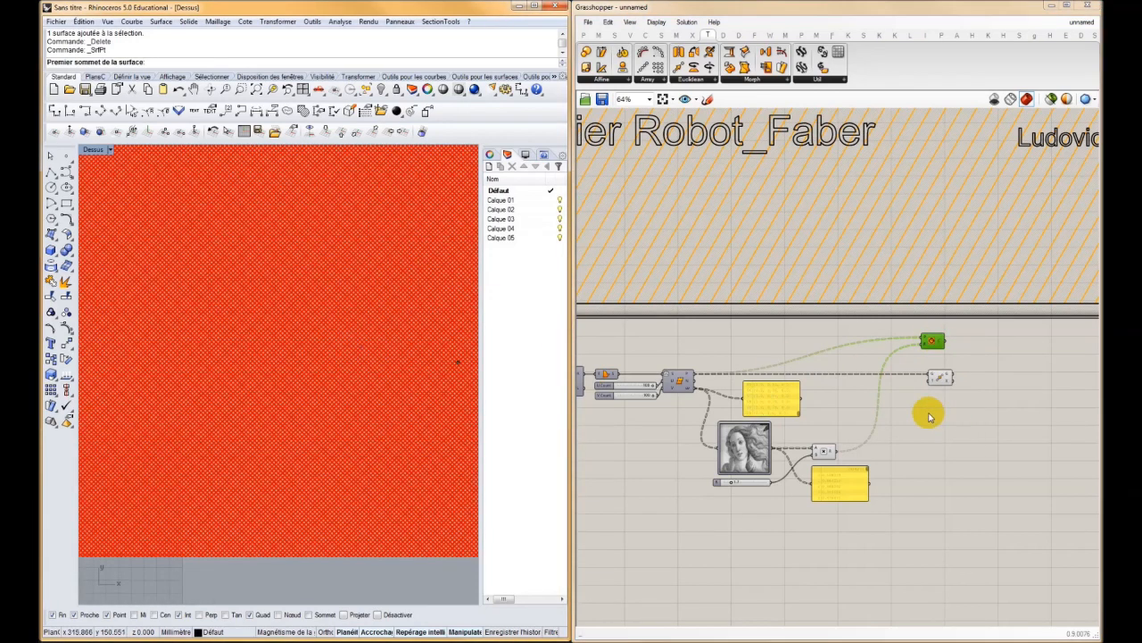
left_click(928, 416)
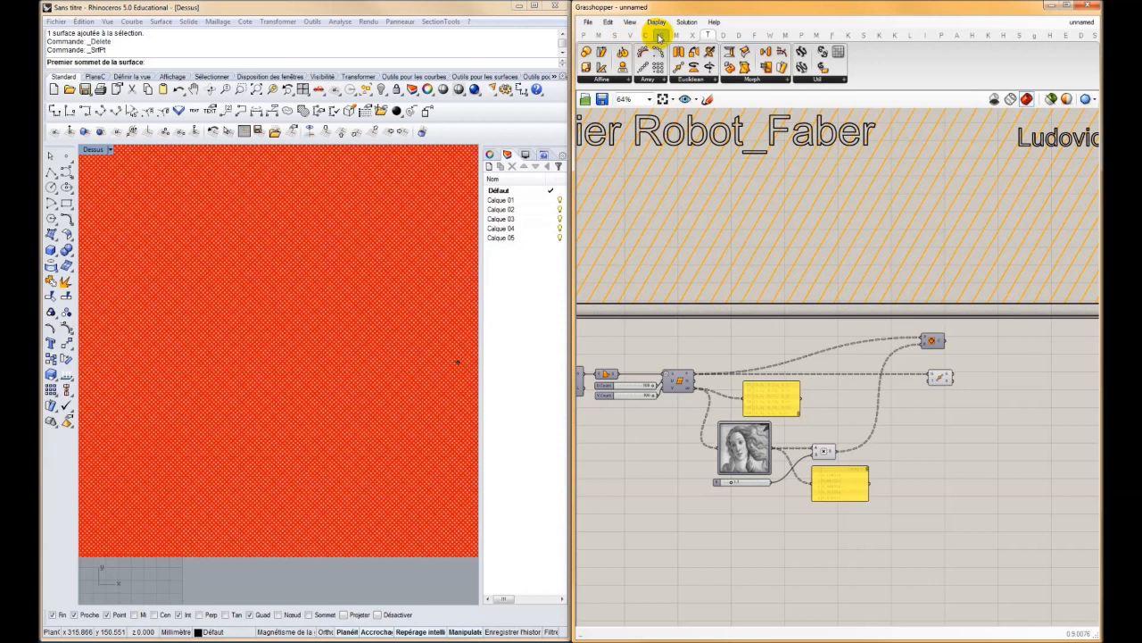
- Add a Unit Z vector component beside the Move component and connect it to the translation input
left_click(635, 36)
left_click(800, 81)
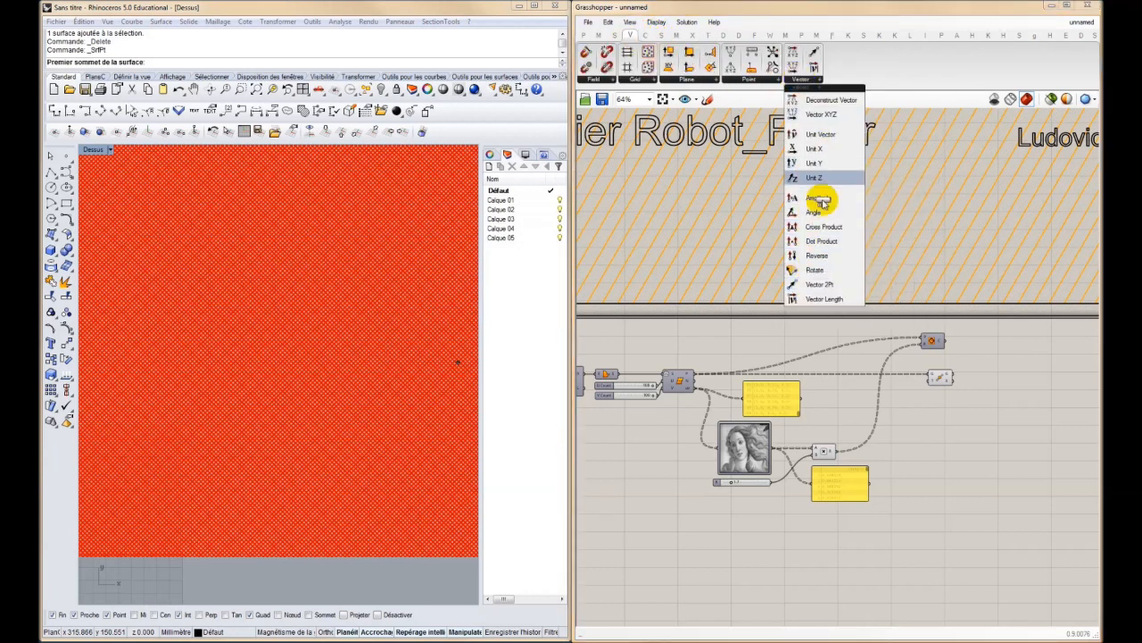
left_click(814, 178)
left_click(898, 391)
scroll(898, 391, "up", 5)
left_click_drag(960, 373, 922, 399)
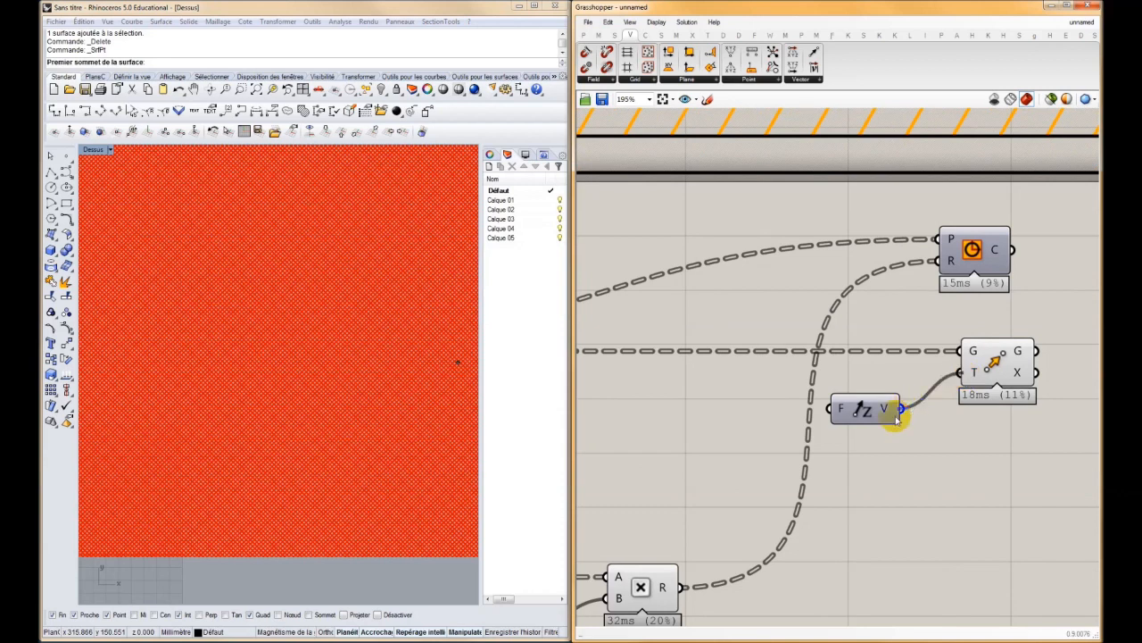
- Set the brightness multiplier slider to 10.0 and connect the Multiplication result to the Unit Z factor
scroll(897, 420, "down", 4)
scroll(681, 471, "up", 4)
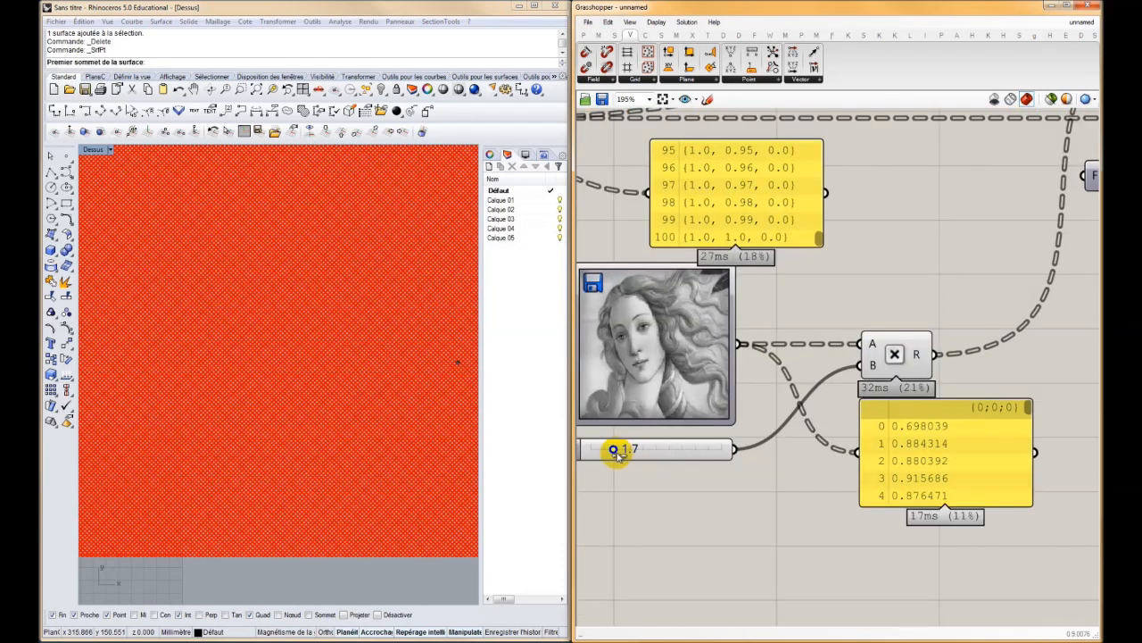
scroll(939, 393, "down", 5)
scroll(960, 328, "up", 4)
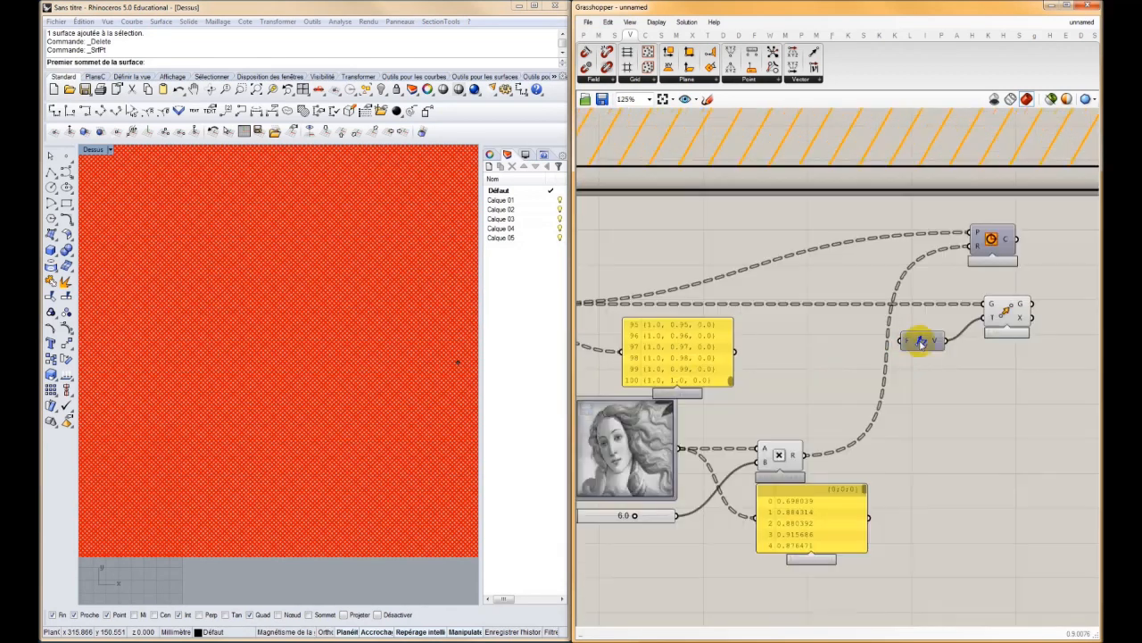
left_click_drag(903, 341, 803, 461)
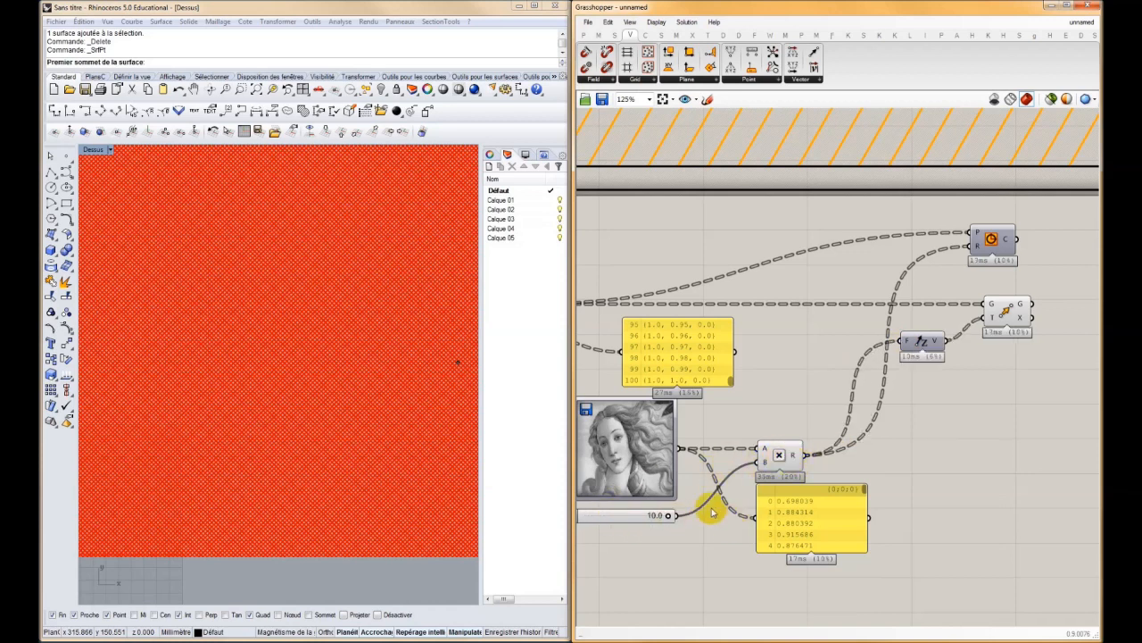
- Show only the Perspective view in Rhino and examine the vertically displaced points from the side
left_click(203, 286)
double_click(94, 150)
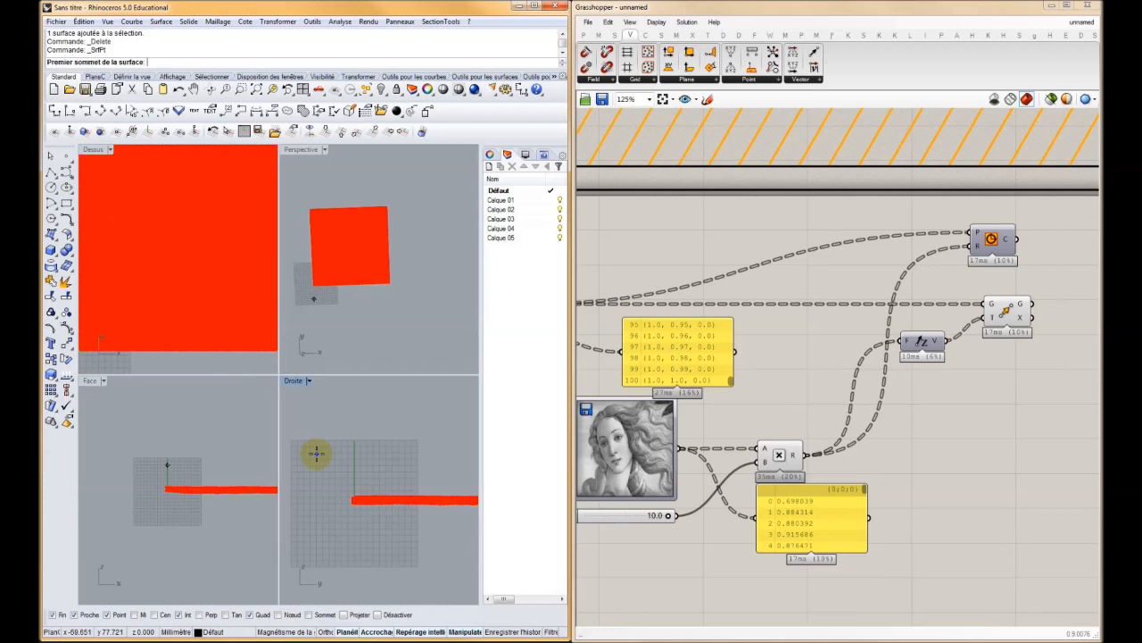
right_click_drag(327, 281, 308, 254)
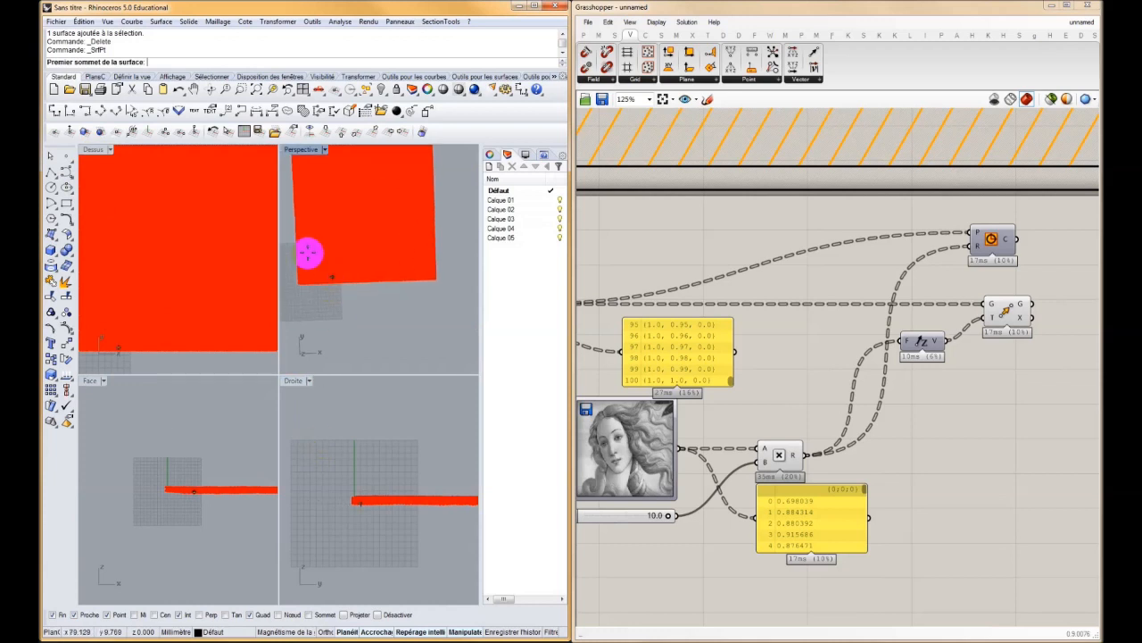
double_click(297, 150)
right_click_drag(260, 365, 352, 391)
- Extend the multiplier slider's maximum to 50, set it to 50.0, and check the point relief from above
right_click(640, 518)
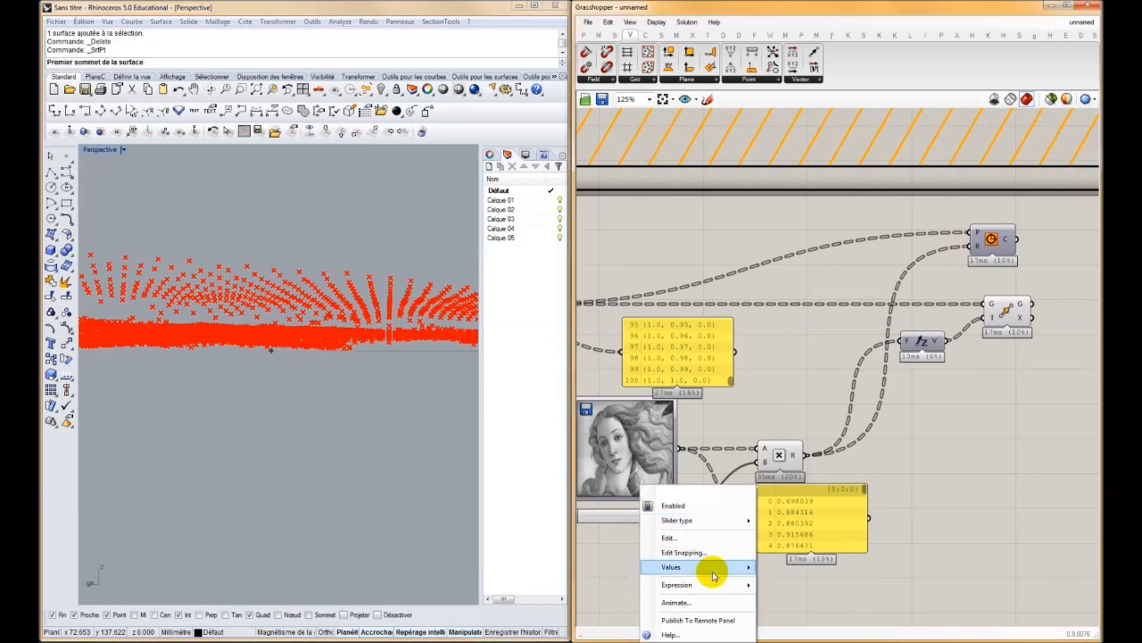
left_click(676, 539)
left_click_drag(719, 563, 715, 588)
left_click(681, 632)
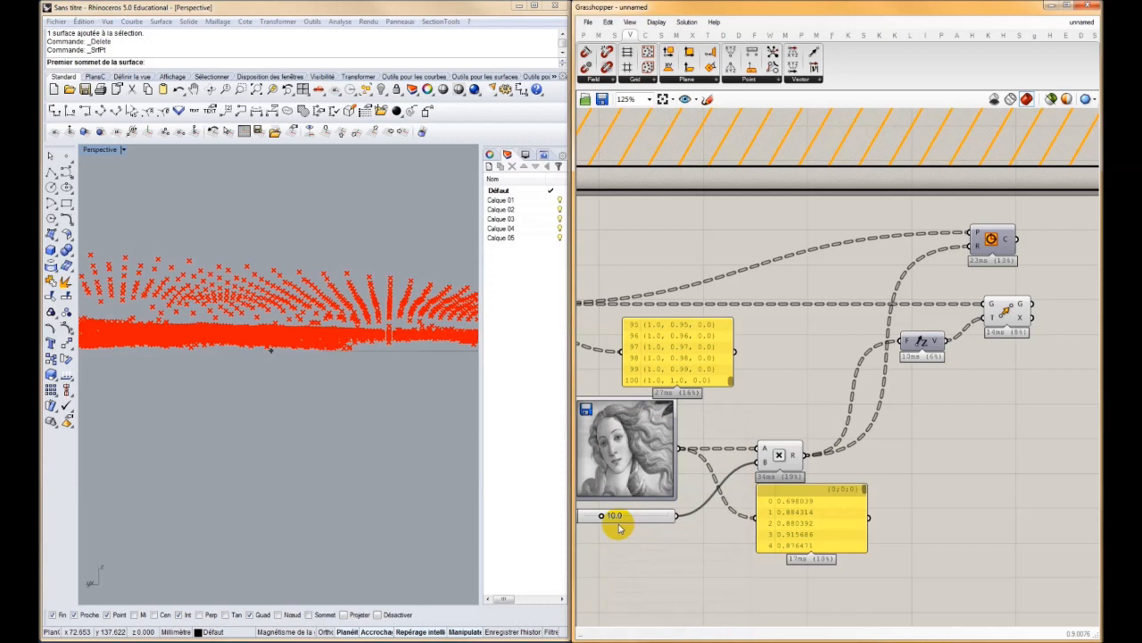
left_click_drag(605, 516, 196, 266)
right_click_drag(196, 266, 321, 268)
scroll(821, 388, "up", 6)
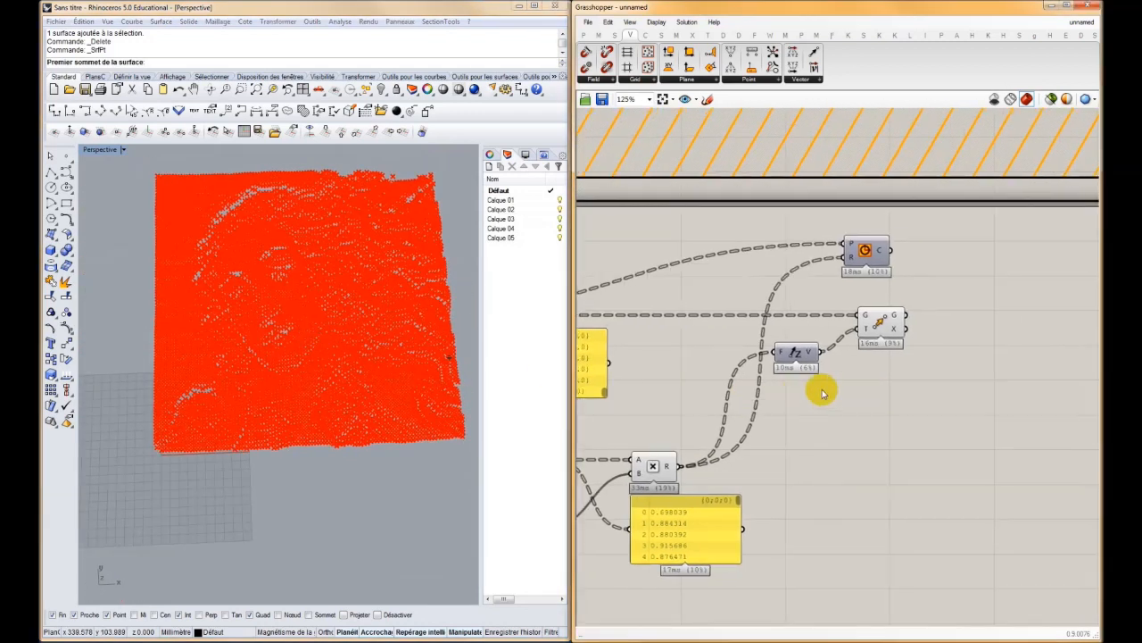
- Add a PolyLine component and feed the Move component's geometry output into its vertices input
left_click(648, 36)
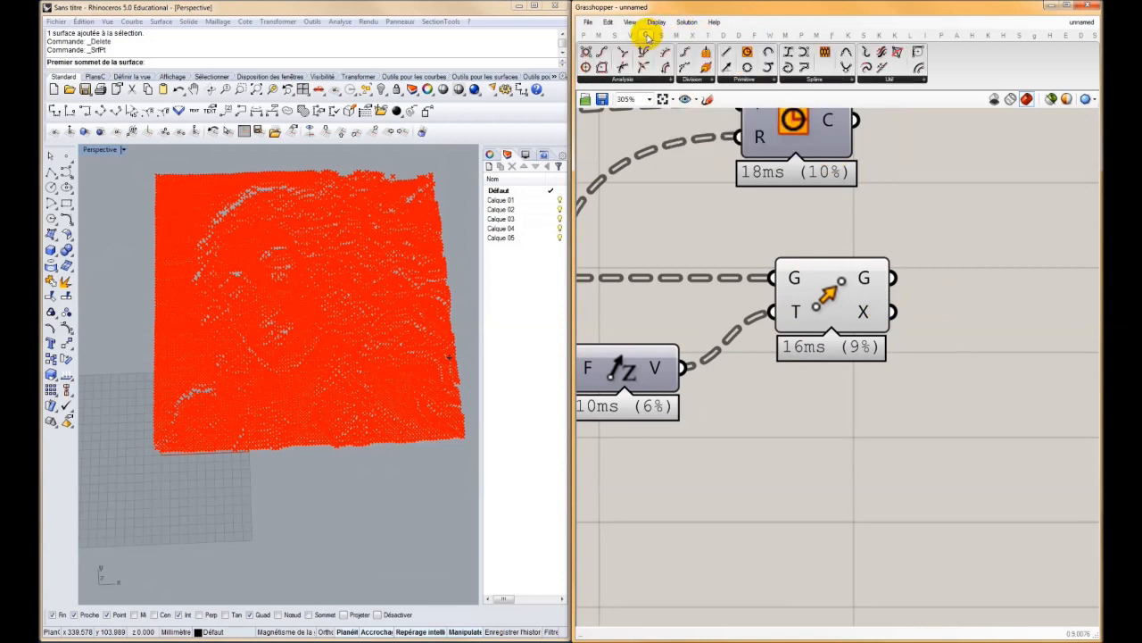
left_click(803, 79)
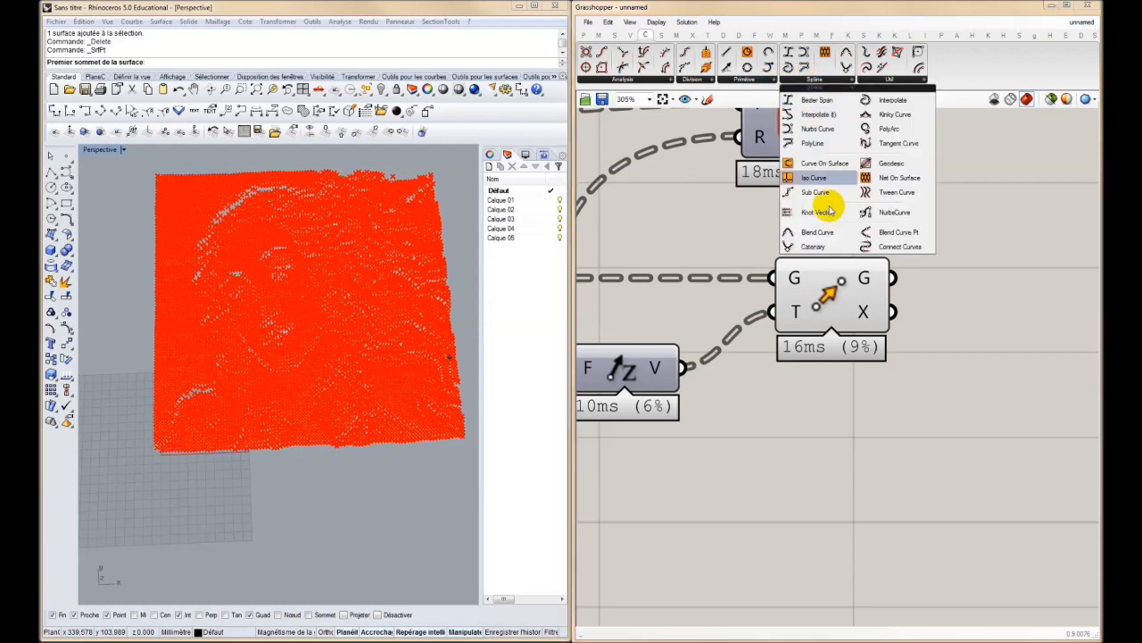
left_click(806, 145)
left_click(979, 299)
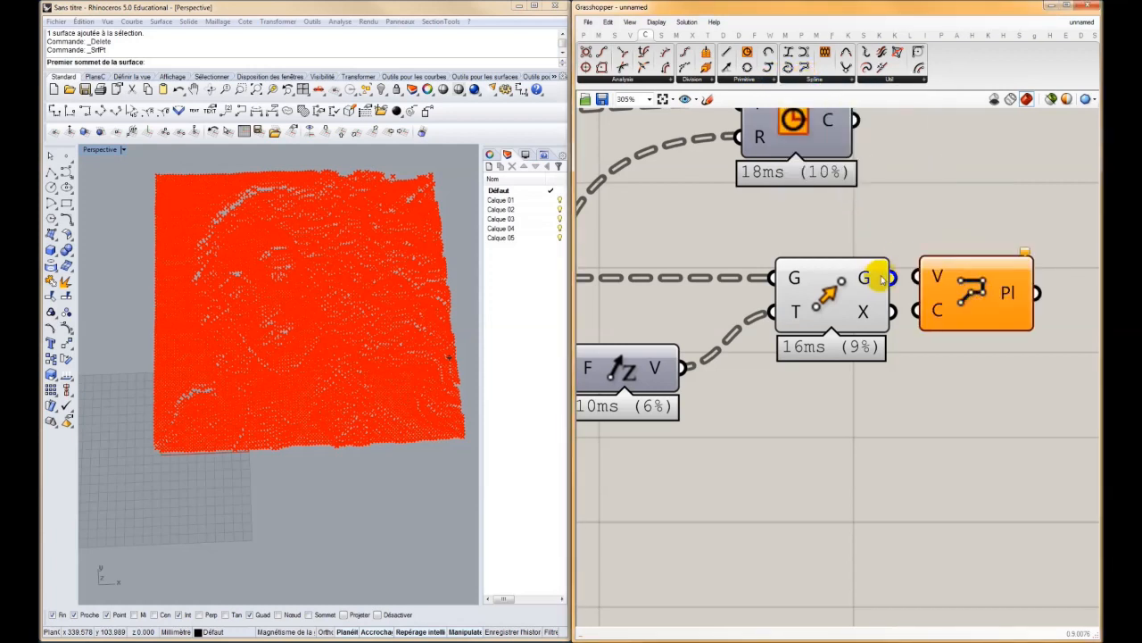
left_click_drag(929, 276, 853, 312)
- Disable the Move component's preview and examine the polylines that form the portrait relief
right_click(835, 295)
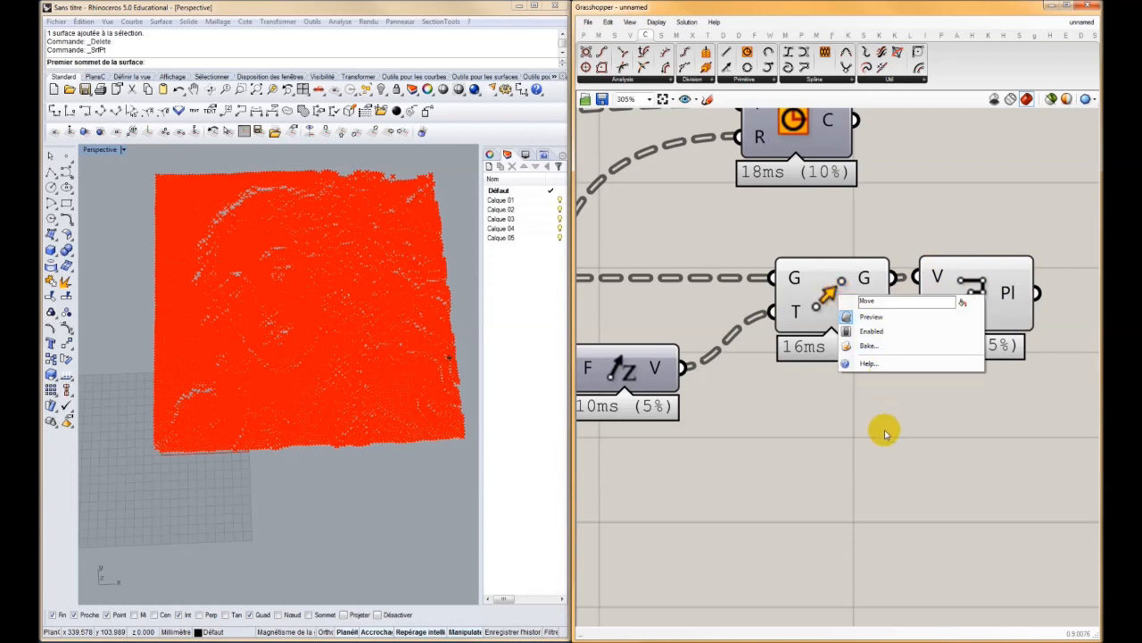
left_click(879, 316)
right_click_drag(256, 400, 272, 253)
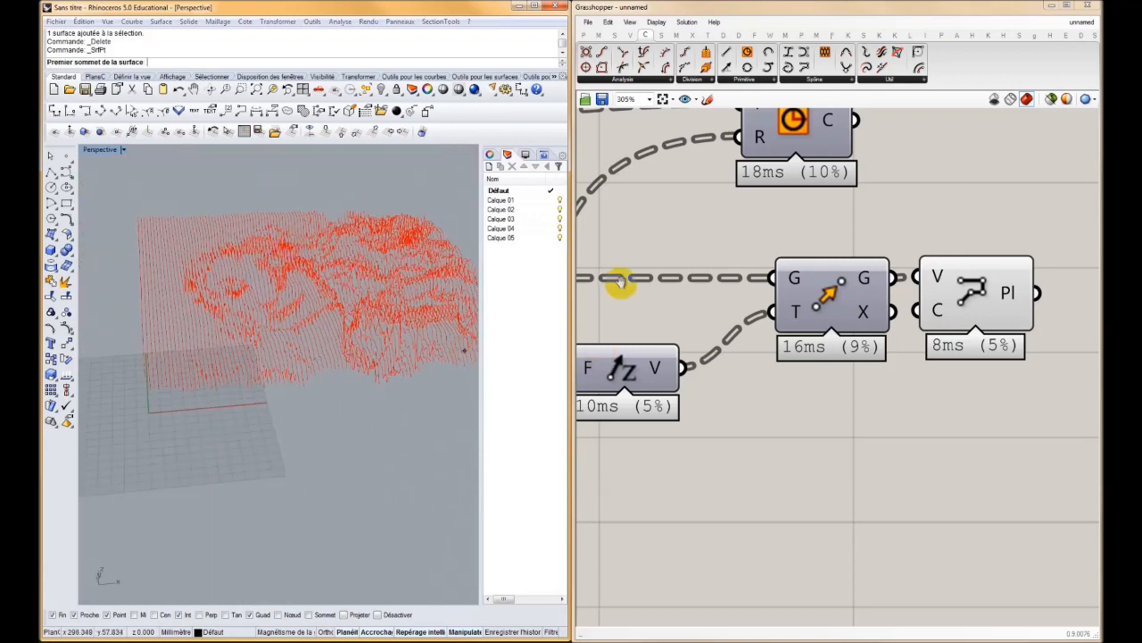
- Switch to the web browser and review the Qwant image results for "height map world"
right_click_drag(604, 286, 803, 318)
scroll(803, 320, "down", 7)
right_click_drag(648, 400, 790, 354)
scroll(790, 353, "up", 4)
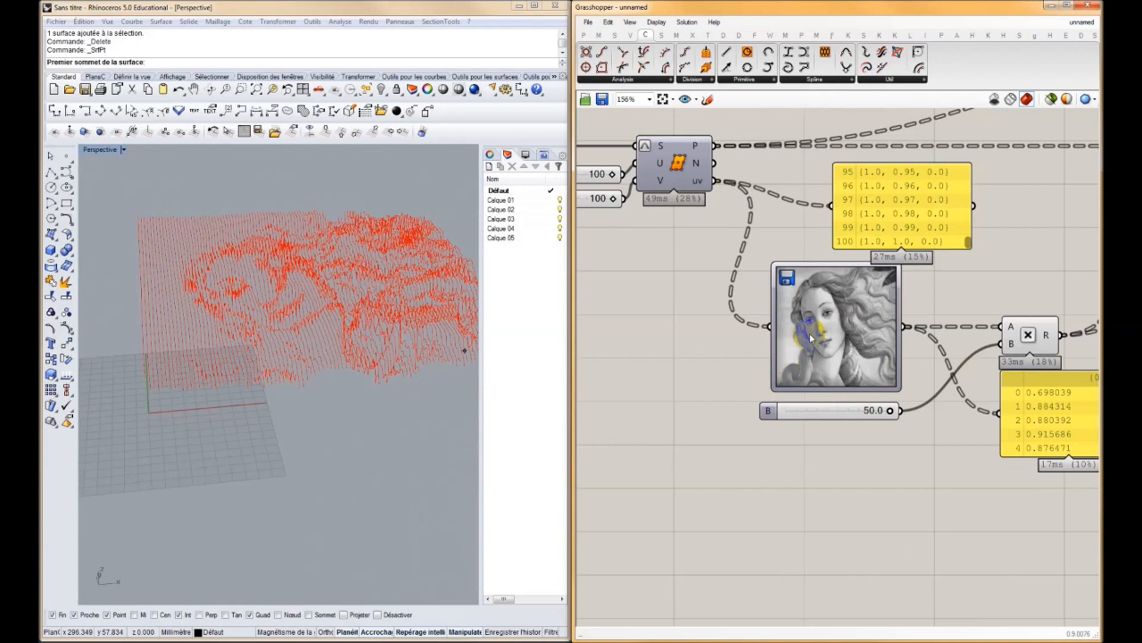
left_click(399, 620)
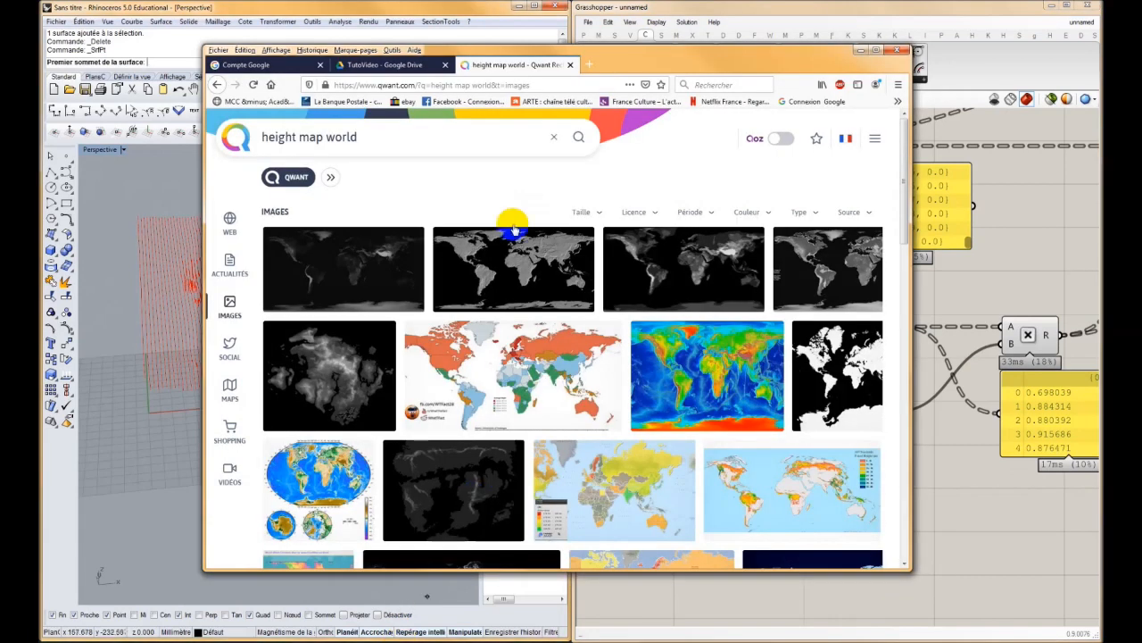
double_click(264, 138)
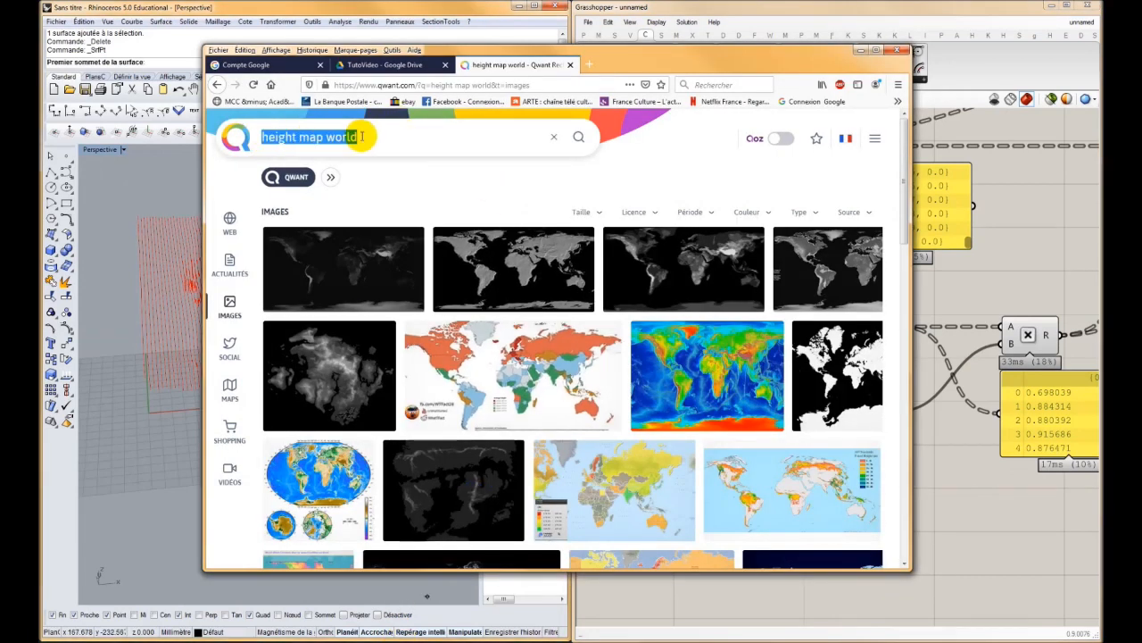
left_click(656, 257)
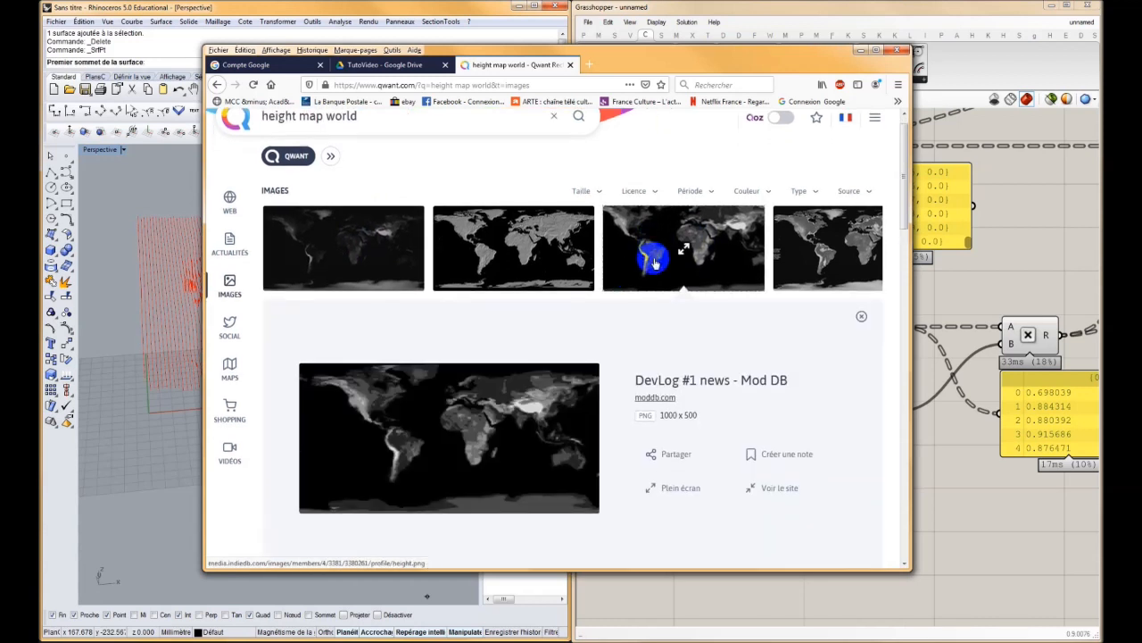
left_click(637, 399)
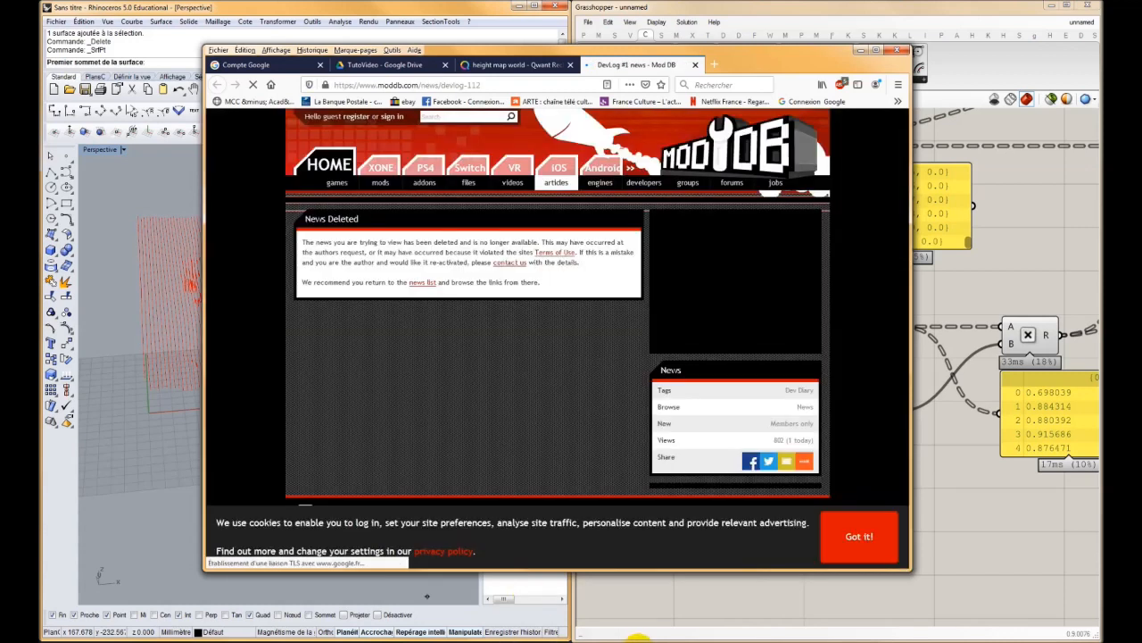
key("ctrl+w")
- Save the dark world height map as Srtm_ramp2.world.21600x10800, a JPEG in Cours_GH3D's ressourcesENSA2 folder, and return to Grasshopper
right_click(565, 321)
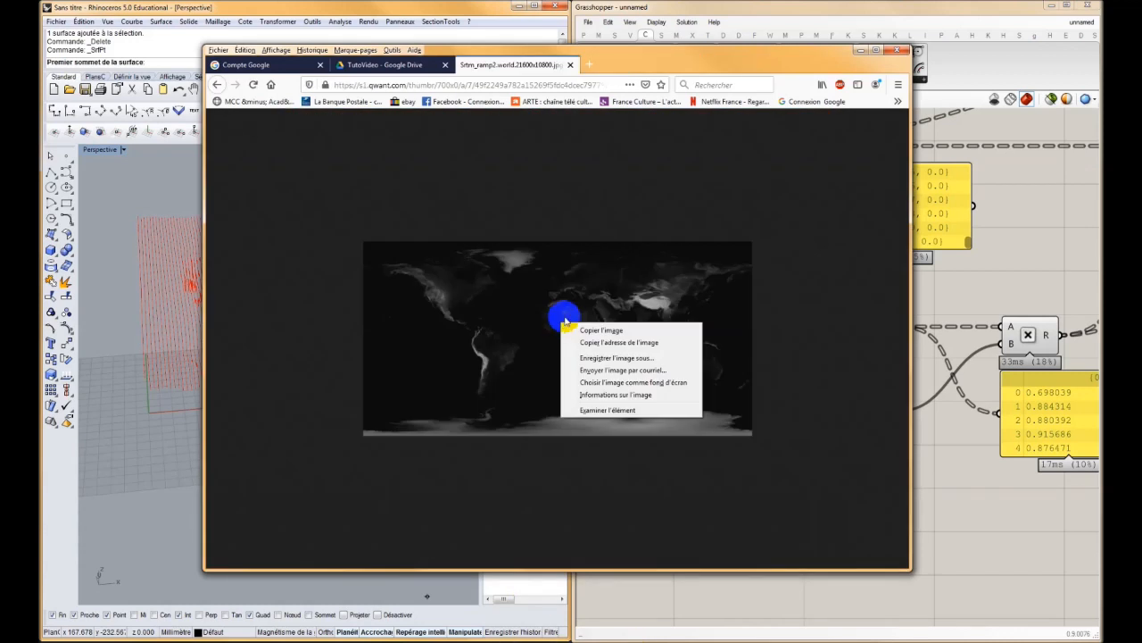
left_click(604, 357)
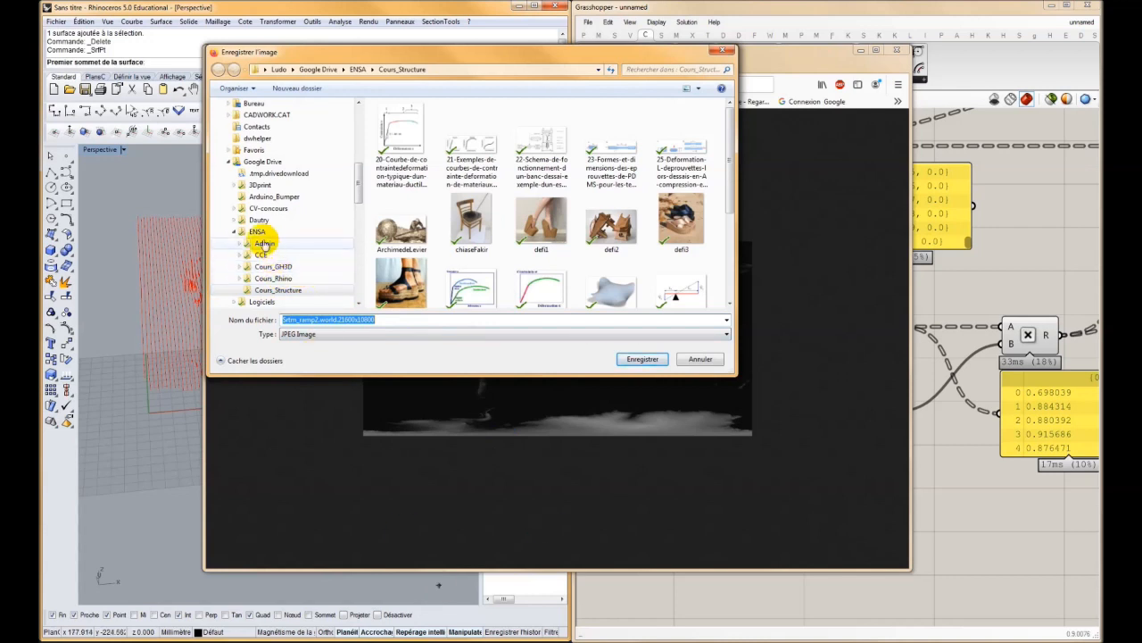
left_click(267, 266)
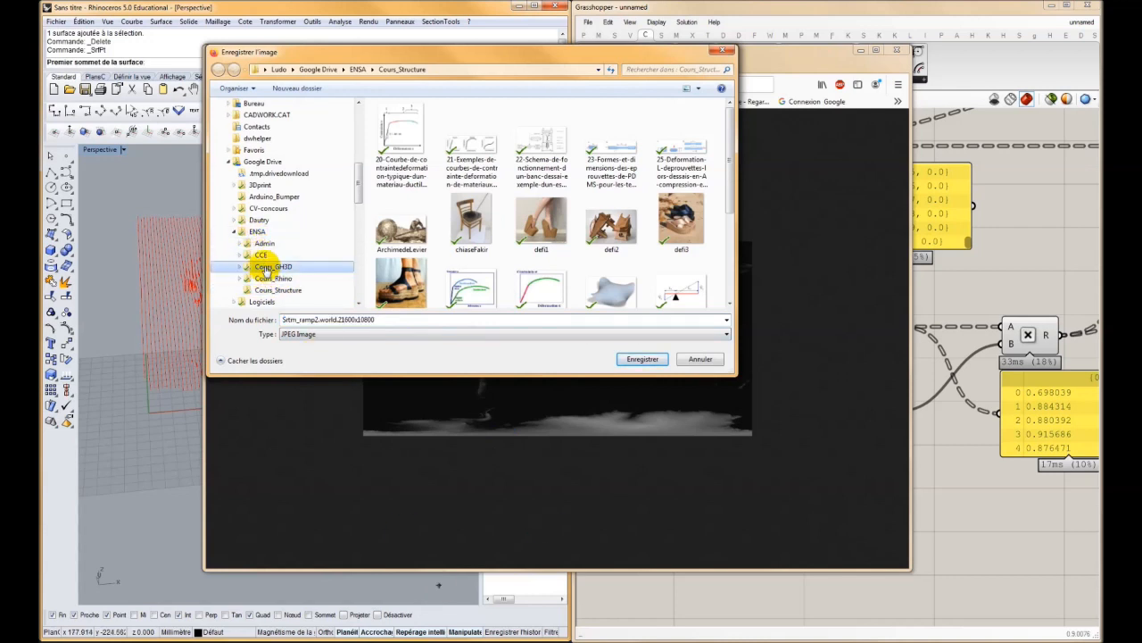
double_click(406, 134)
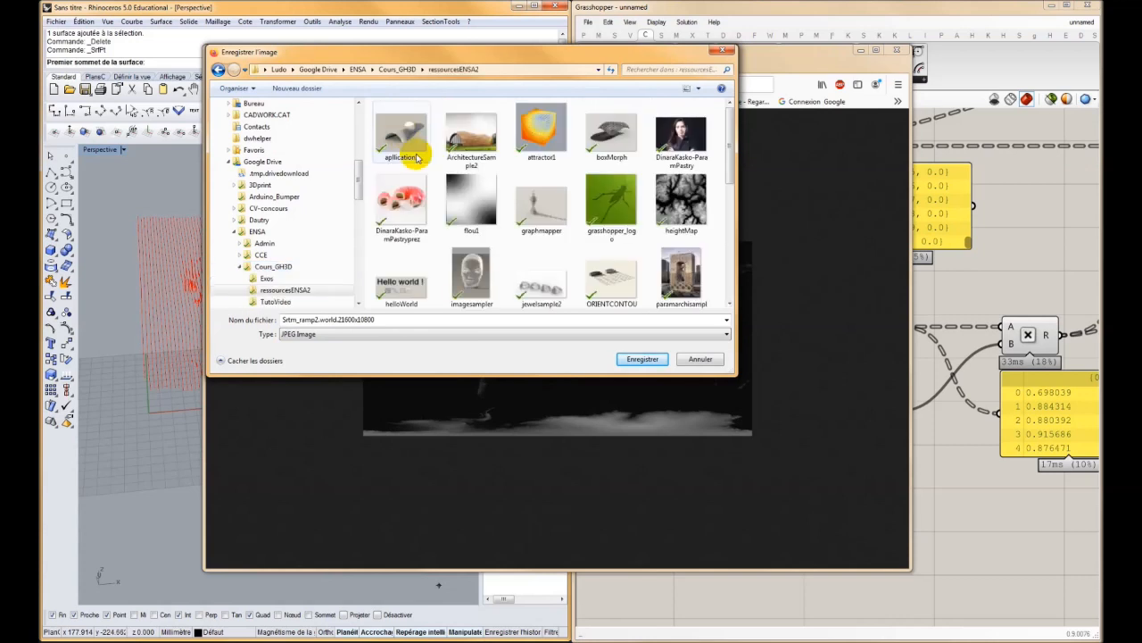
left_click(640, 359)
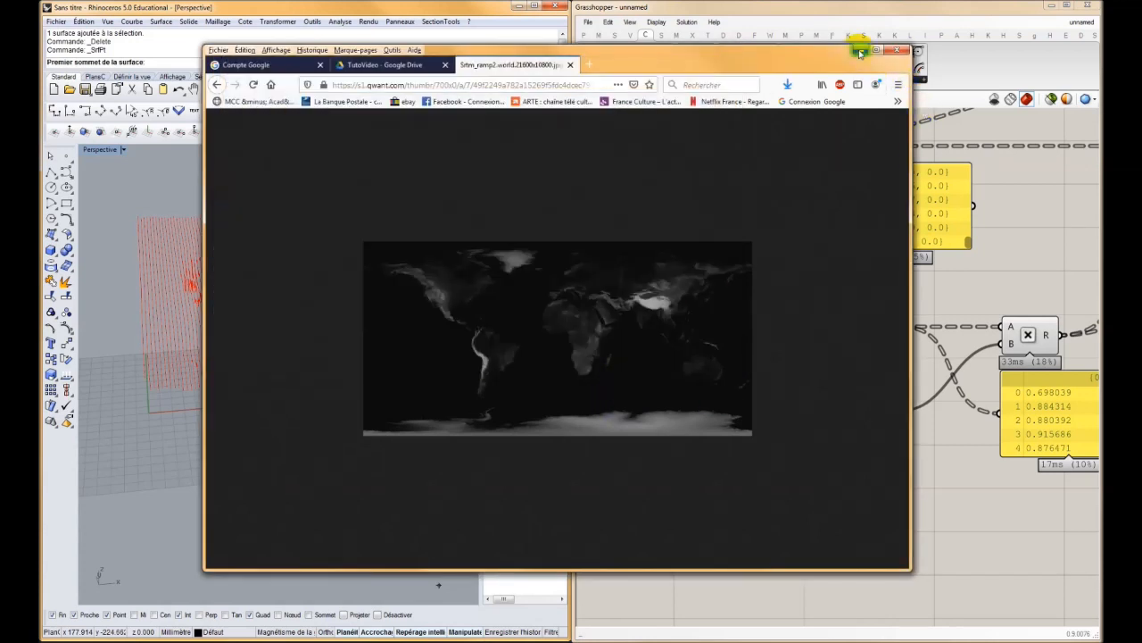
left_click(860, 52)
- Replace the Image Sampler's picture with the saved world height map from ressourcesENSA2 and examine the resulting polyline terrain
right_click(814, 317)
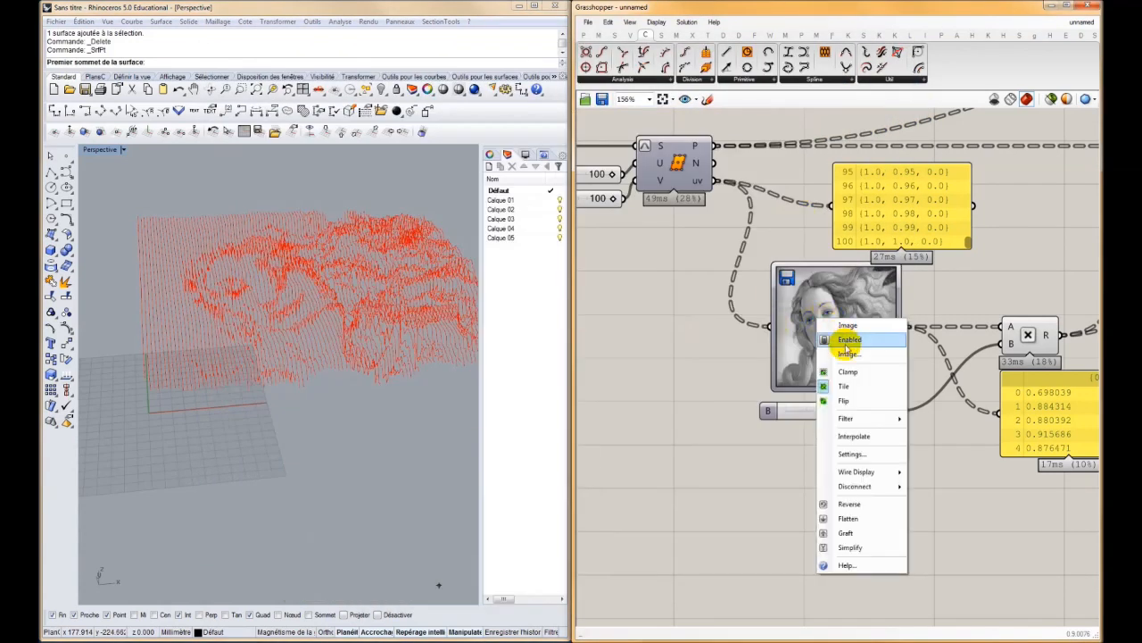
double_click(805, 289)
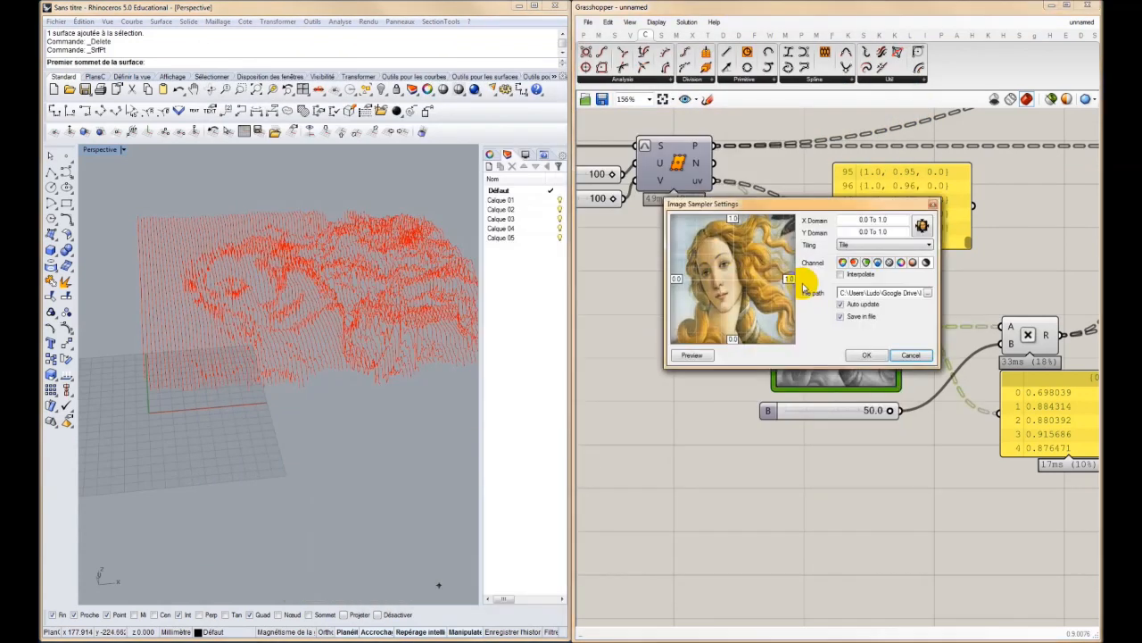
left_click(928, 293)
scroll(855, 373, "down", 10)
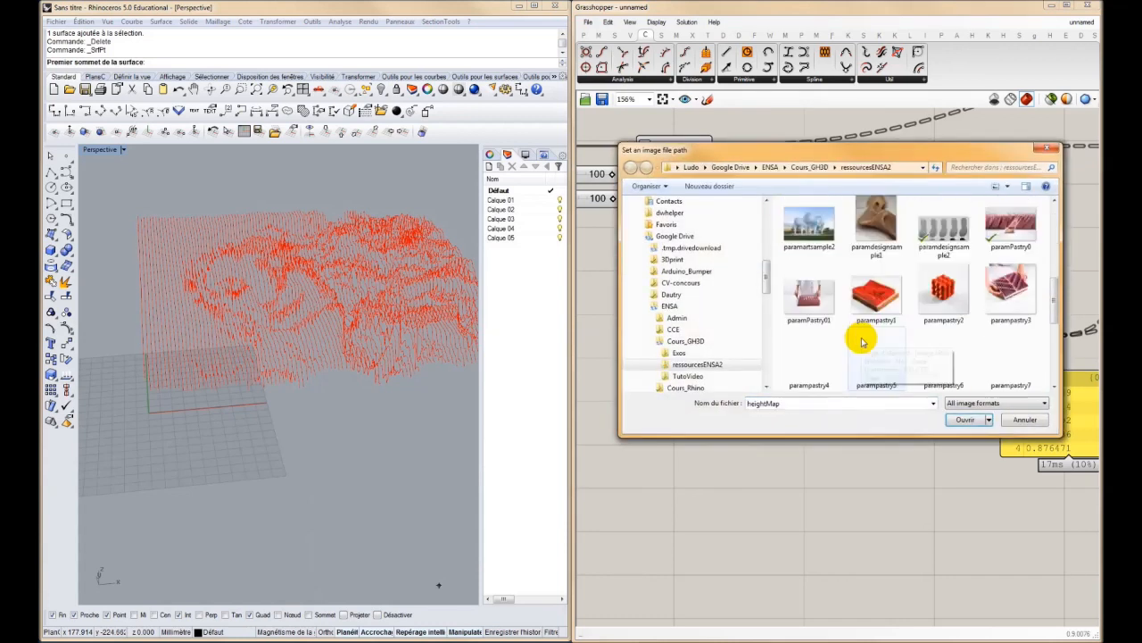
left_click(876, 290)
left_click(965, 419)
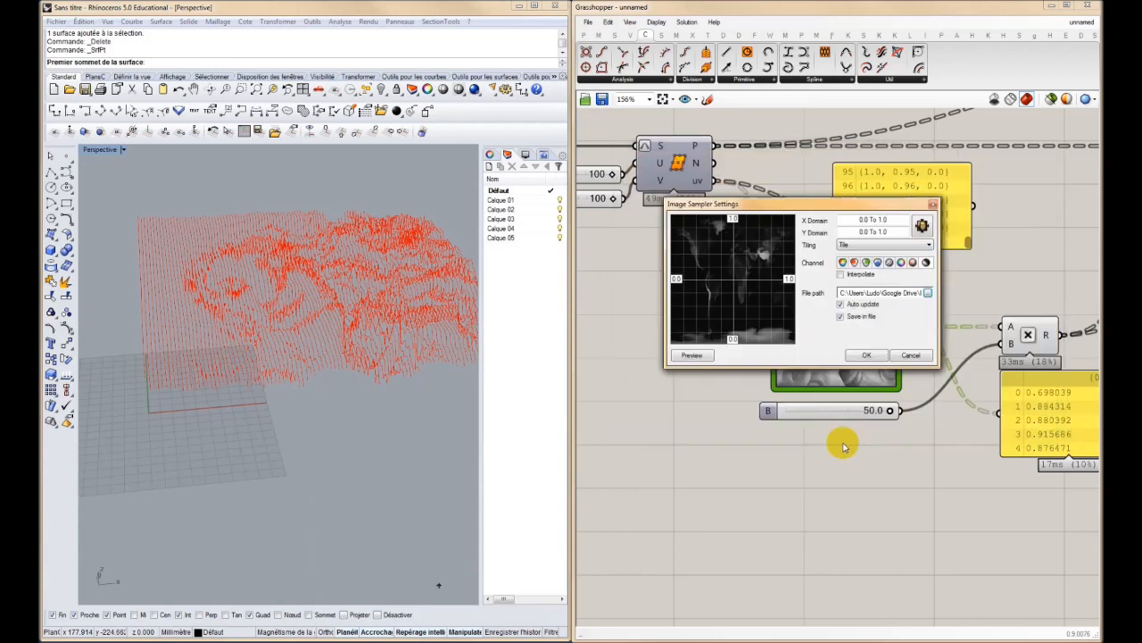
left_click(867, 355)
mouse_move(280, 281)
right_mouse_down()
mouse_move(291, 339)
mouse_move(285, 296)
mouse_move(242, 286)
mouse_move(357, 298)
mouse_move(258, 339)
mouse_move(275, 309)
mouse_move(252, 383)
mouse_move(266, 339)
mouse_move(277, 342)
right_mouse_up()
left_click(790, 360)
right_click_drag(822, 335, 828, 348)
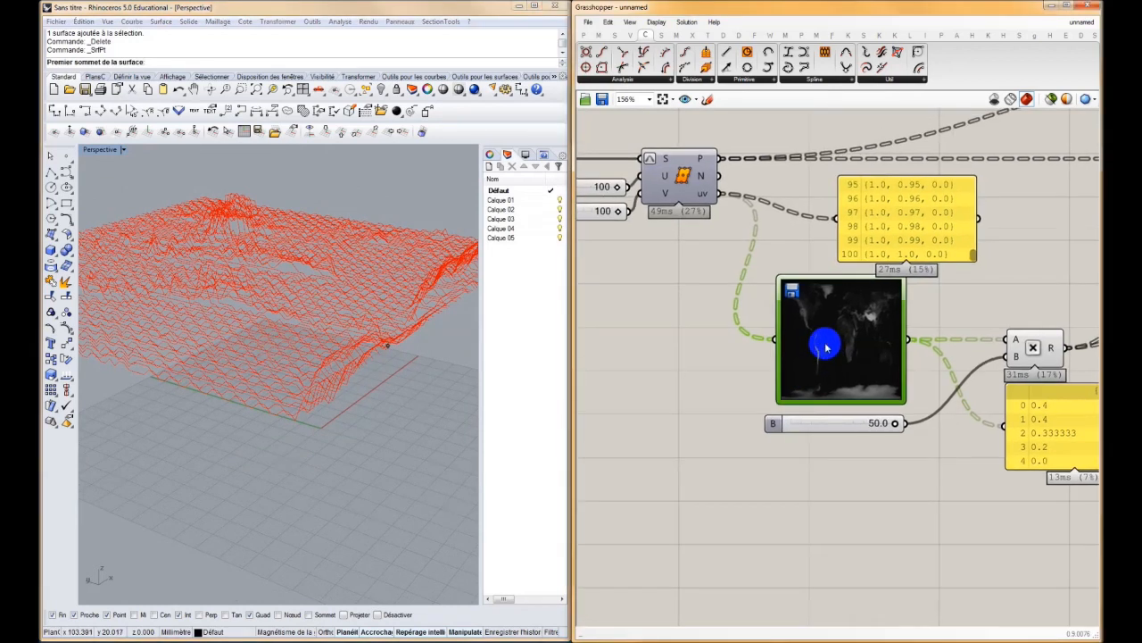
- Widen the Image Sampler component until the world height map shows in landscape proportions
scroll(827, 348, "up", 7)
scroll(827, 348, "down", 7)
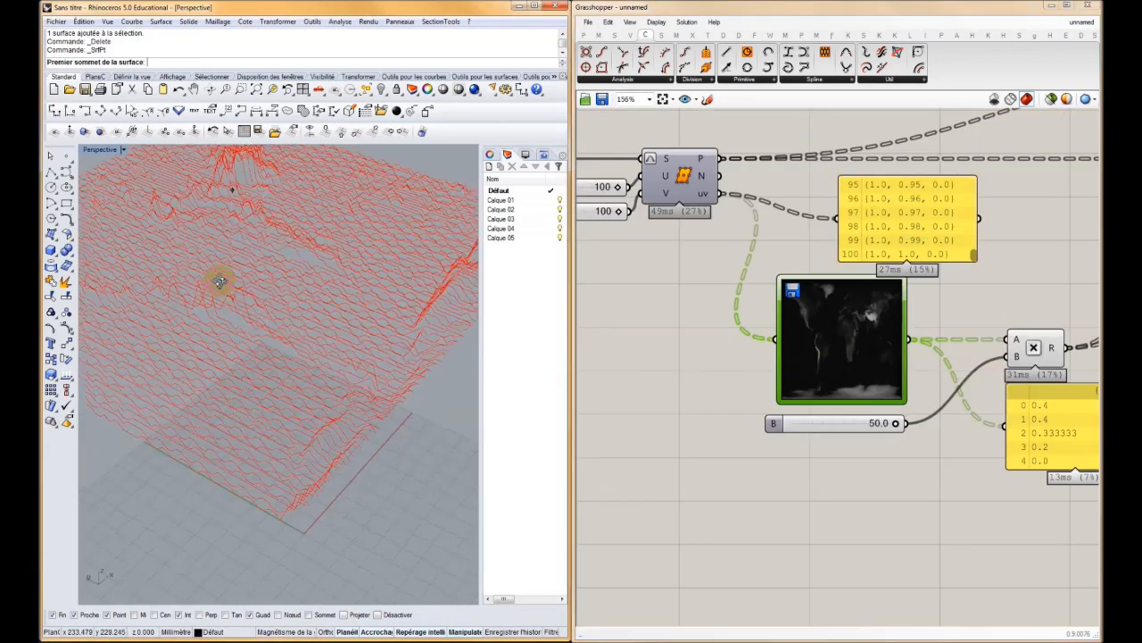
left_click(668, 382)
left_click_drag(778, 360, 633, 355)
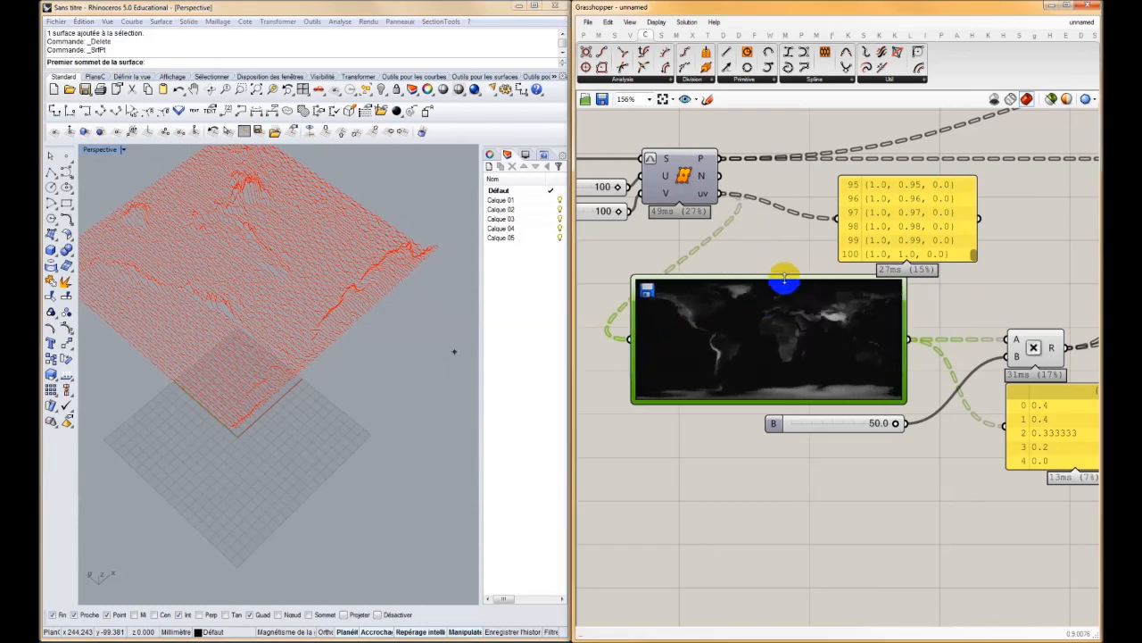
- Compare the continents and mountain ranges on the height map with the peaks in the polyline terrain
scroll(746, 327, "up", 5)
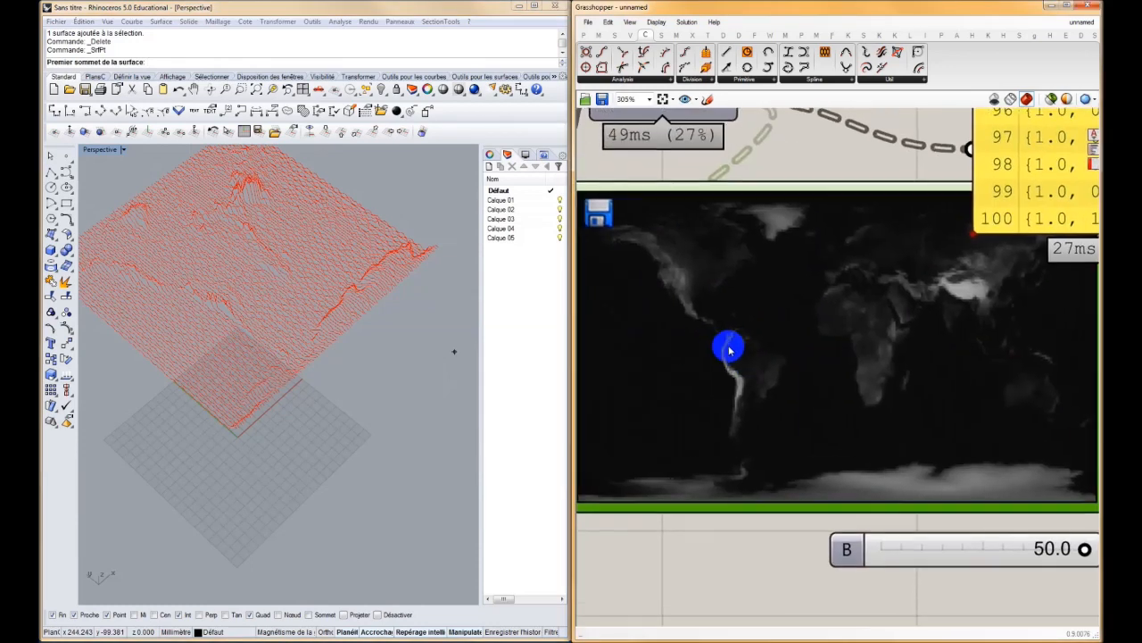
scroll(729, 350, "up", 3)
right_click_drag(699, 319, 788, 372)
right_click_drag(717, 292, 795, 345)
scroll(795, 344, "down", 2)
right_click_drag(317, 322, 369, 373)
scroll(294, 352, "up", 5)
right_click_drag(411, 328, 349, 401)
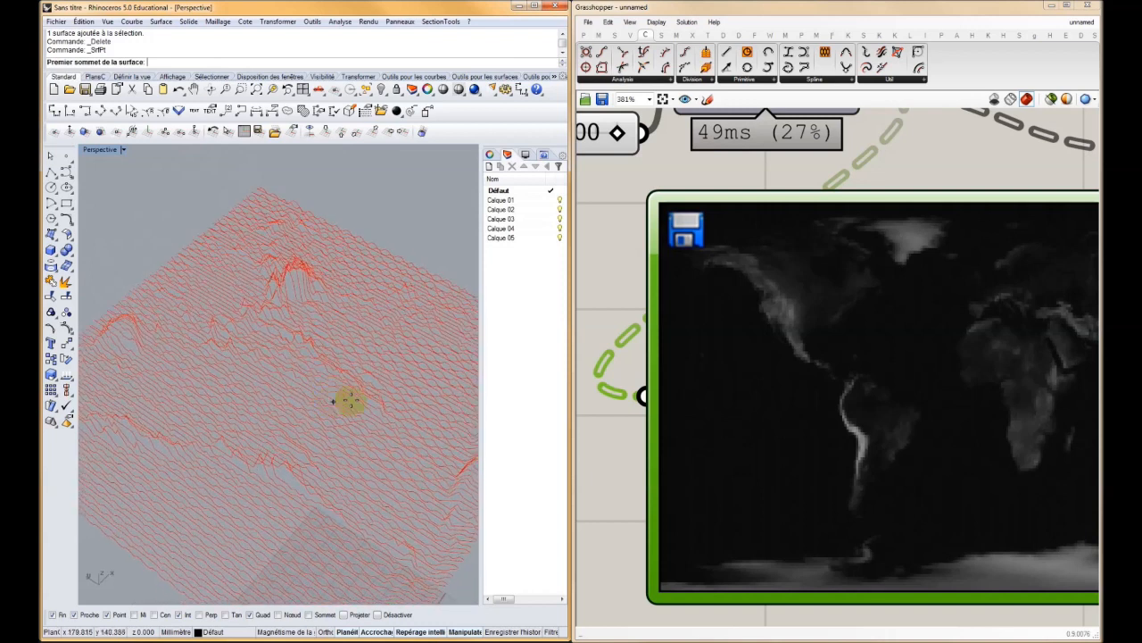
scroll(834, 369, "down", 10)
scroll(815, 356, "up", 5)
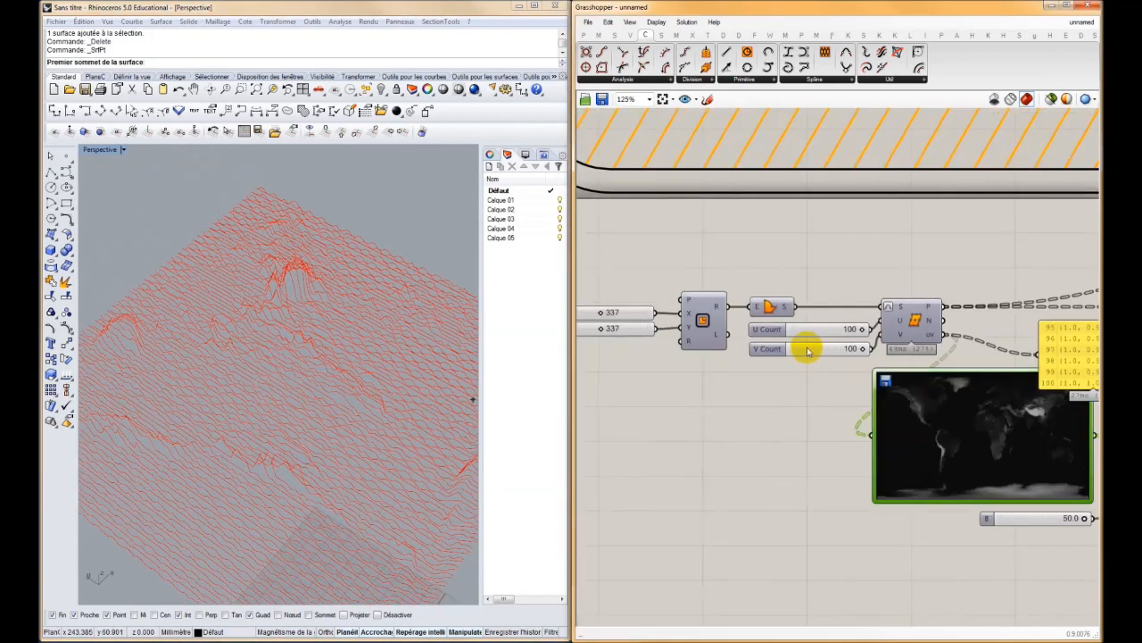
- Match the rectangle to the image's proportions by setting X Size to 700 and Y Size to 350
right_click_drag(936, 396, 796, 352)
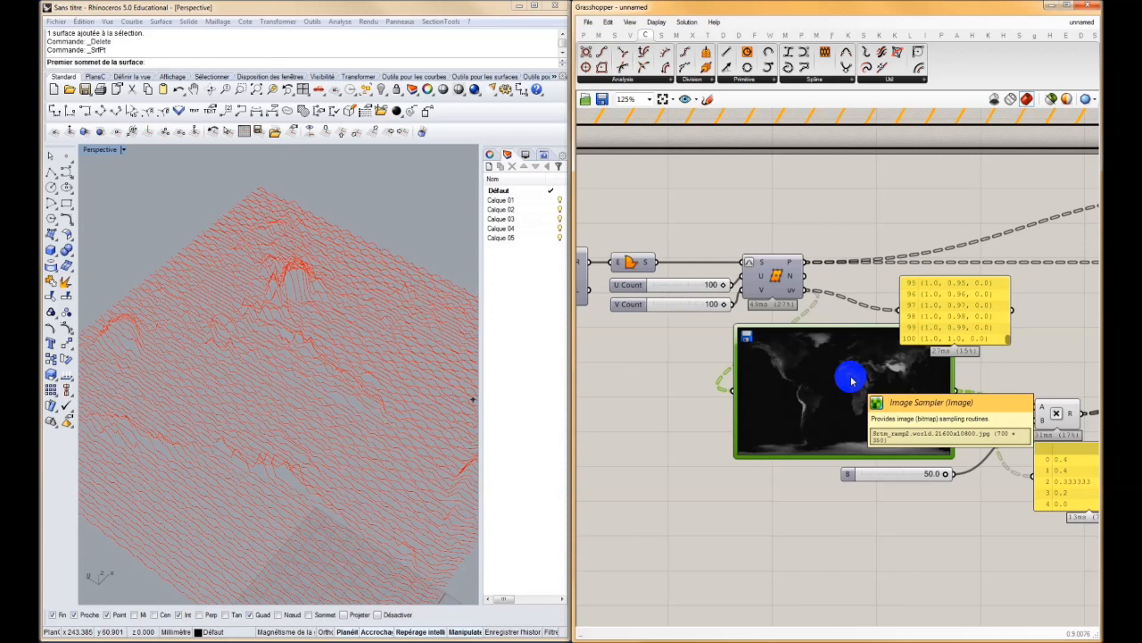
right_click_drag(685, 327, 938, 341)
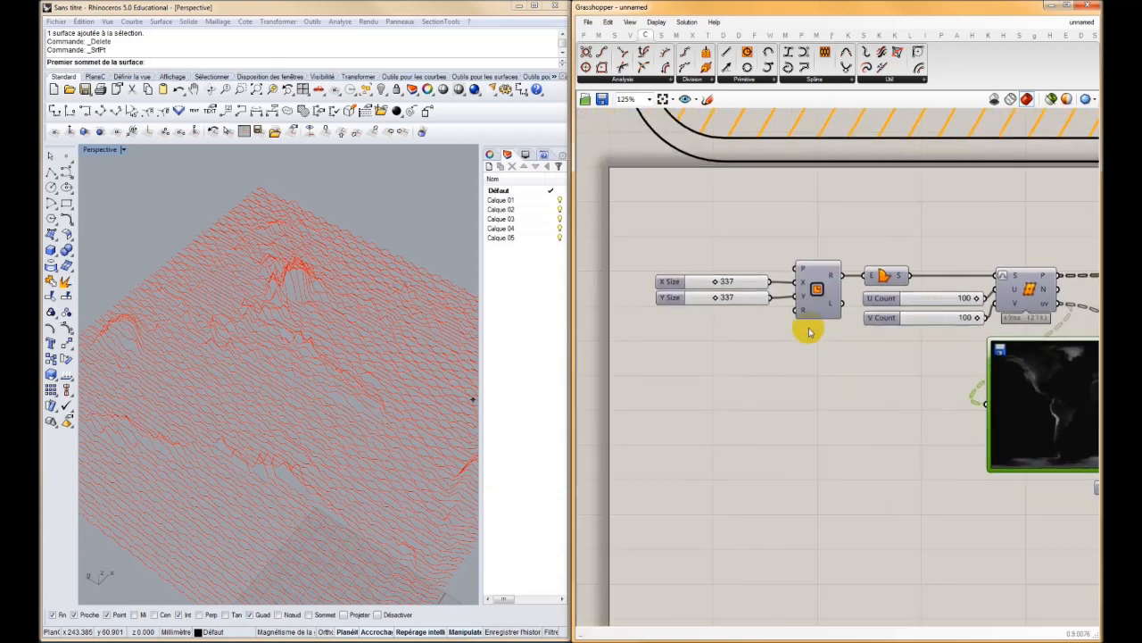
left_click(737, 282)
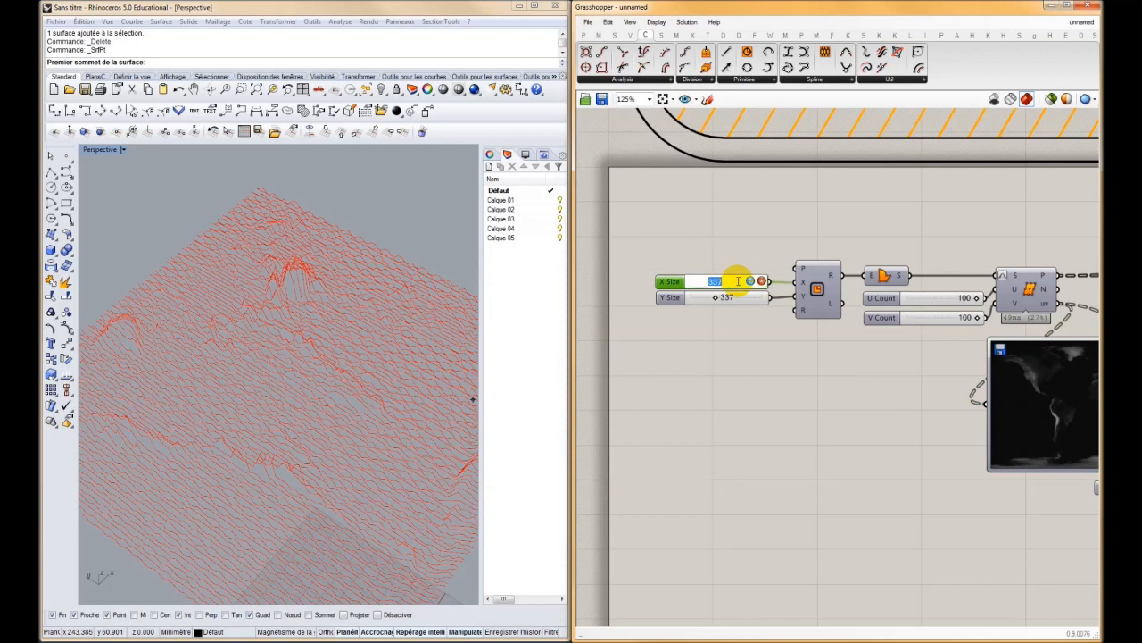
left_click_drag(737, 278, 739, 282)
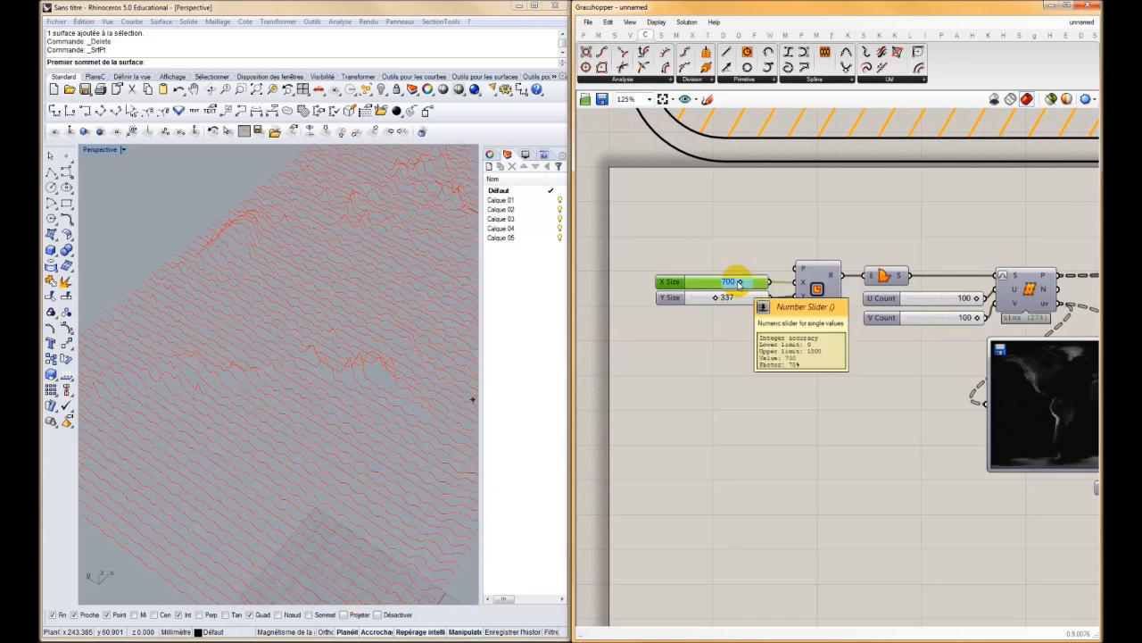
double_click(740, 300)
type("350")
key("Return")
right_click_drag(364, 319, 411, 339)
scroll(309, 349, "up", 5)
right_click_drag(329, 268, 385, 313)
- Raise the maximum value of the U Count and V Count sliders to 200
right_click_drag(1044, 384, 905, 378)
scroll(925, 371, "down", 2)
scroll(883, 350, "up", 4)
right_click(744, 323)
mouse_move(795, 406)
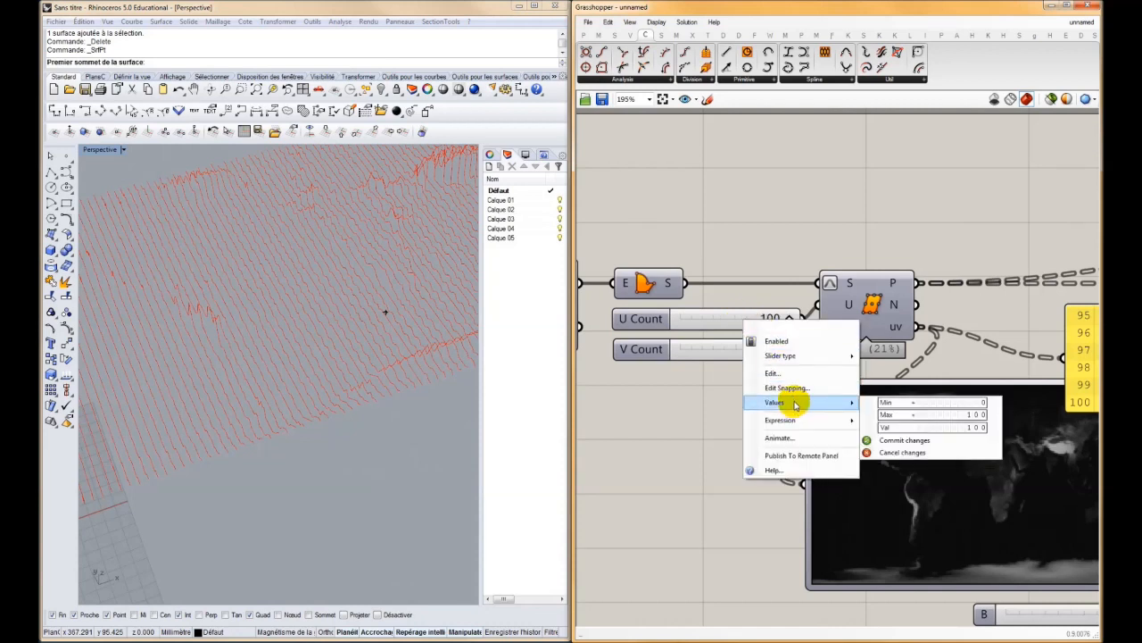
left_click(971, 416)
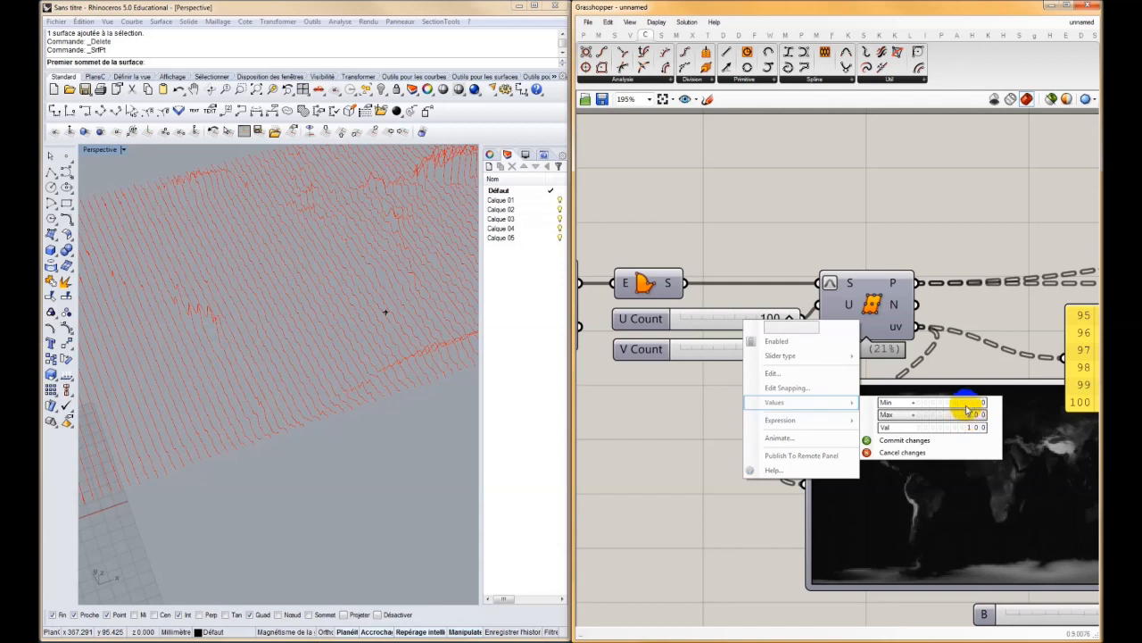
left_click(911, 440)
right_click(733, 344)
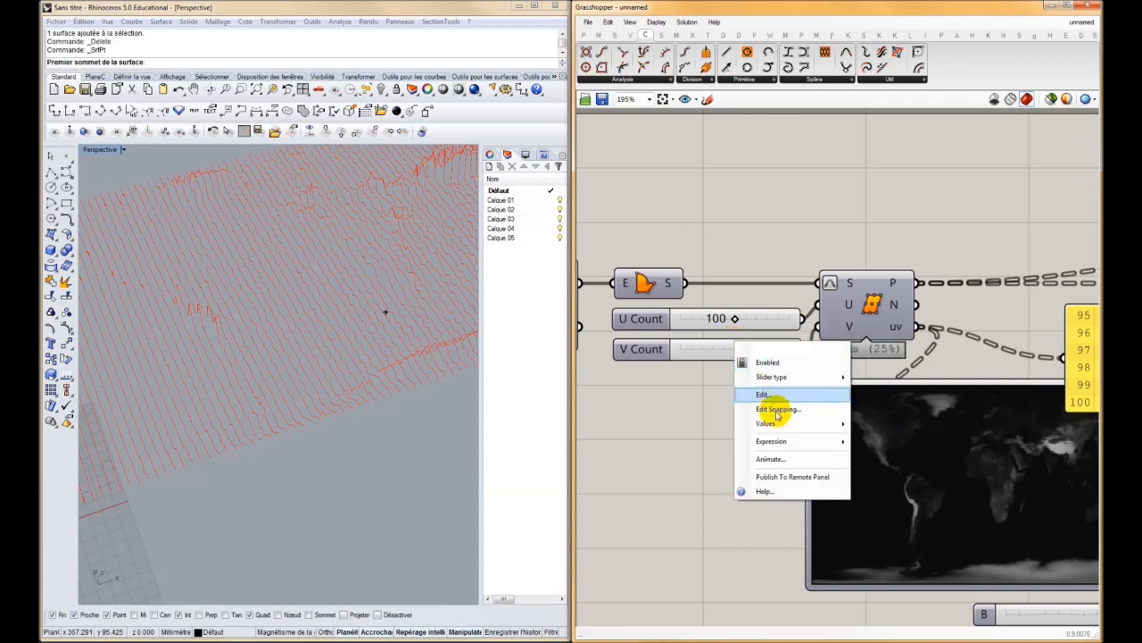
mouse_move(780, 422)
left_click(961, 435)
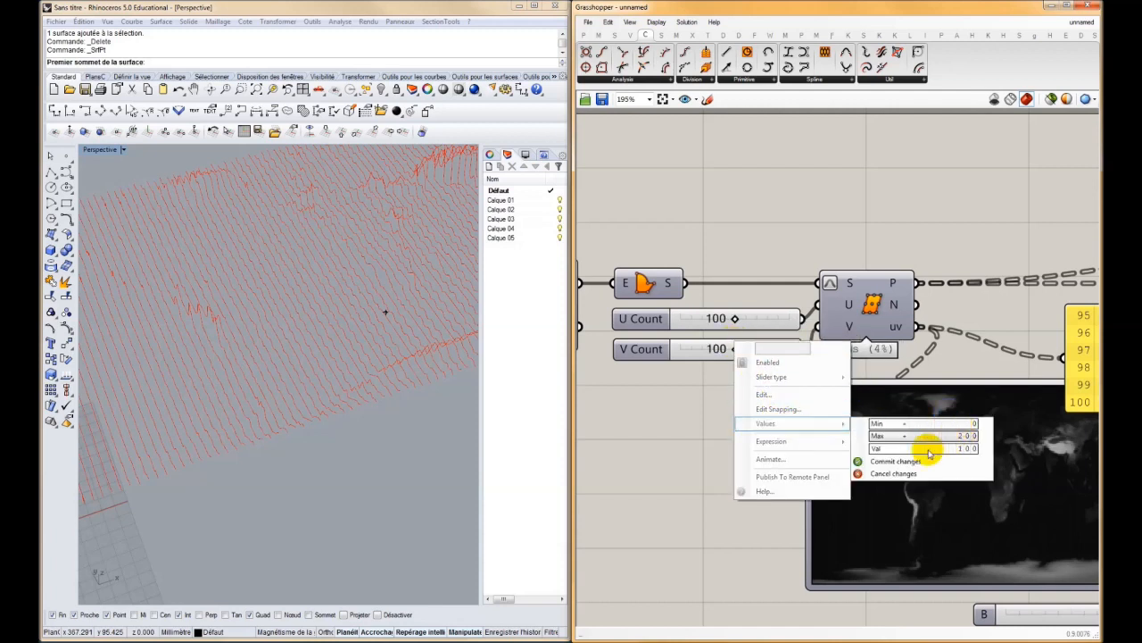
left_click(895, 461)
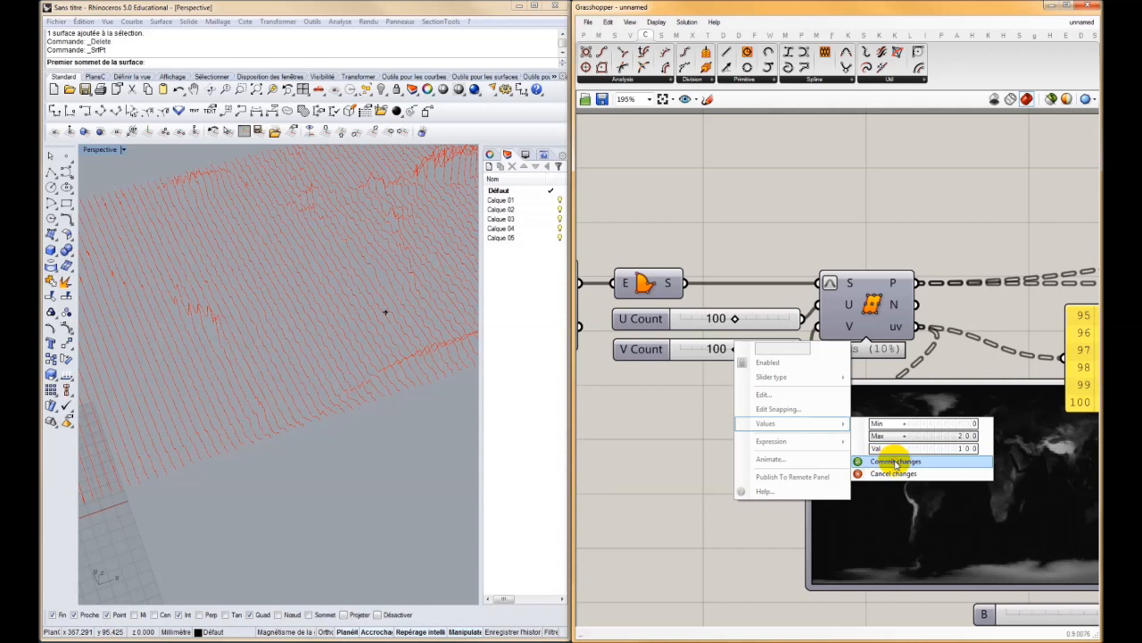
- Set both U Count and V Count to 200 to refine the surface divisions
double_click(716, 322)
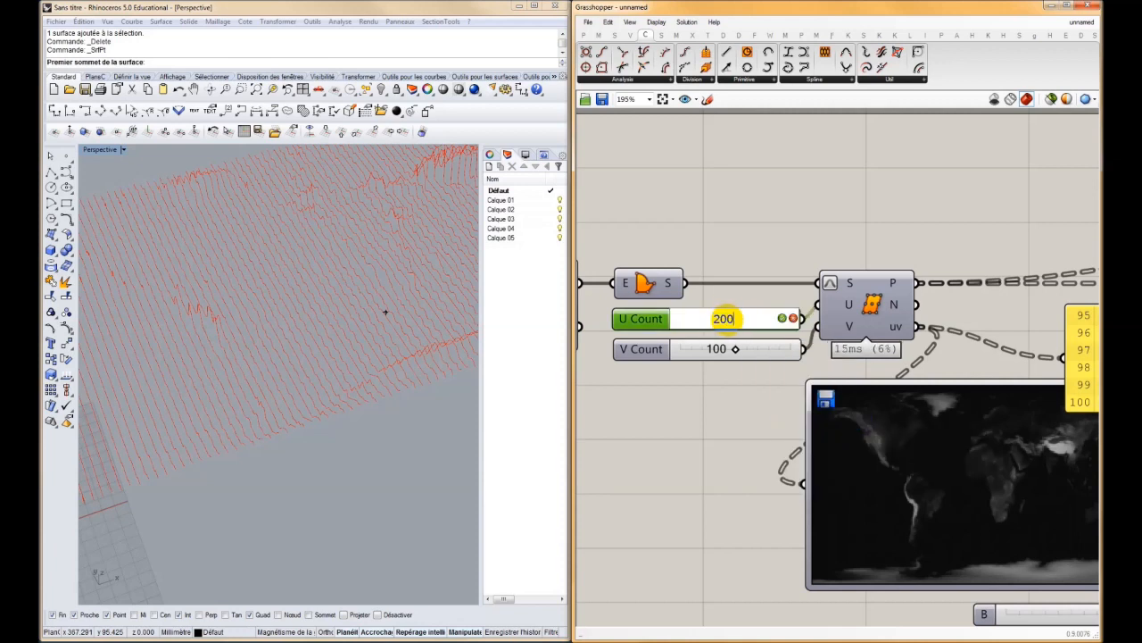
key("Return")
double_click(714, 350)
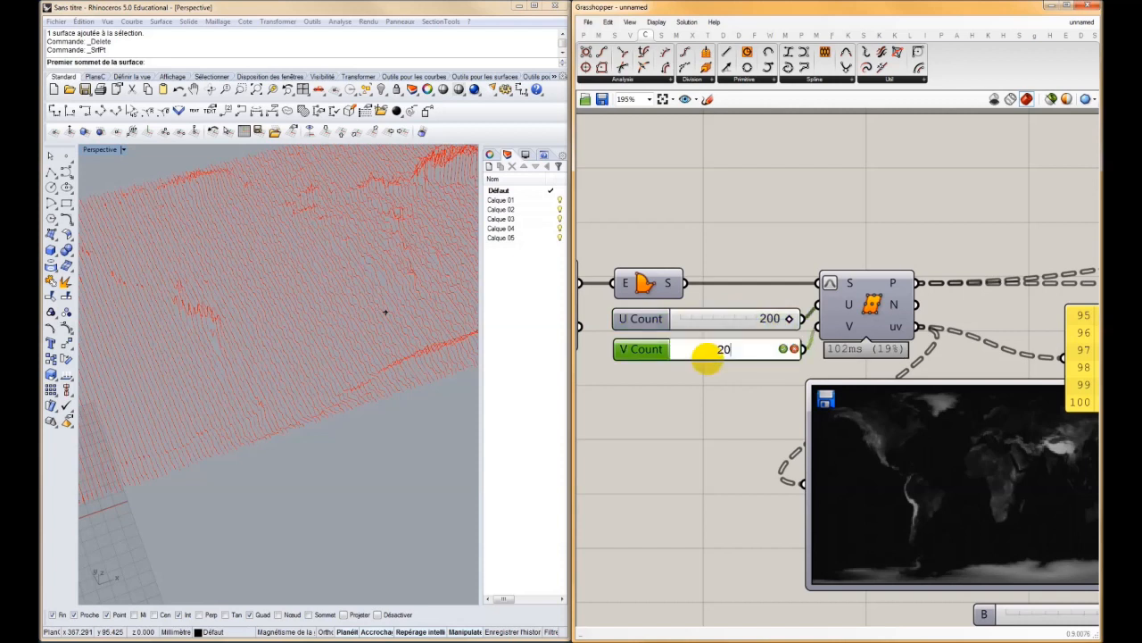
key("Return")
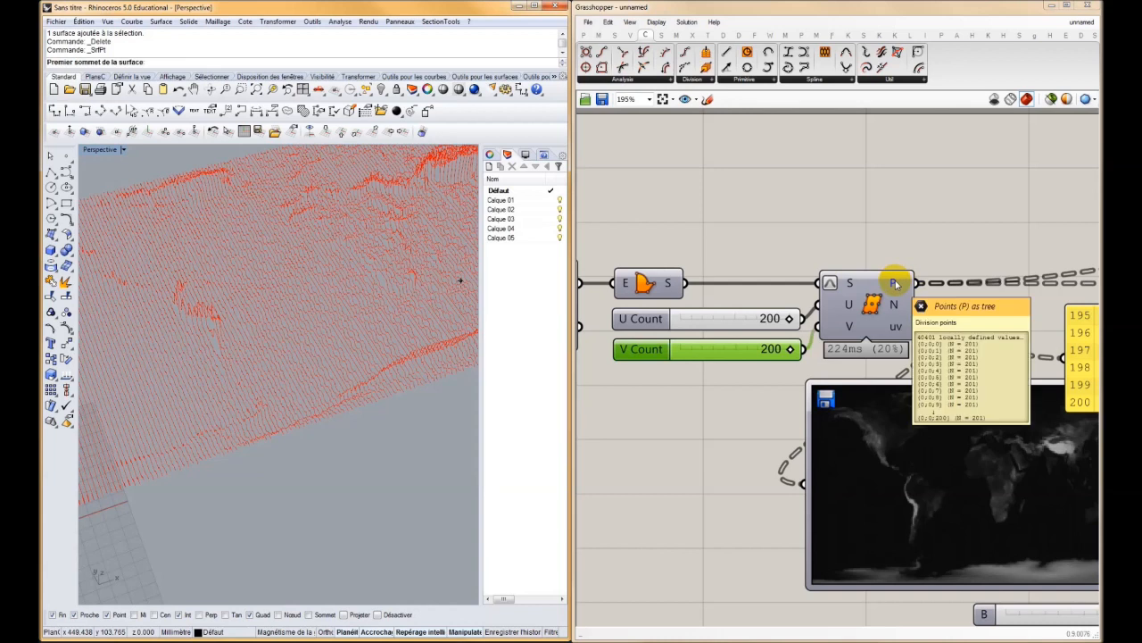
right_click_drag(253, 258, 290, 310)
- Reduce the height multiplier slider B to about 23.5
right_click_drag(927, 433, 767, 296)
right_click_drag(1080, 552, 936, 437)
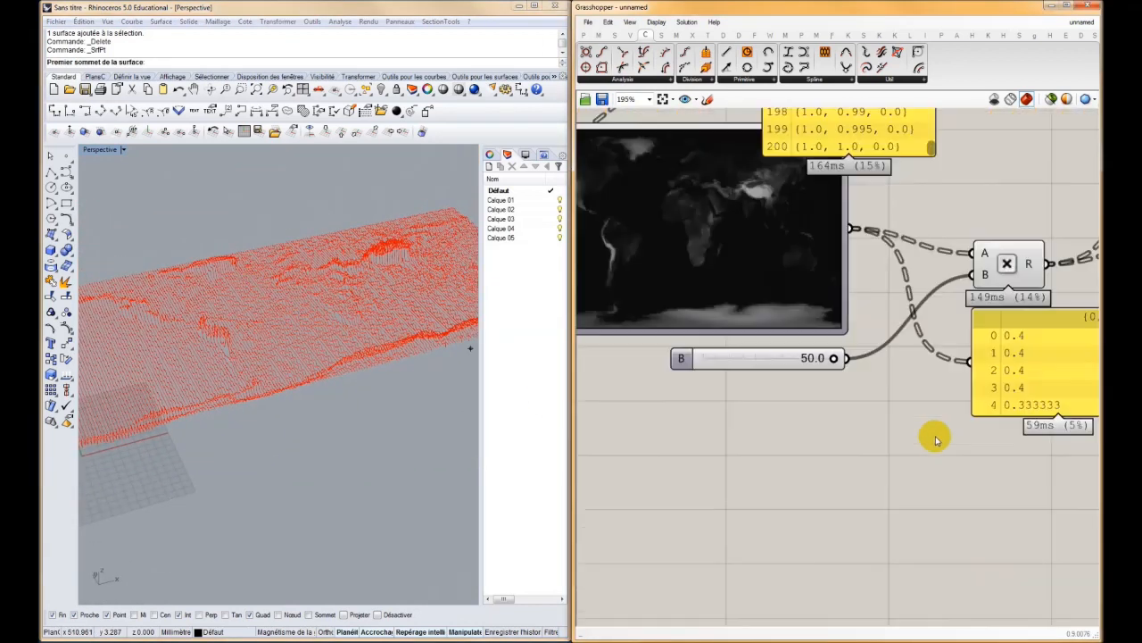
scroll(936, 436, "up", 1)
left_click_drag(808, 340, 731, 339)
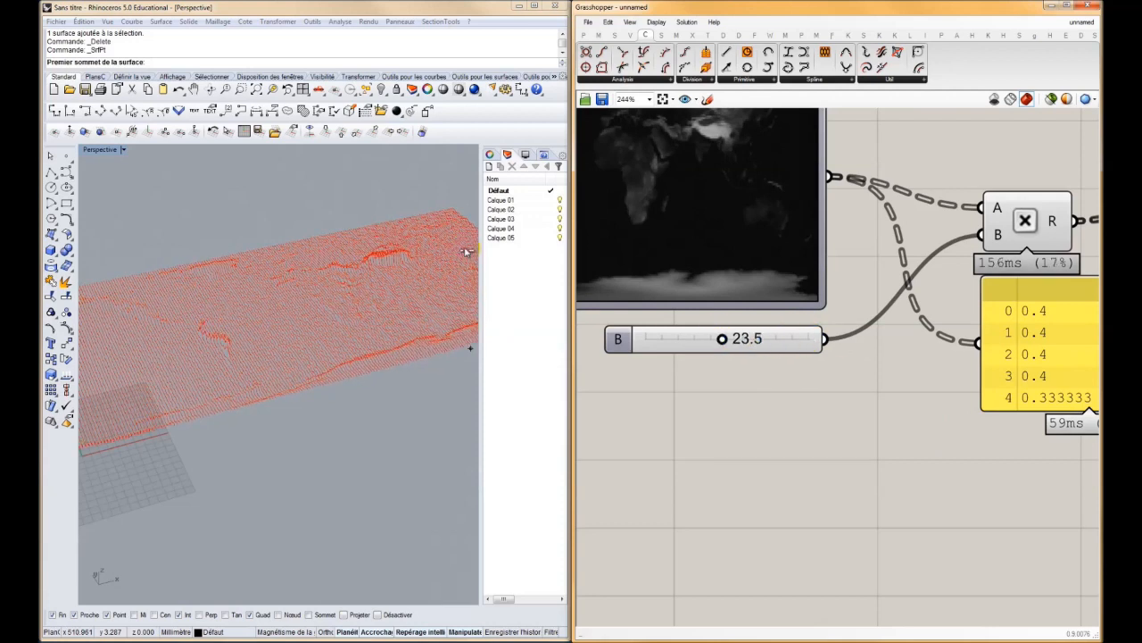
- Add a Loft component after the PolyLine component and connect the polylines to its curve input
mouse_move(373, 283)
right_mouse_down()
mouse_move(312, 312)
mouse_move(311, 268)
mouse_move(235, 255)
mouse_move(148, 190)
right_mouse_up()
left_click(807, 300)
right_click_drag(794, 318, 706, 333)
scroll(720, 332, "down", 4)
right_click_drag(1039, 319, 821, 362)
right_click_drag(875, 256, 826, 354)
scroll(821, 352, "up", 4)
left_click(805, 316)
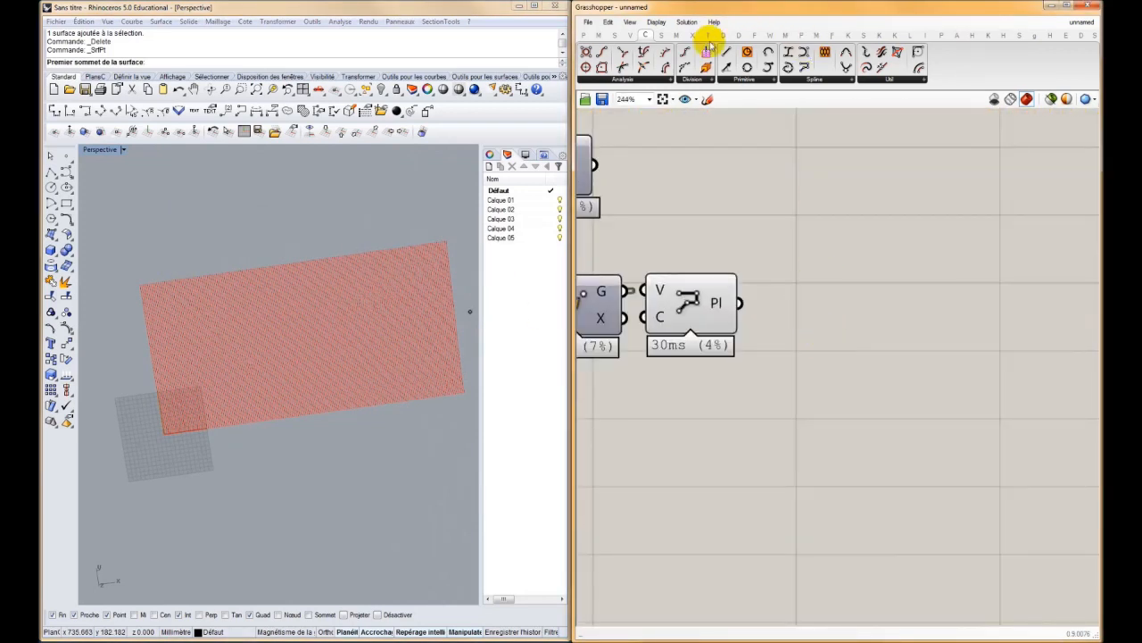
left_click(660, 34)
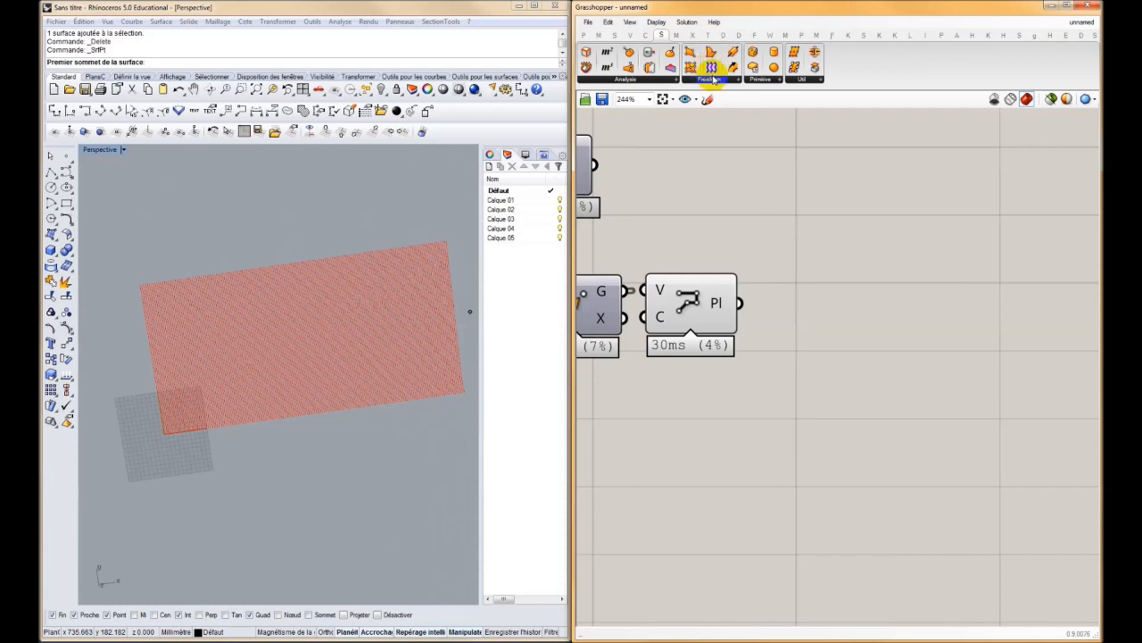
left_click_drag(711, 67, 853, 325)
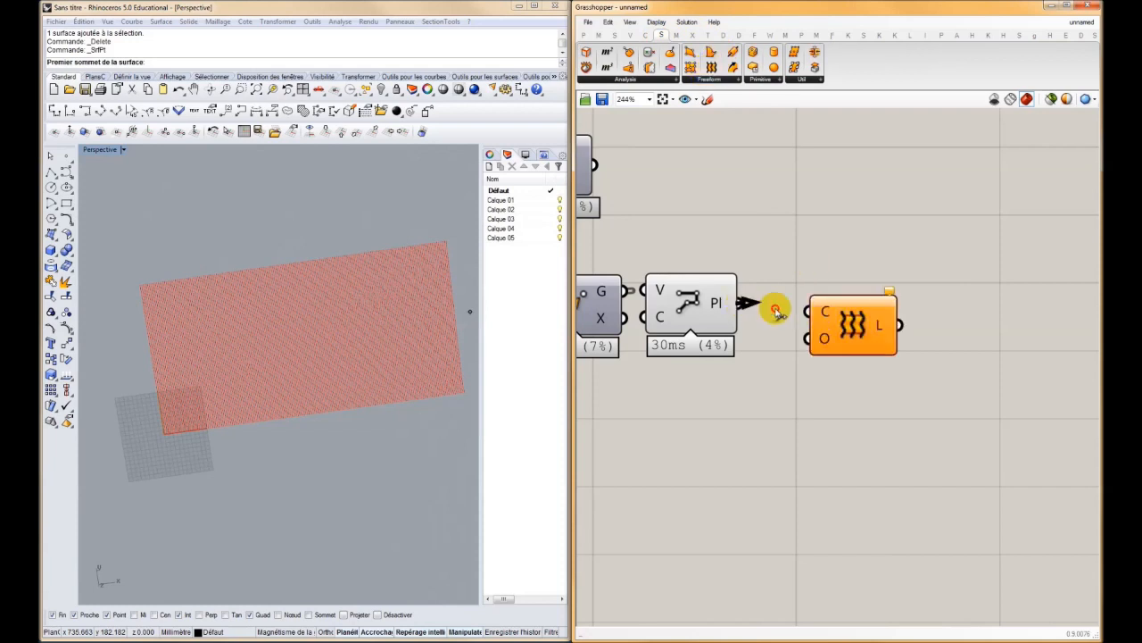
left_click_drag(743, 306, 806, 312)
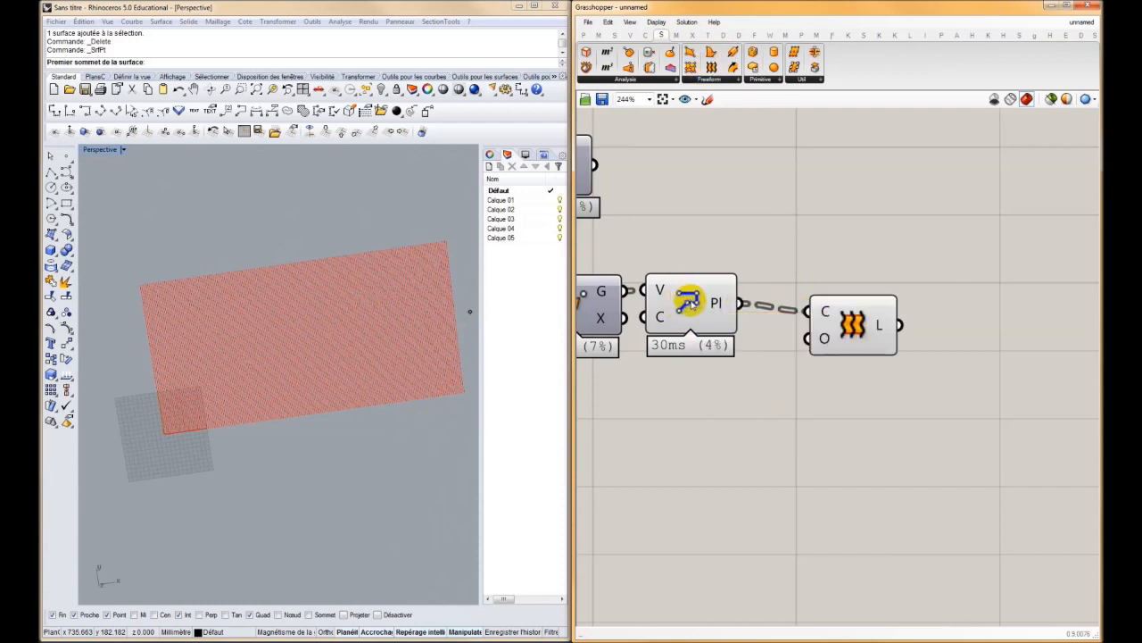
- Flatten the Loft component's curve input and examine the lofted terrain surface
right_click(824, 310)
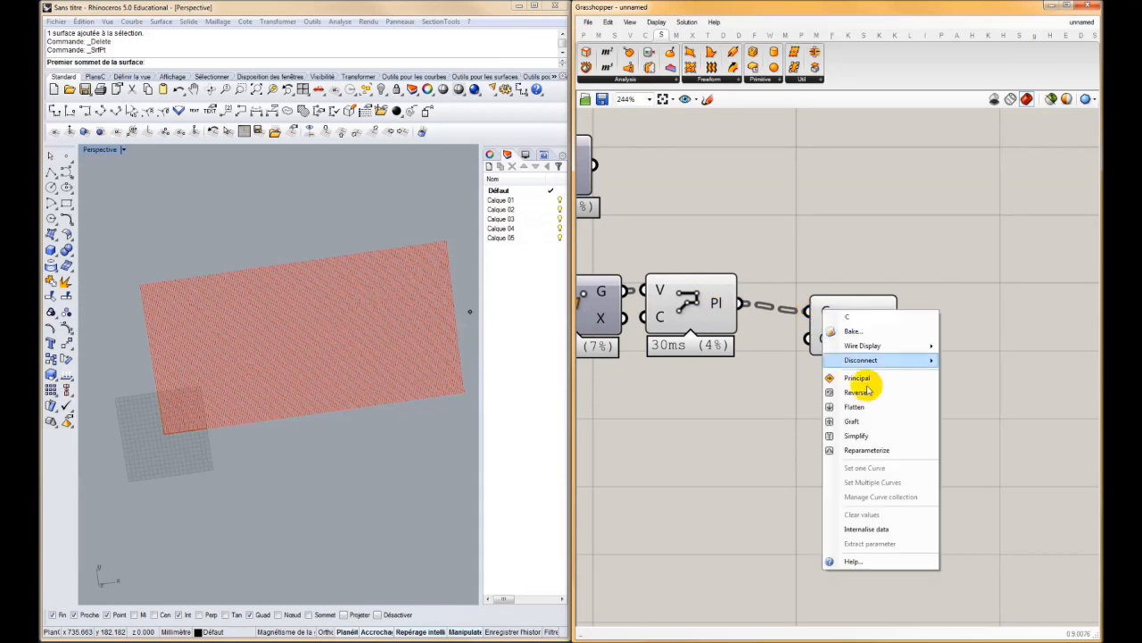
left_click(773, 347)
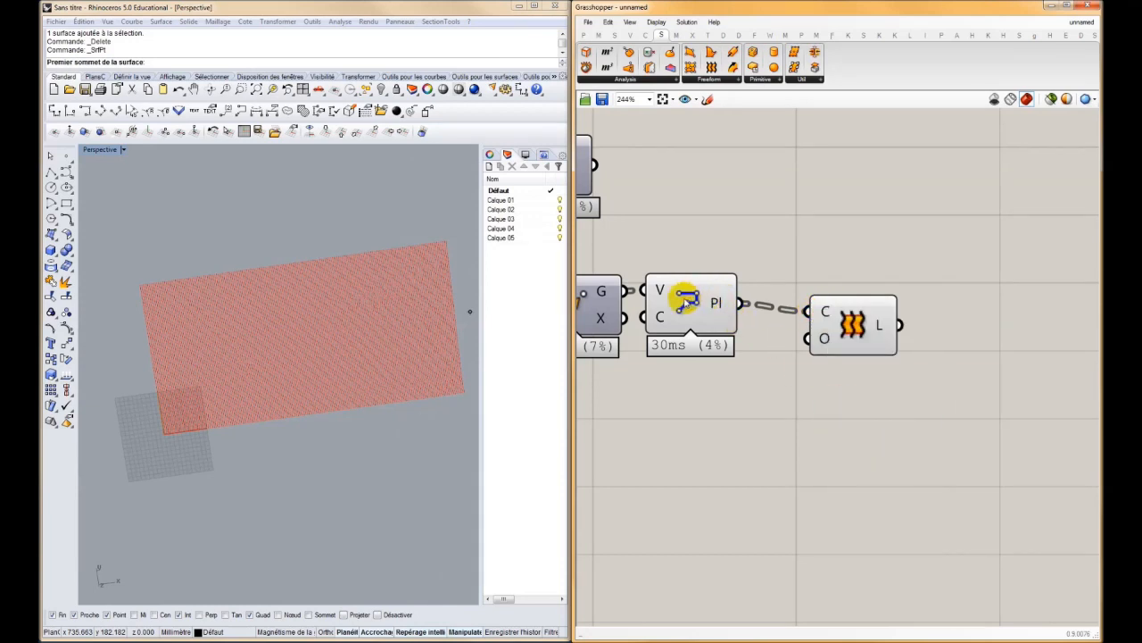
left_click(687, 301)
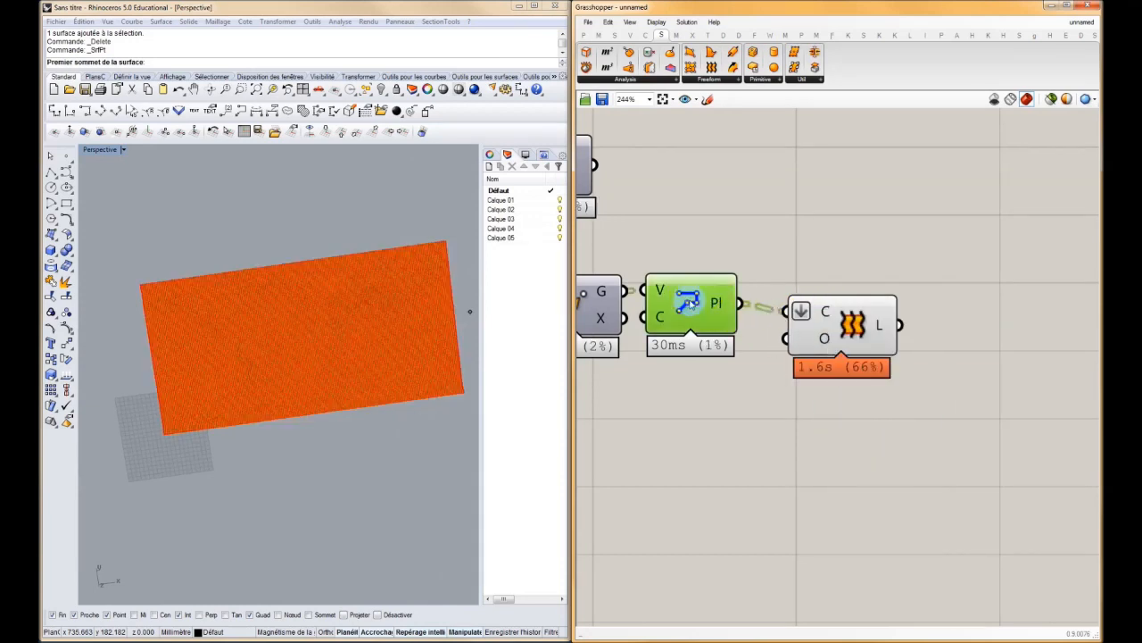
mouse_move(316, 388)
right_mouse_down()
mouse_move(319, 309)
mouse_move(258, 378)
mouse_move(326, 308)
mouse_move(242, 345)
mouse_move(462, 318)
mouse_move(232, 333)
mouse_move(345, 323)
mouse_move(324, 331)
mouse_move(340, 337)
mouse_move(347, 297)
right_mouse_up()
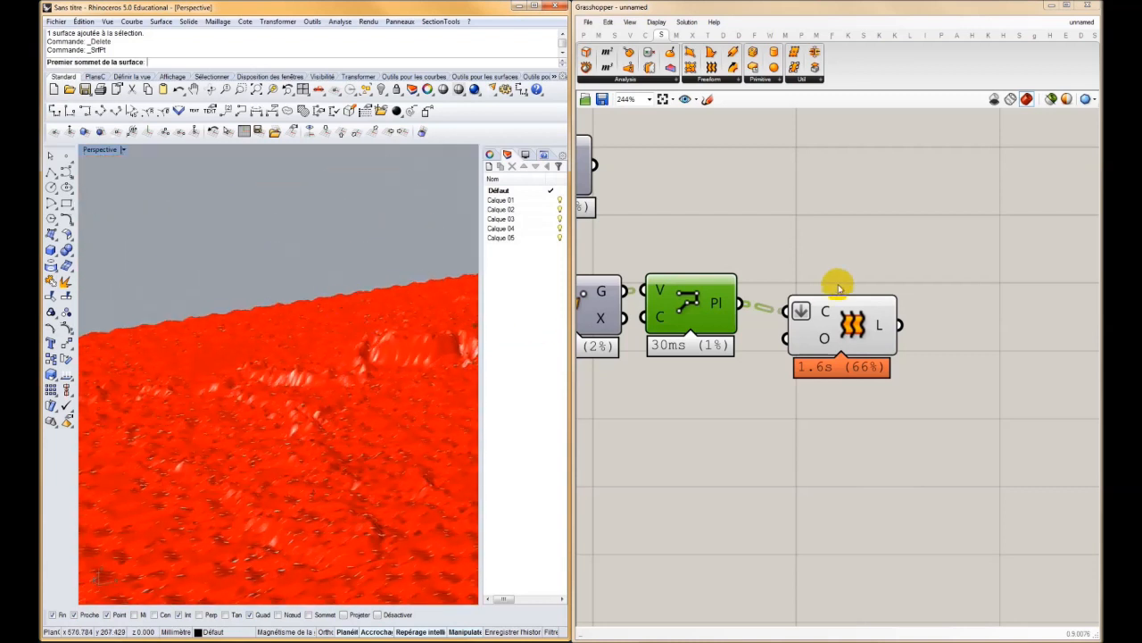
- Draw a large sphere in Rhino around the terrain, centred near the grid
scroll(839, 281, "down", 5)
right_click_drag(761, 286, 919, 295)
right_click_drag(215, 250, 256, 265)
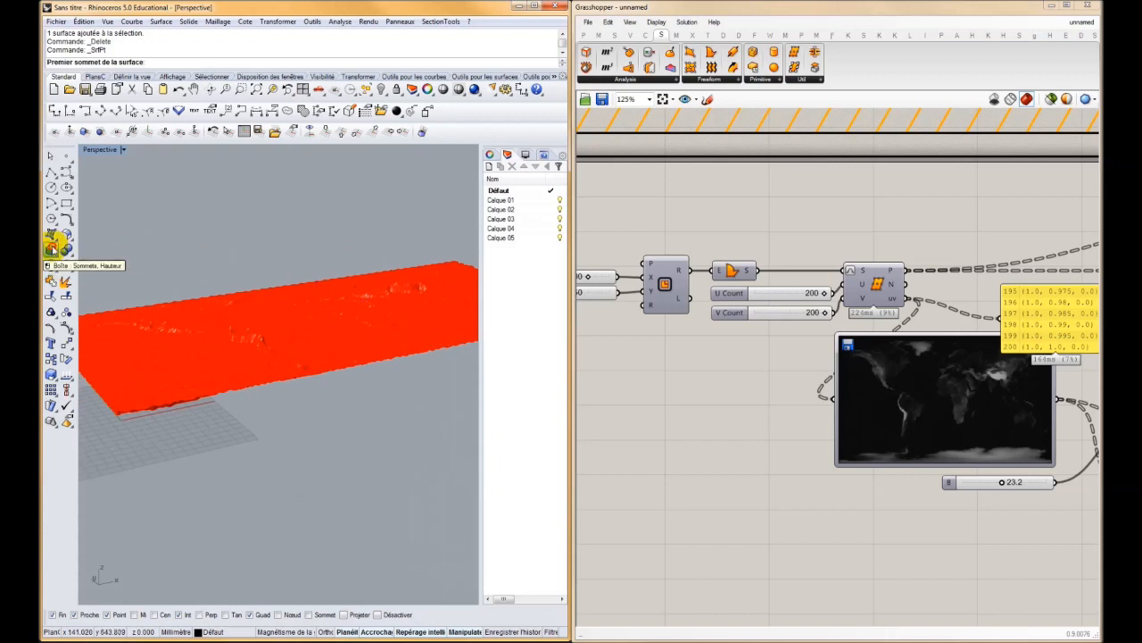
left_click(51, 248)
left_click(105, 256)
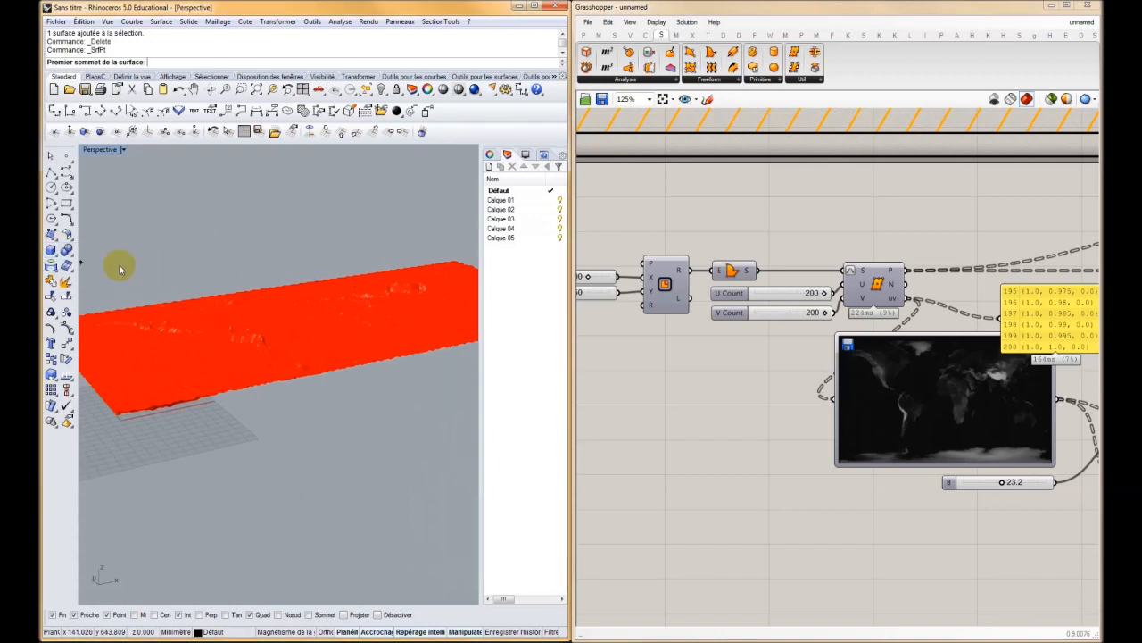
left_click(246, 418)
scroll(393, 421, "down", 3)
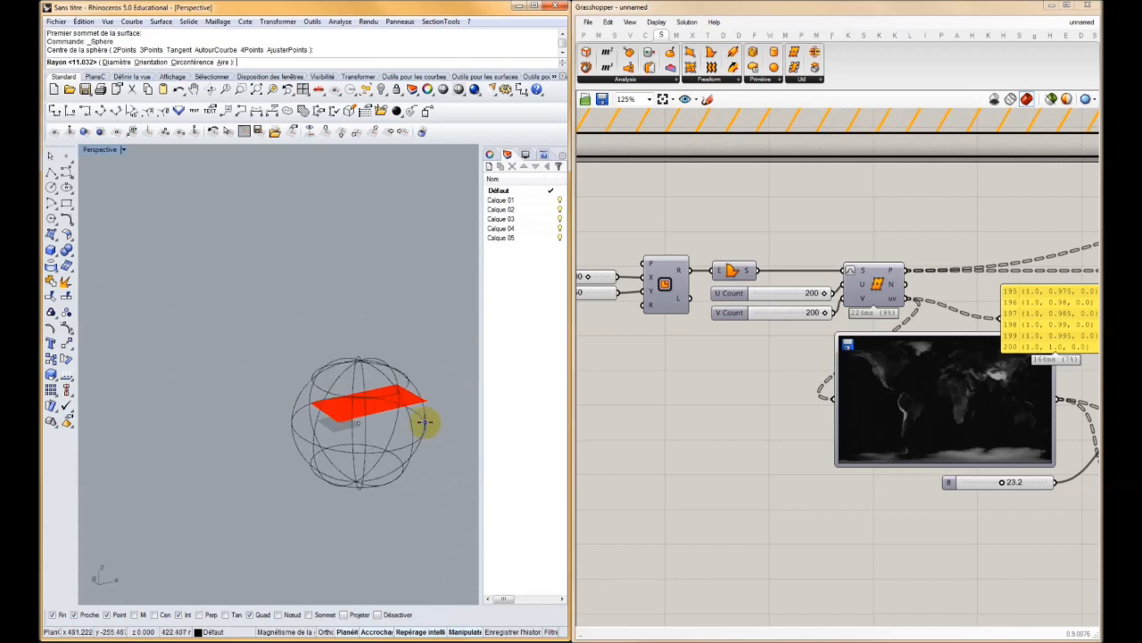
left_click(451, 403)
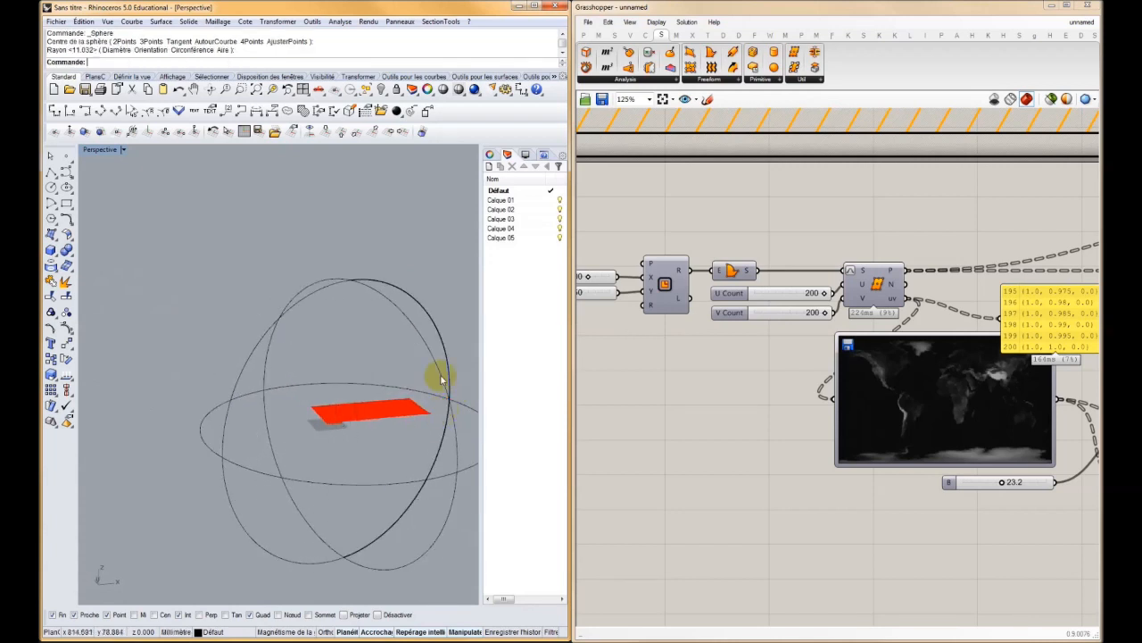
- Reference the Rhino sphere as the single surface of a Surface parameter placed below the rectangle component
left_click(441, 341)
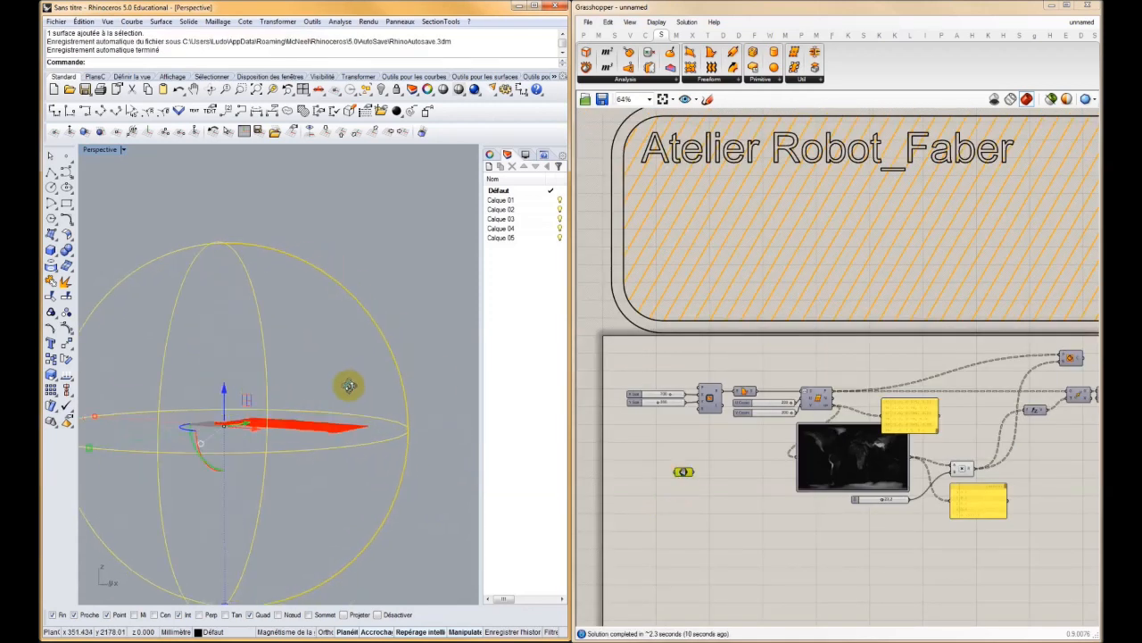
scroll(725, 459, "up", 5)
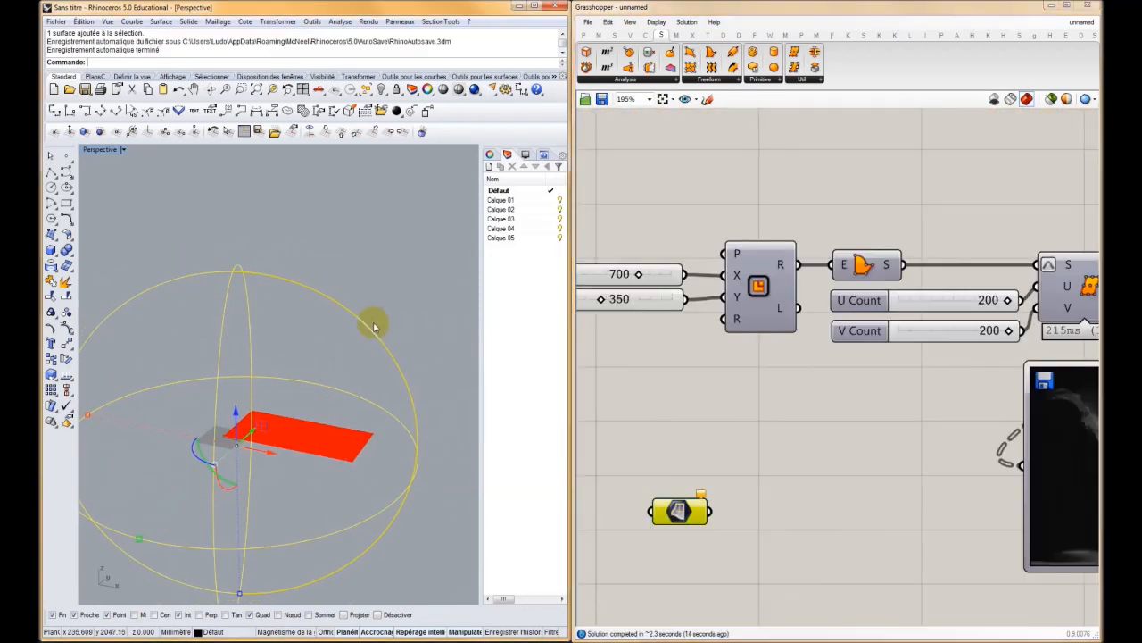
right_click(680, 511)
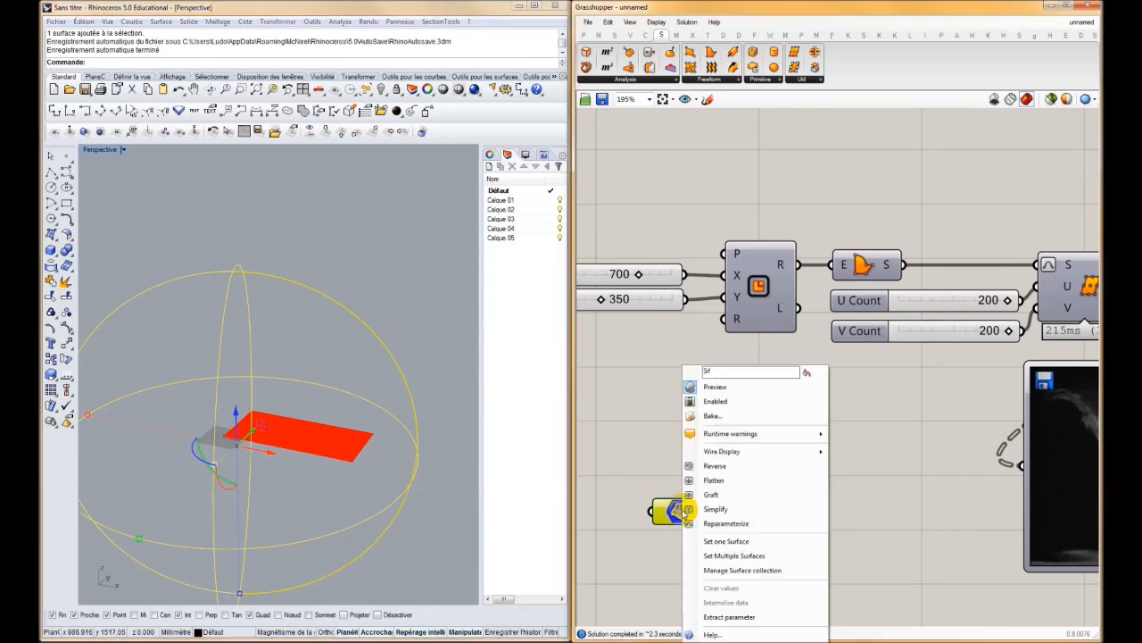
left_click(721, 541)
left_click(332, 281)
scroll(710, 388, "down", 3)
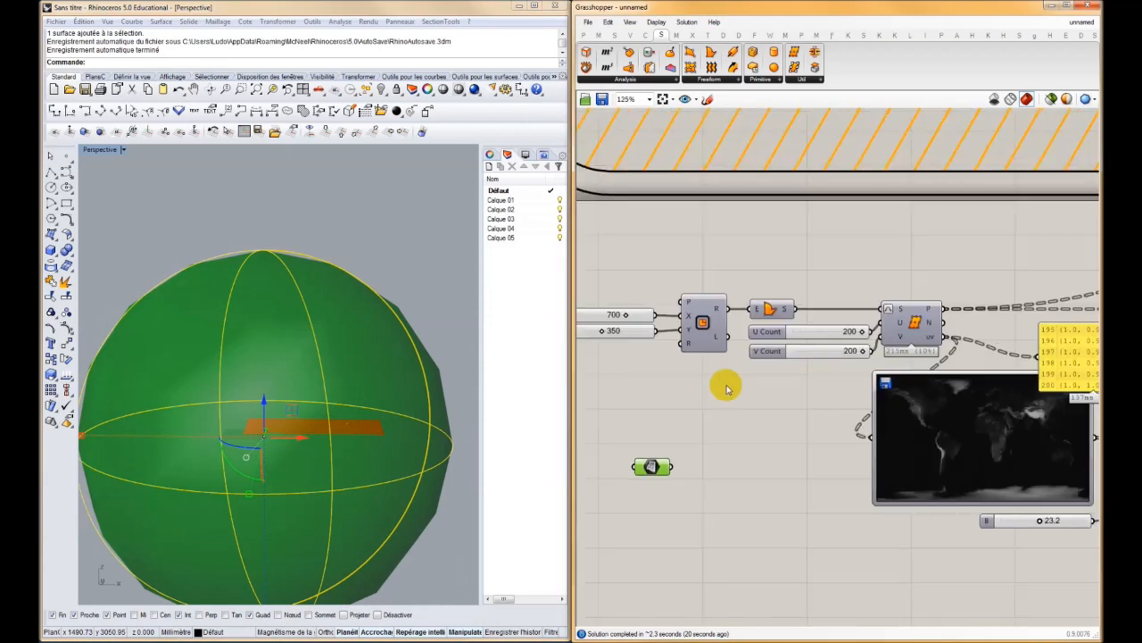
- Feed the sphere's Surface parameter into the Divide Surface component instead of the rectangle surface, and space out the Image Sampler and its slider
left_click_drag(883, 309, 676, 472)
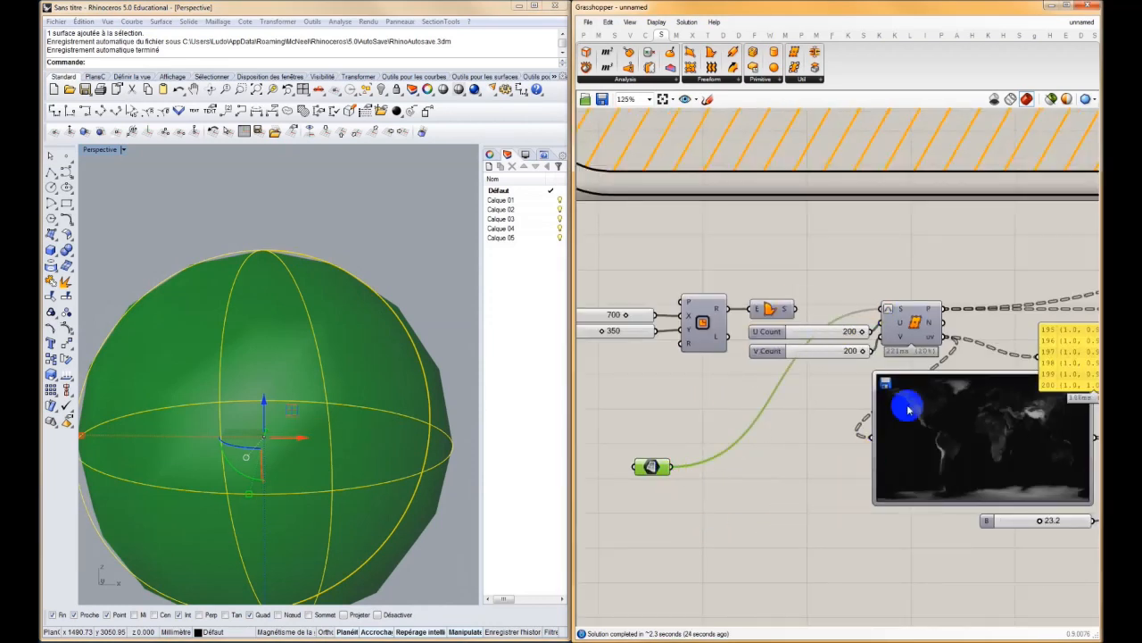
right_click_drag(908, 405, 876, 394)
scroll(876, 394, "down", 4)
left_click_drag(938, 308, 687, 464)
left_click_drag(792, 366, 990, 365)
left_click_drag(717, 453, 811, 462)
right_click_drag(763, 487, 1005, 483)
left_click_drag(795, 473, 886, 499)
left_click_drag(802, 437, 888, 450)
- Delete the two data panels reading the UV coordinates and the Image Sampler's output
left_click(848, 396)
key("Delete")
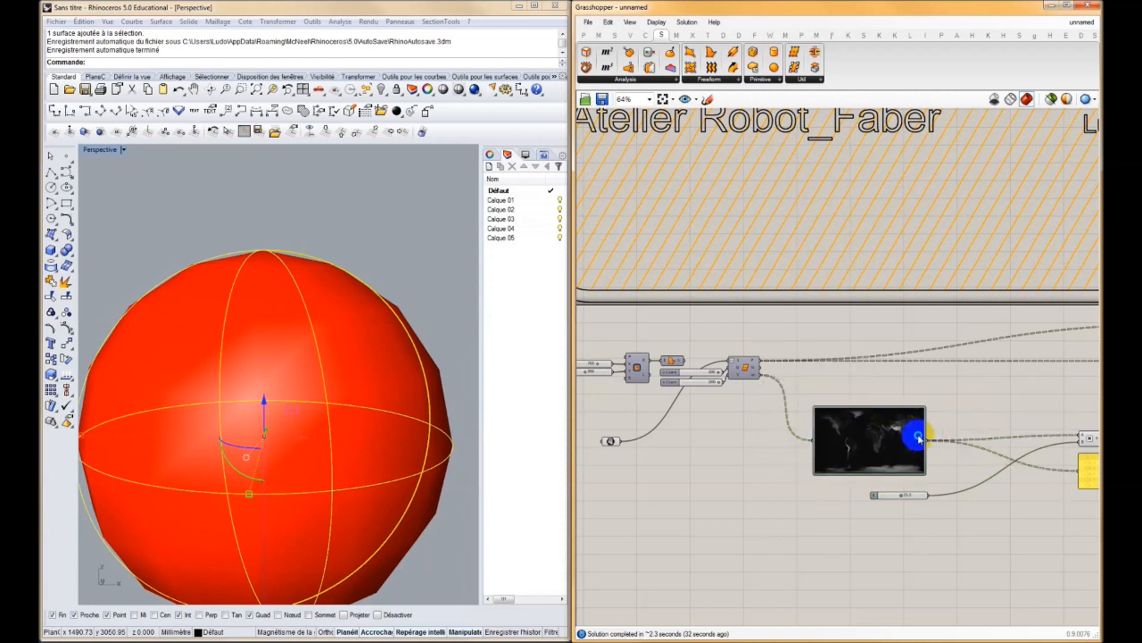
right_click_drag(919, 434, 688, 436)
left_click(878, 476)
key("Delete")
- Delete the Loft component and turn off the preview of the PolyLine component
scroll(1031, 371, "up", 3)
right_click_drag(1031, 371, 815, 388)
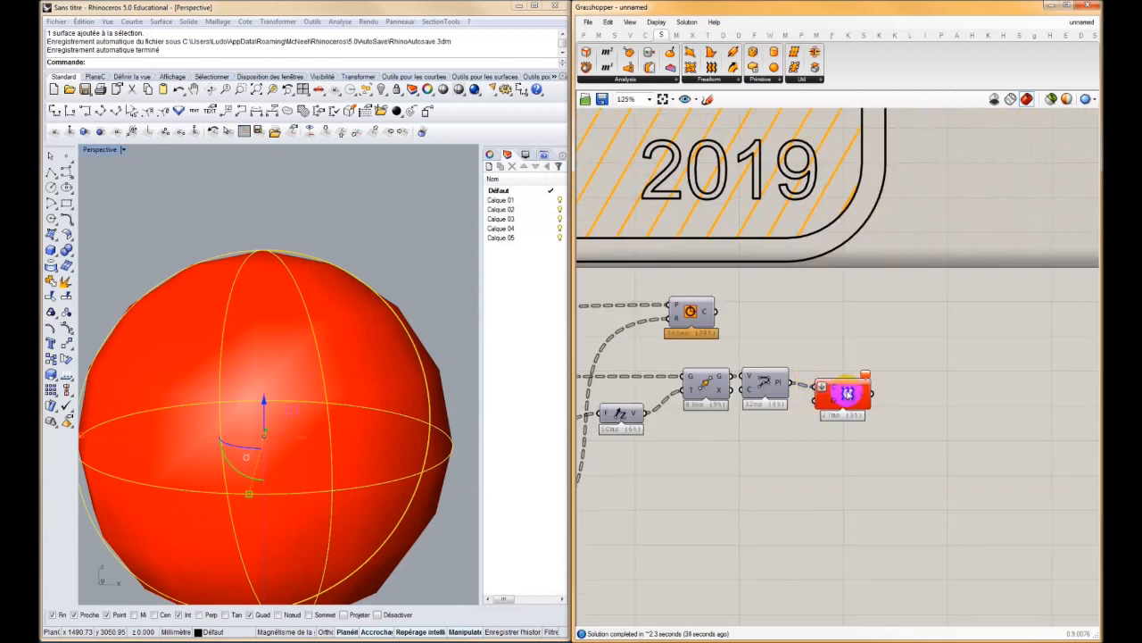
key("Delete")
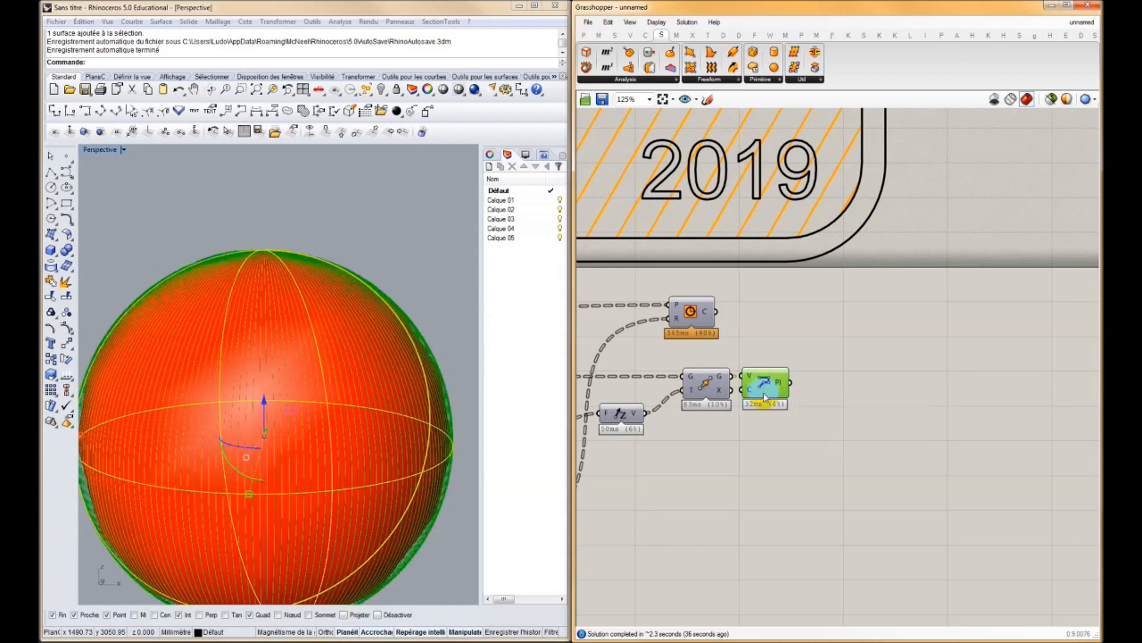
key("ctrl+q")
- Examine the Image Sampler's wiring from Divide Surface and the sphere in the Rhino perspective view
right_click_drag(609, 451, 889, 385)
right_click_drag(695, 408, 830, 405)
right_click_drag(830, 404, 861, 404)
scroll(861, 404, "down", 2)
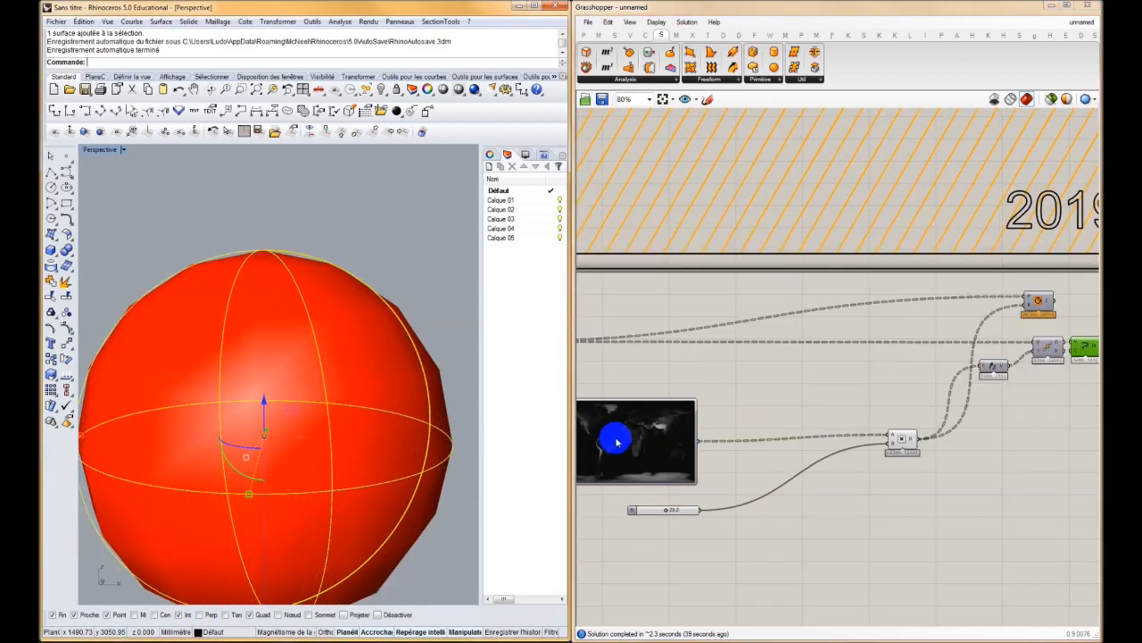
right_click_drag(616, 438, 801, 439)
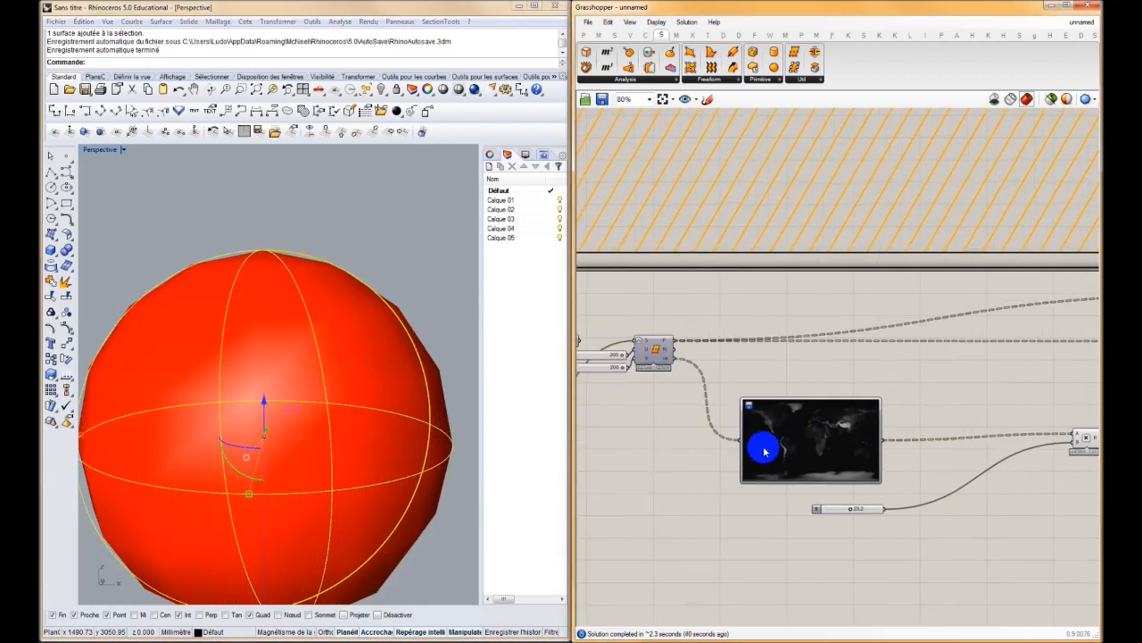
left_click(311, 339)
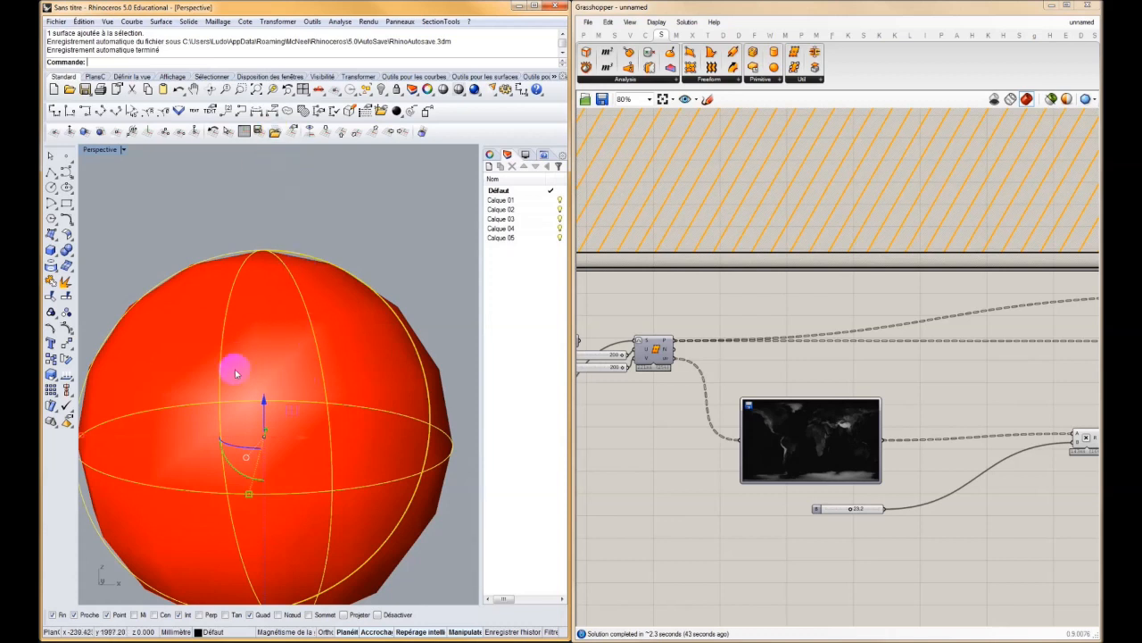
left_click(291, 336)
scroll(335, 326, "down", 4)
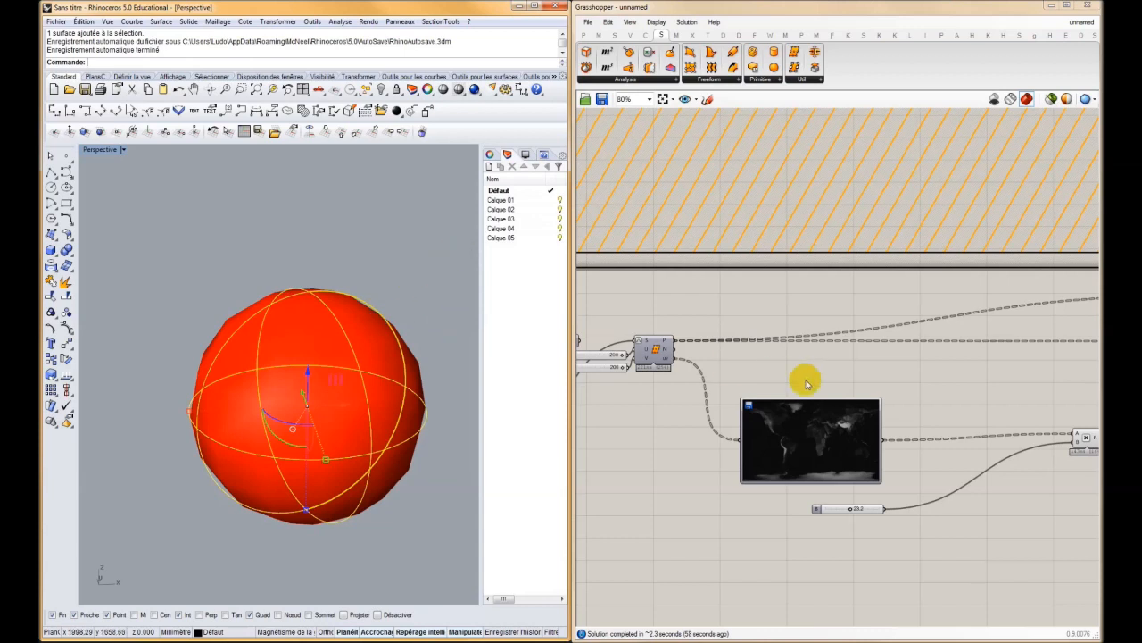
- Move the Image Sampler, its 23.2 slider and the brightness Multiplication component lower to free space beneath the Divide Surface wires
left_click(699, 446)
left_click_drag(698, 446, 708, 459)
left_click_drag(991, 442, 986, 475)
left_click_drag(750, 513, 749, 521)
left_click_drag(740, 477, 750, 495)
right_click_drag(688, 420, 792, 420)
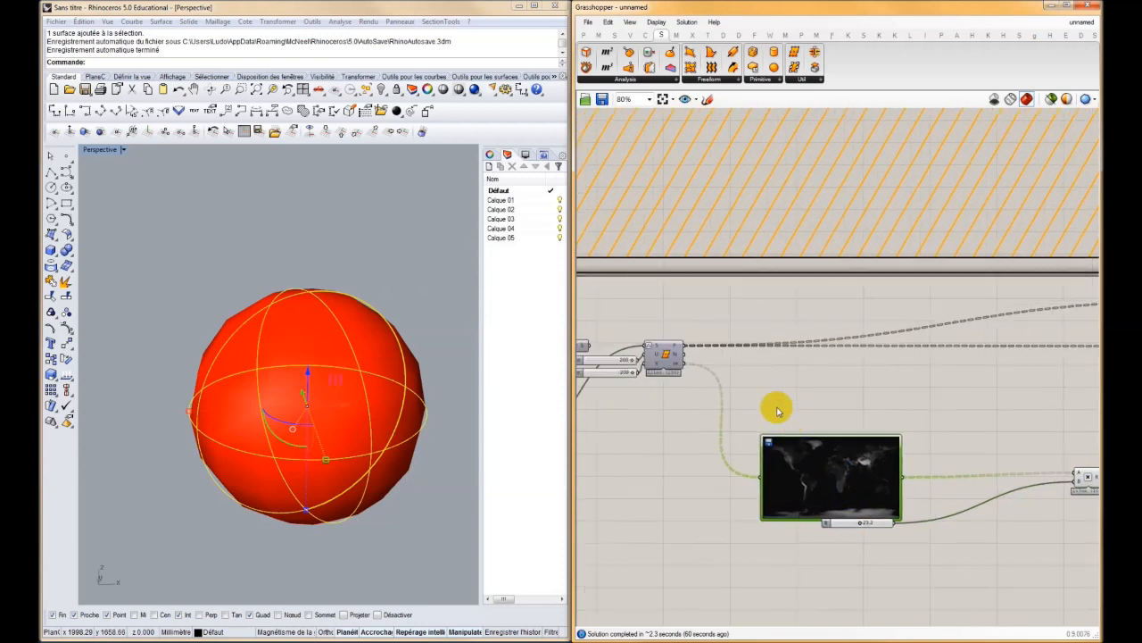
- Add an Area component beside the Surface parameter and connect the sphere to its geometry input
scroll(741, 366, "up", 3)
left_click(773, 321)
right_click_drag(773, 321, 866, 311)
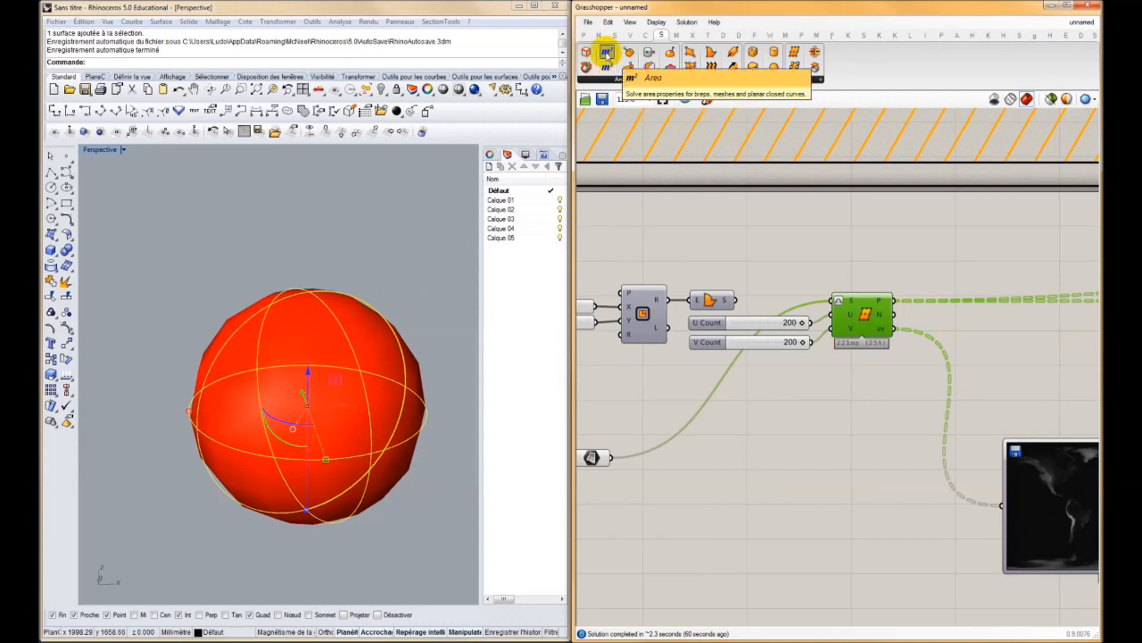
left_click_drag(705, 513, 690, 478)
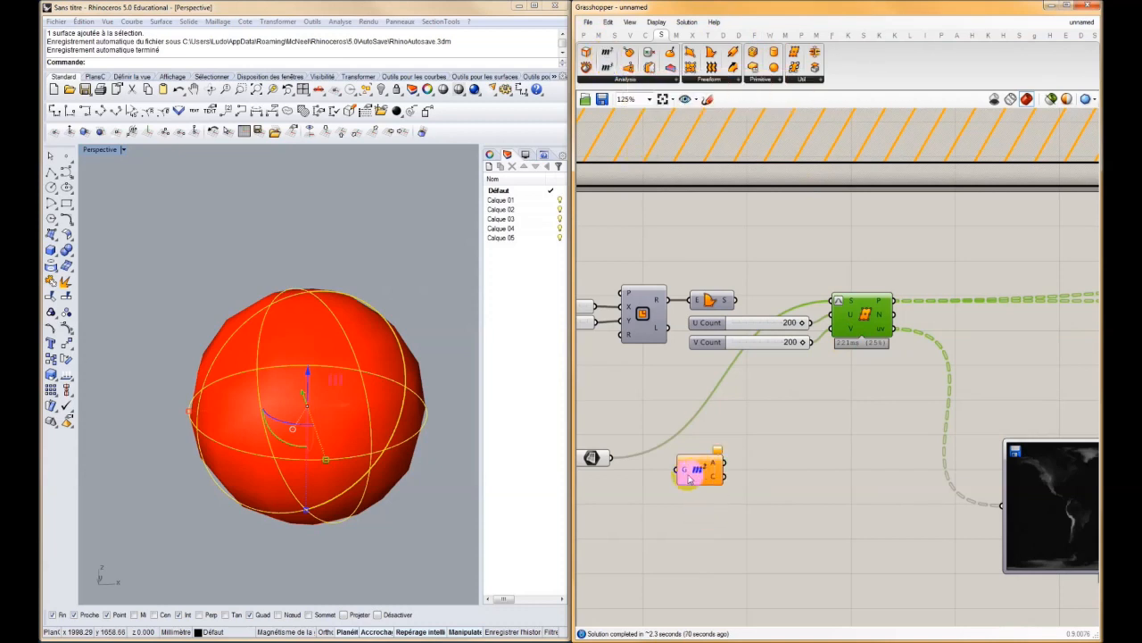
left_click_drag(612, 461, 665, 472)
left_click(706, 467)
left_click(727, 441)
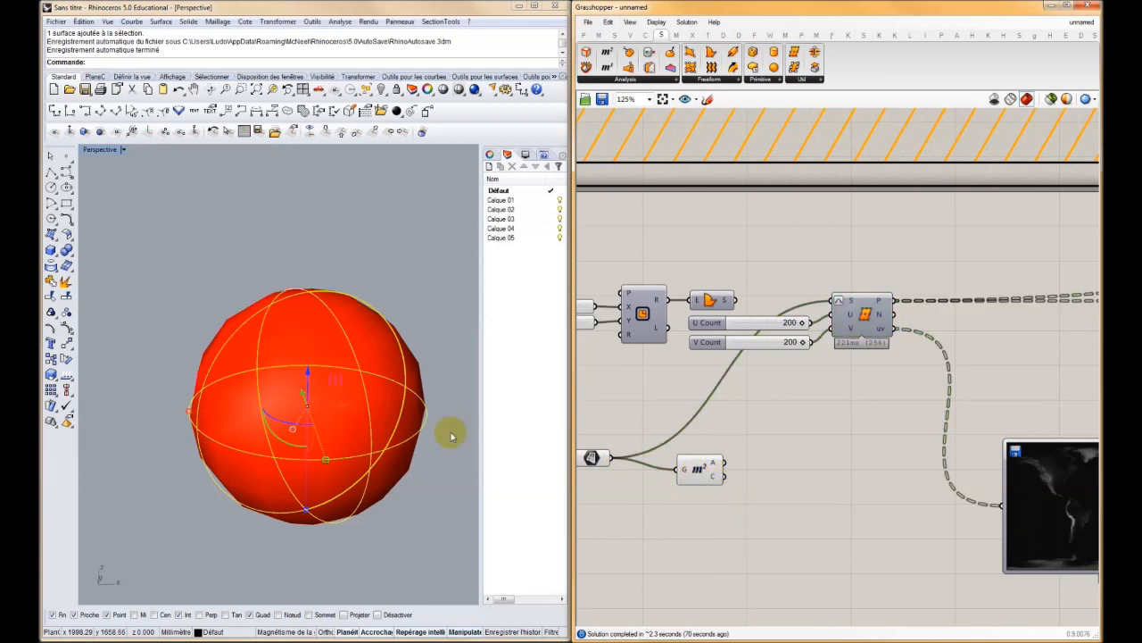
- Turn off the Surface parameter's preview and examine the area centroid at the centre of the sphere
right_click_drag(410, 366, 425, 253)
left_click(424, 252)
left_click(701, 468)
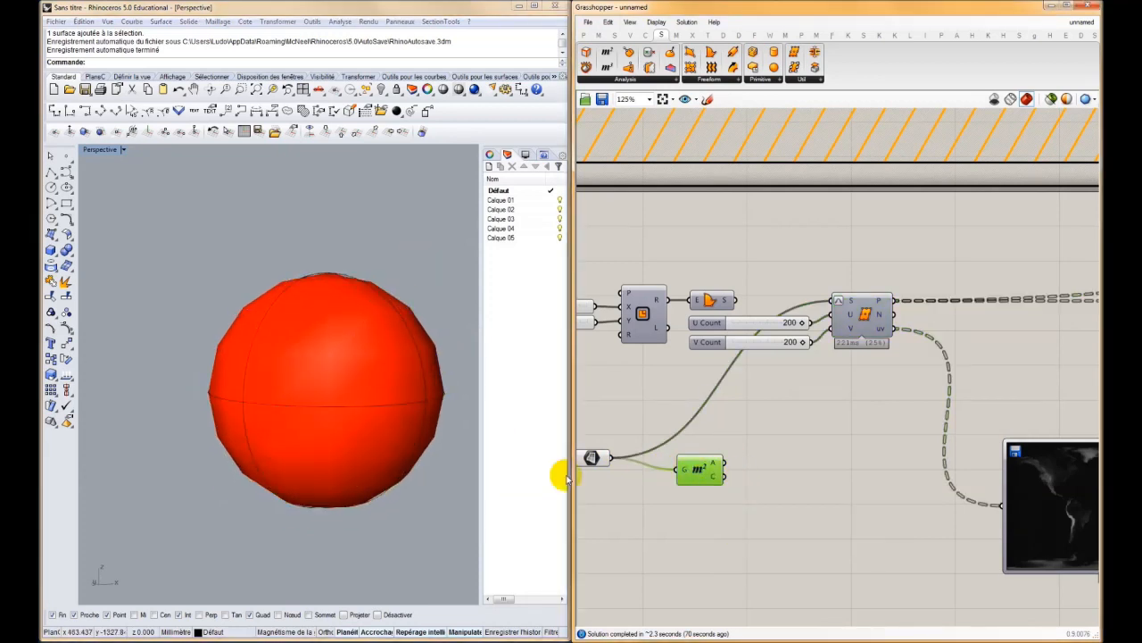
left_click(593, 457)
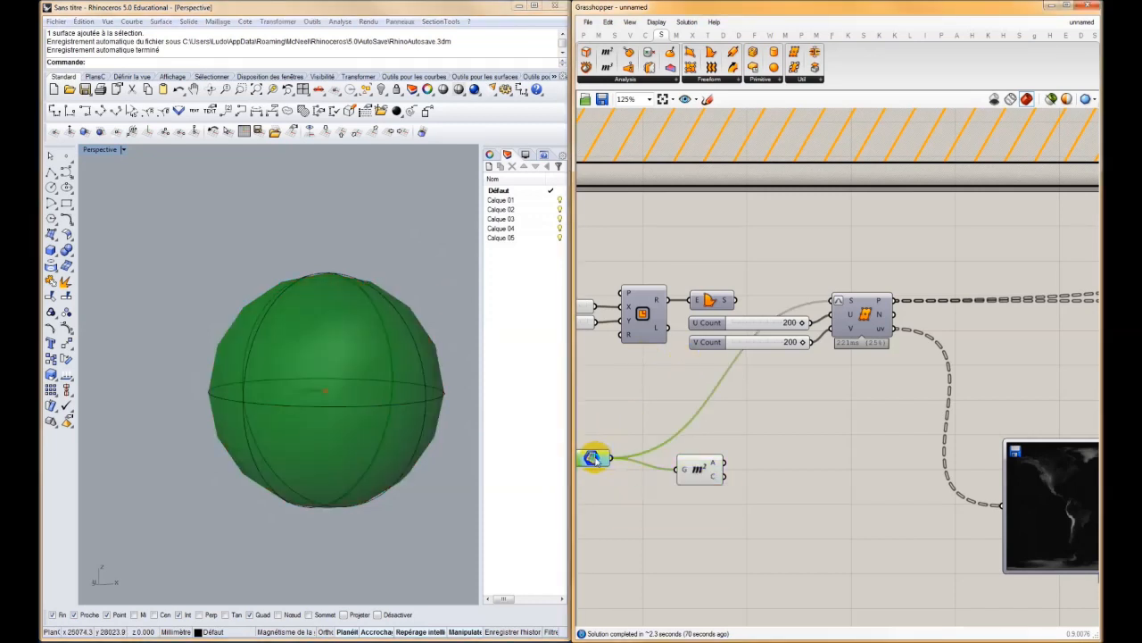
right_click(591, 458)
left_click(639, 404)
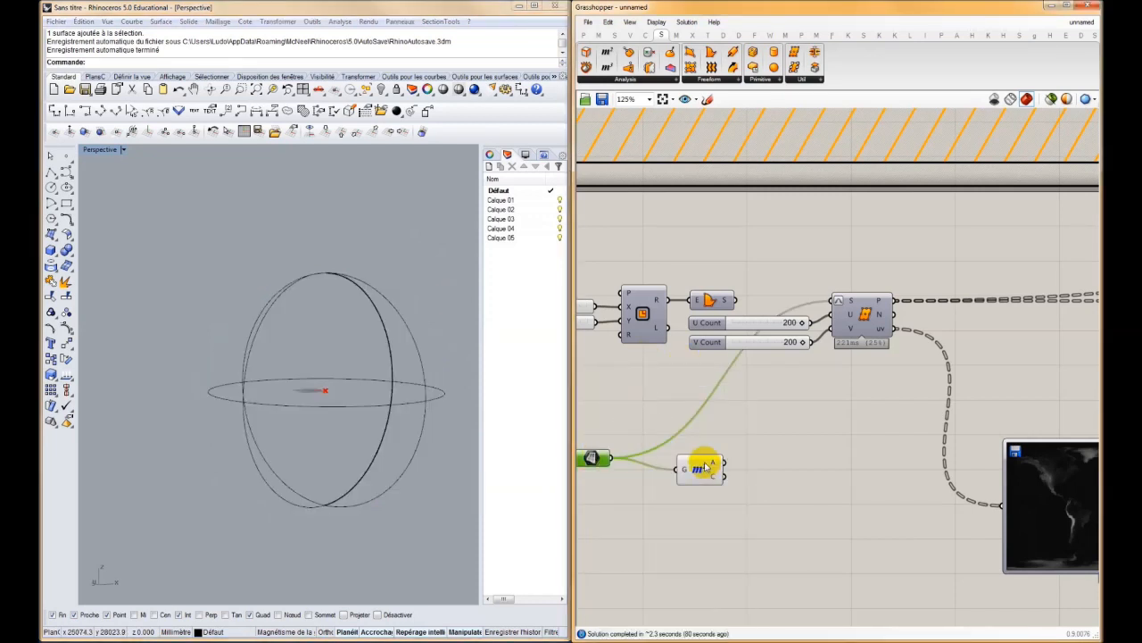
left_click(347, 388)
right_click_drag(324, 399, 345, 470)
- Add a Vector 2Pt component running from the Area centroid as point A to the Divide Surface points as point B
right_click_drag(763, 443, 719, 459)
left_click_drag(685, 489, 968, 413)
right_click_drag(969, 414, 821, 398)
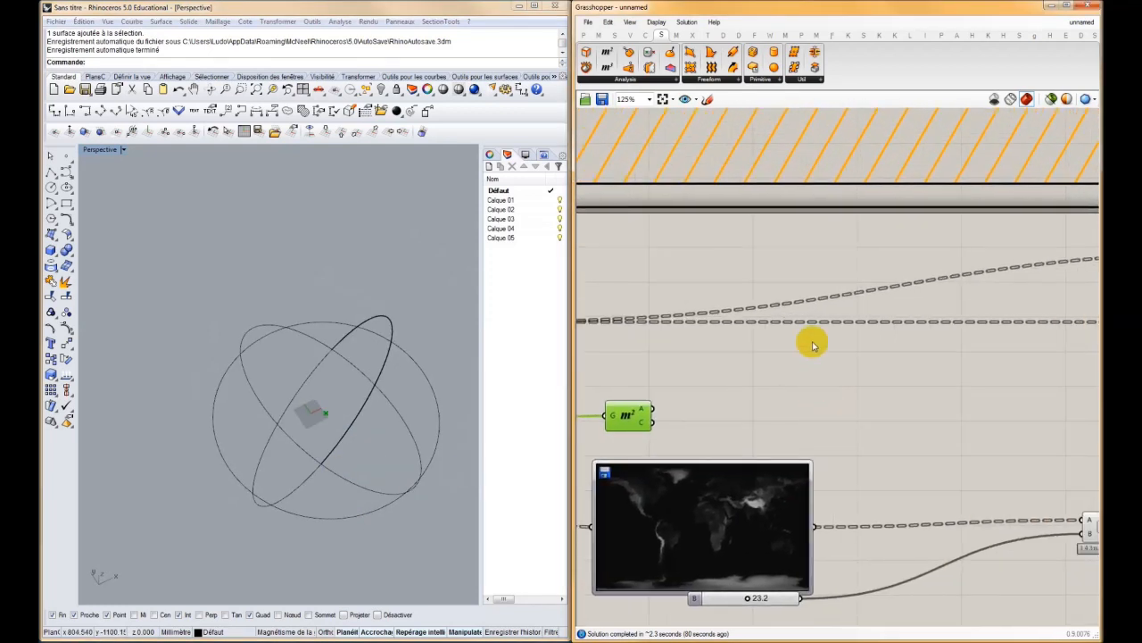
left_click(630, 36)
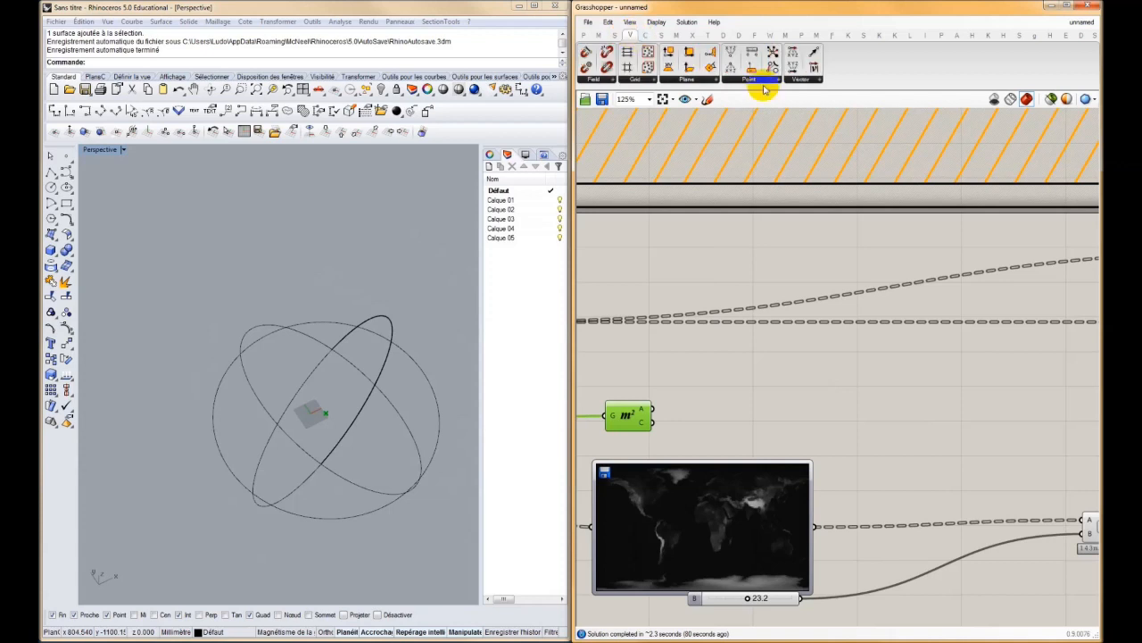
left_click(809, 79)
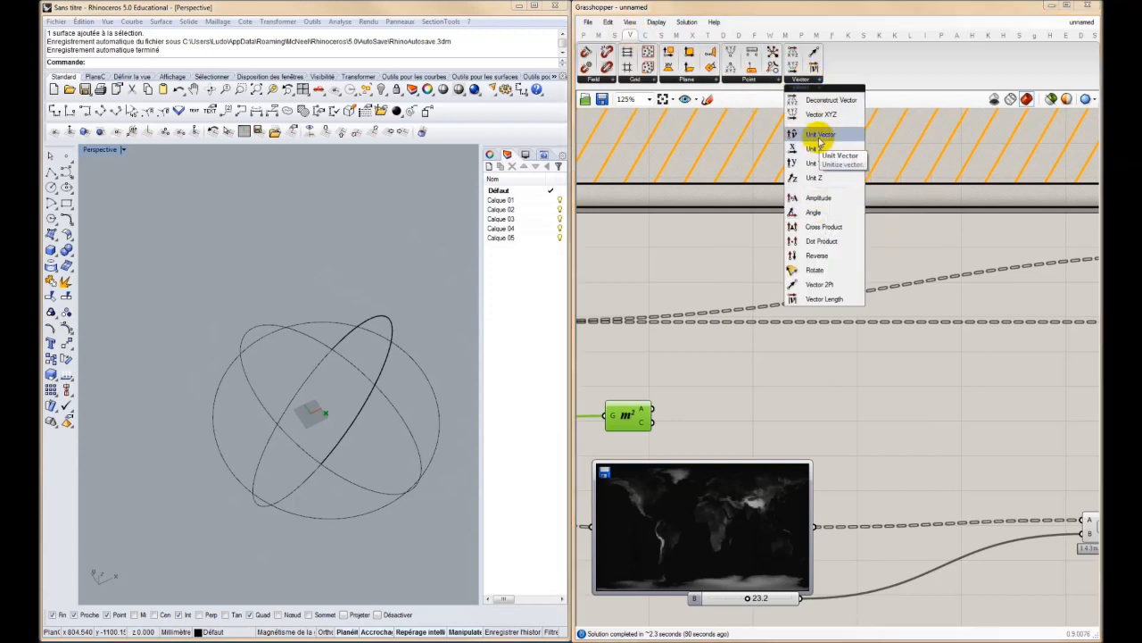
left_click_drag(819, 284, 846, 391)
left_click_drag(654, 421, 825, 380)
left_click_drag(641, 416, 695, 384)
left_click_drag(825, 393, 604, 326)
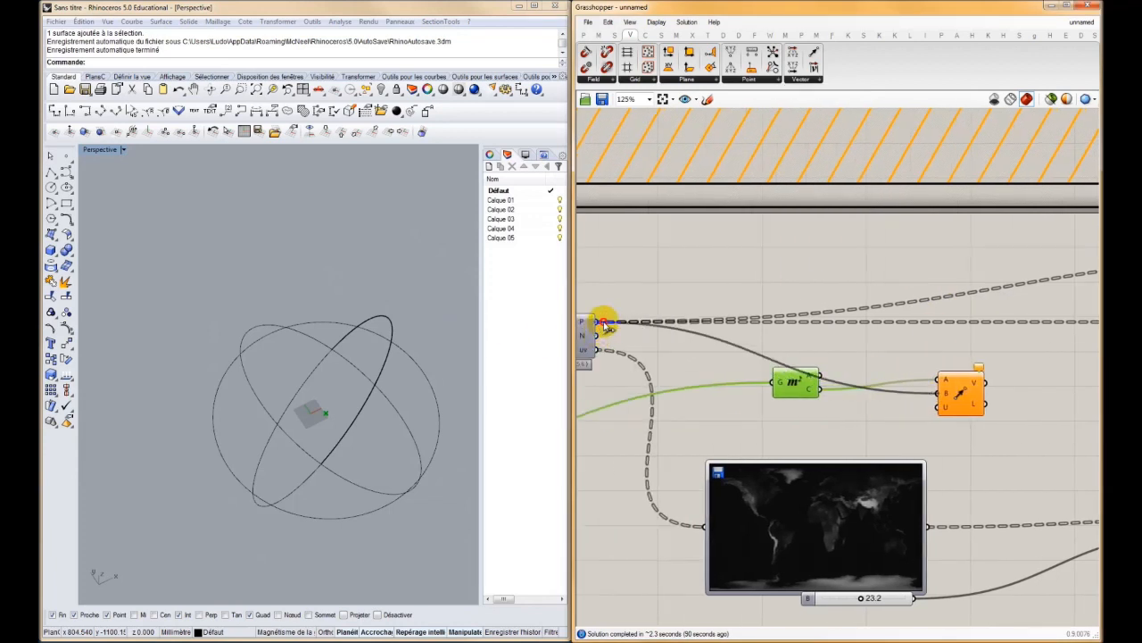
left_click(959, 393)
left_click(312, 416)
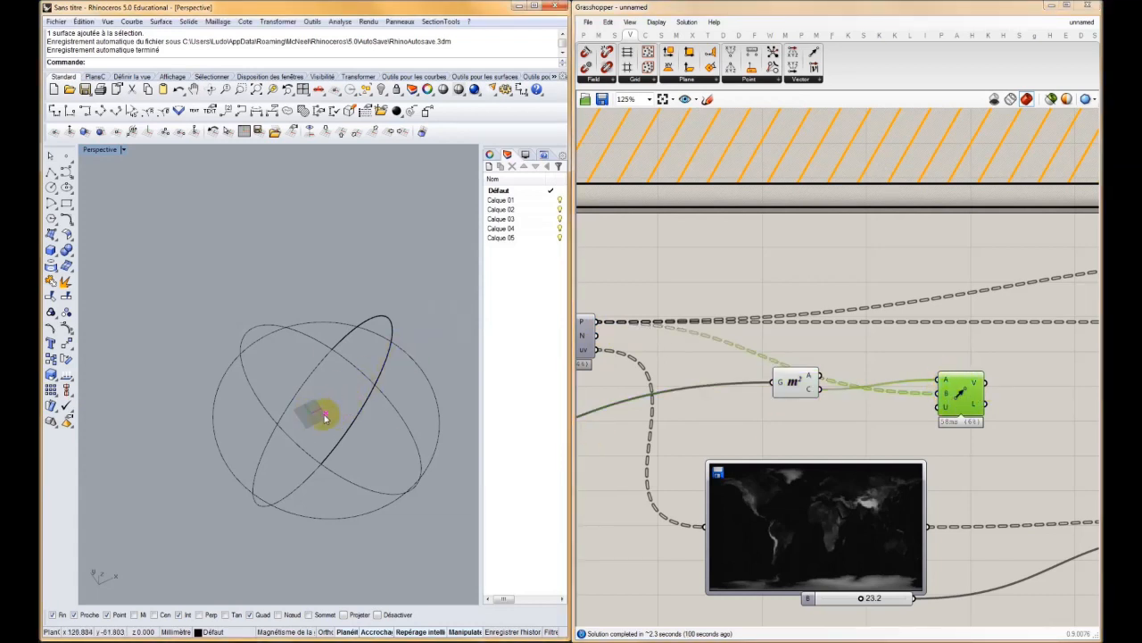
- Reposition the Vector 2Pt and brightness Multiplication components to leave room before the Move component
right_click_drag(811, 367, 582, 359)
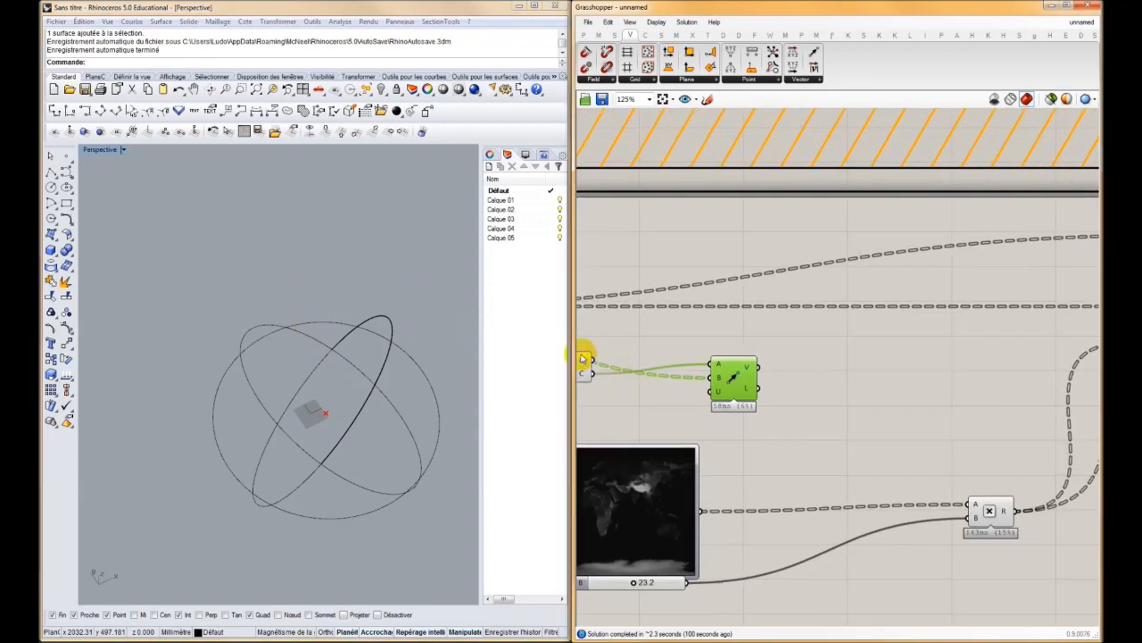
left_click_drag(735, 378, 842, 384)
right_click_drag(930, 379, 797, 355)
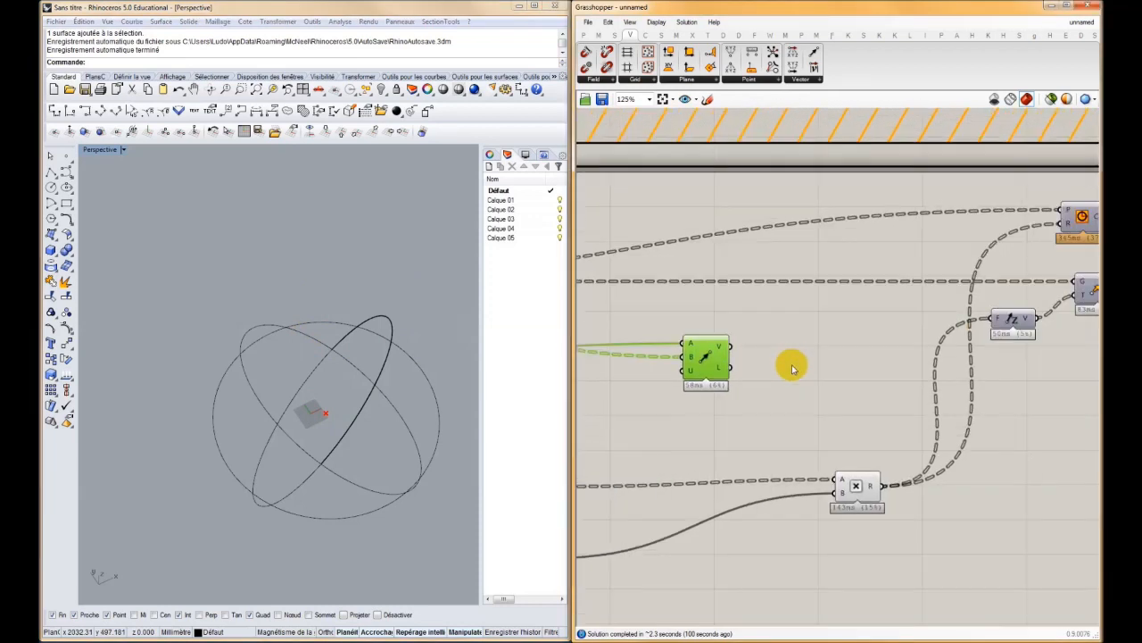
left_click_drag(851, 482, 827, 489)
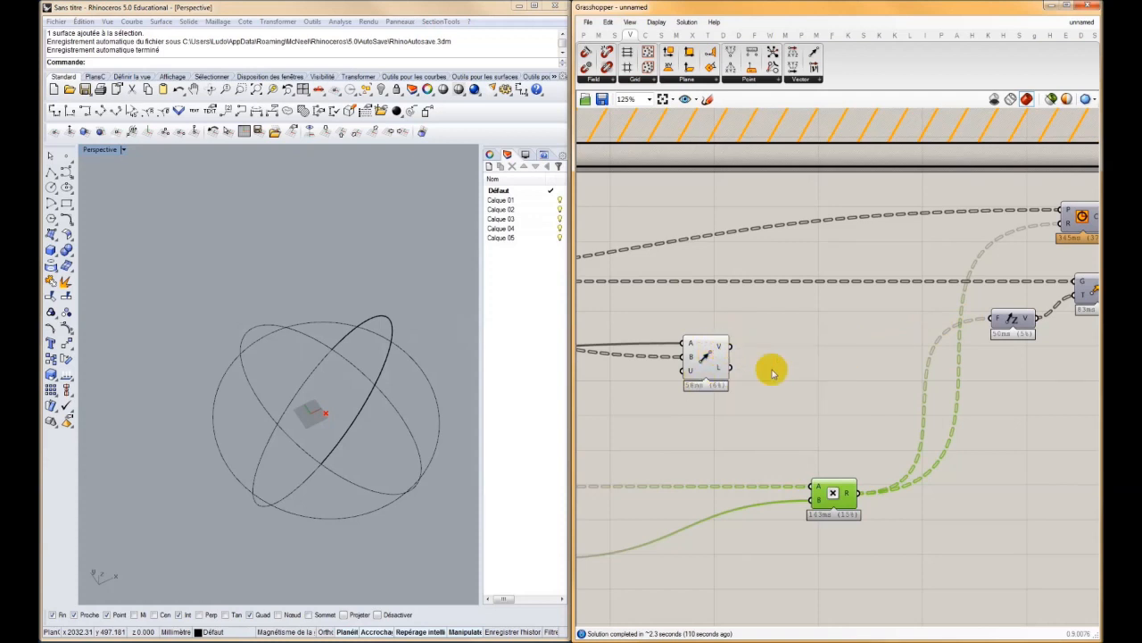
right_click_drag(731, 526, 802, 430)
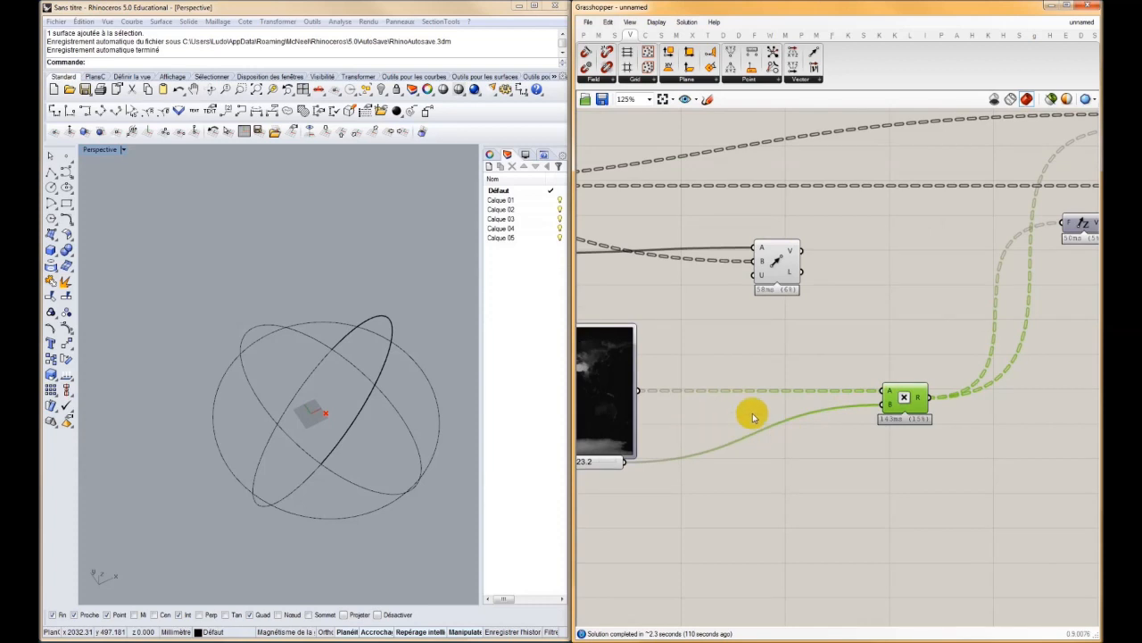
left_click_drag(889, 402, 785, 397)
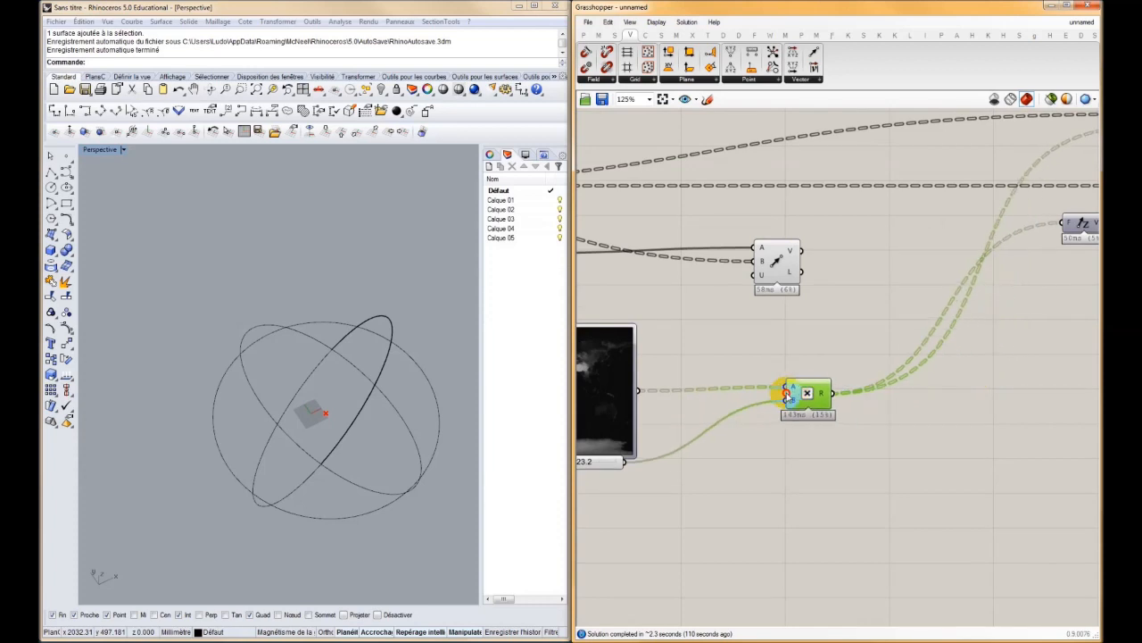
- Add a second Multiplication component that multiplies the Vector 2Pt vectors by the scaled brightness values
double_click(837, 331)
type("multiplication")
key("Return")
left_click_drag(820, 273, 909, 296)
left_click_drag(829, 393, 889, 304)
- Connect the multiplied vectors to the Move component's translation input and delete the Unit Z component
right_click_drag(1010, 253, 890, 288)
left_click_drag(995, 230, 839, 282)
left_click_drag(952, 250, 875, 418)
key("Delete")
left_click_drag(1042, 223, 961, 223)
right_click_drag(1014, 232, 817, 255)
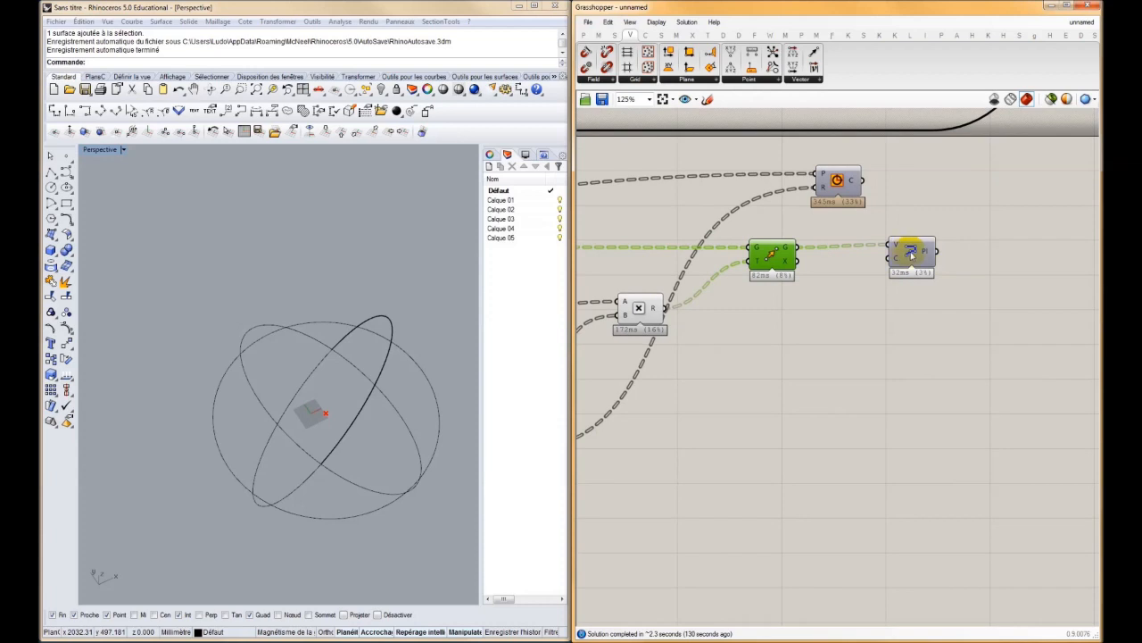
- Preview the displaced polylines around the sphere and set the brightness multiplier slider to 8.9
left_click(316, 383)
scroll(347, 332, "down", 3)
scroll(348, 333, "down", 4)
right_click_drag(347, 333, 404, 266)
scroll(673, 334, "down", 3)
right_click_drag(673, 334, 840, 337)
scroll(770, 438, "up", 5)
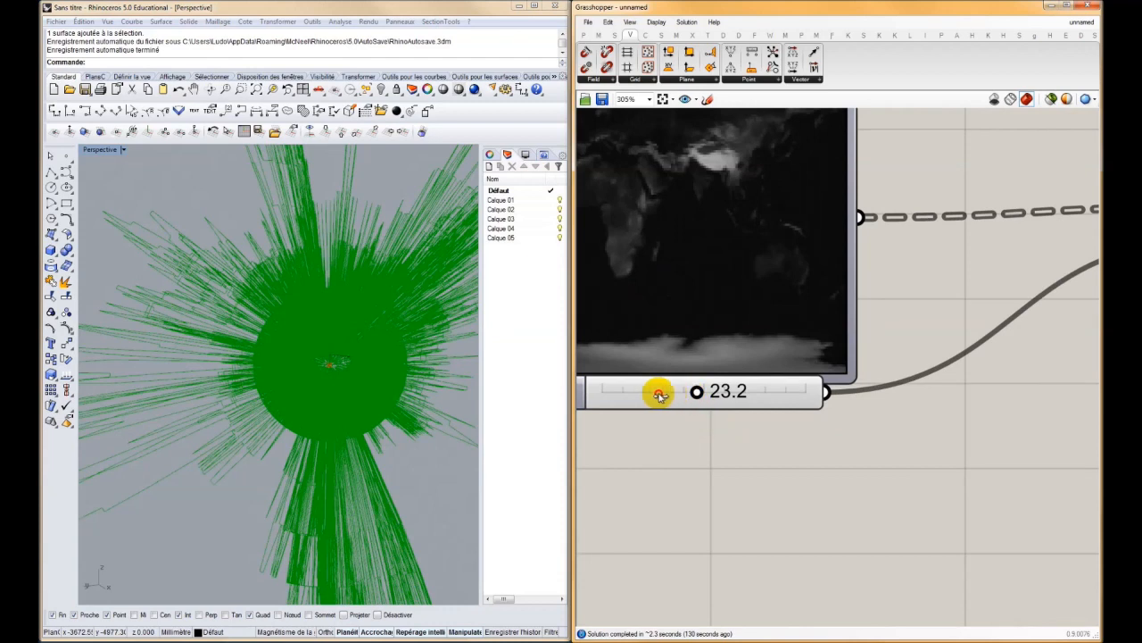
left_click_drag(647, 393, 637, 393)
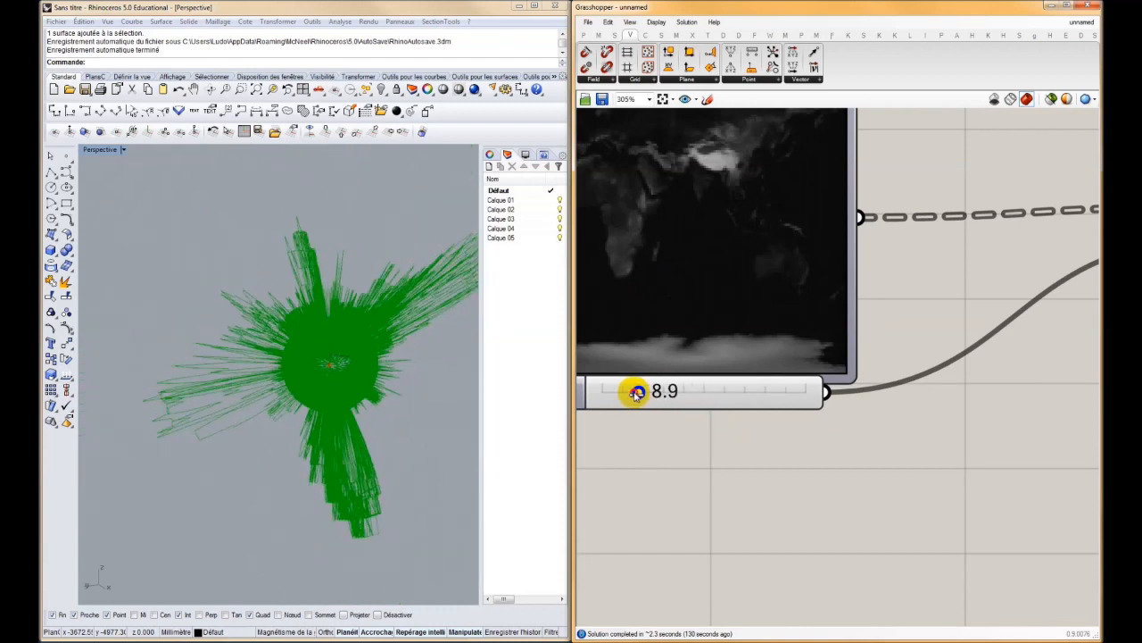
- Hide the PolyLine preview and delete the Multiplication component between Vector 2Pt and Move
scroll(799, 368, "down", 3)
right_click_drag(880, 384, 842, 398)
right_click_drag(1091, 295, 880, 381)
left_click(697, 383)
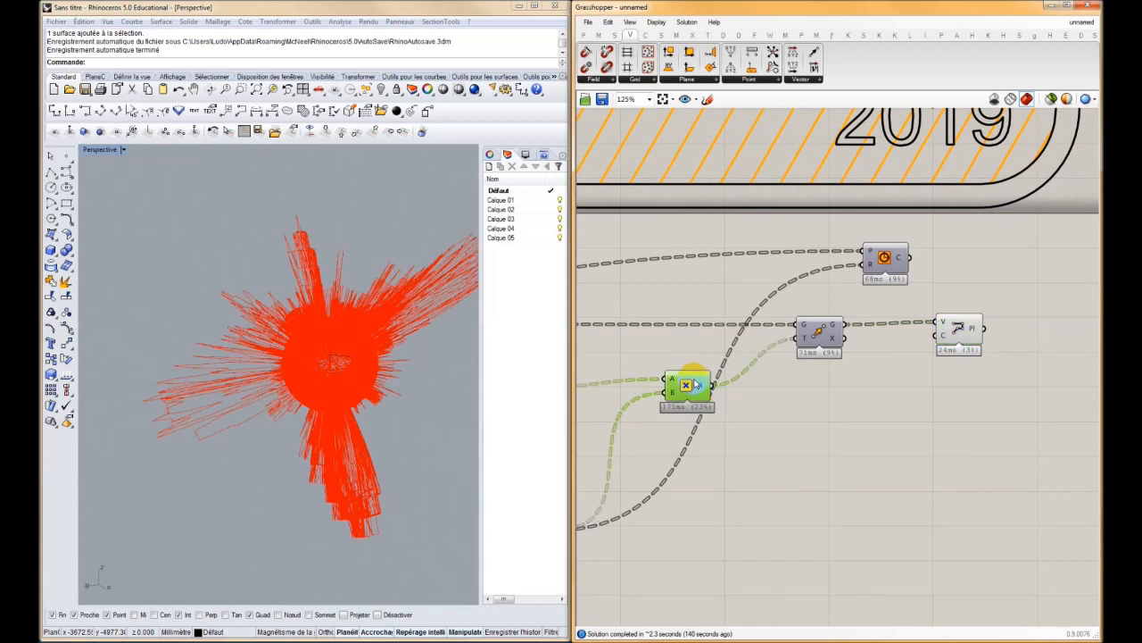
left_click(957, 329)
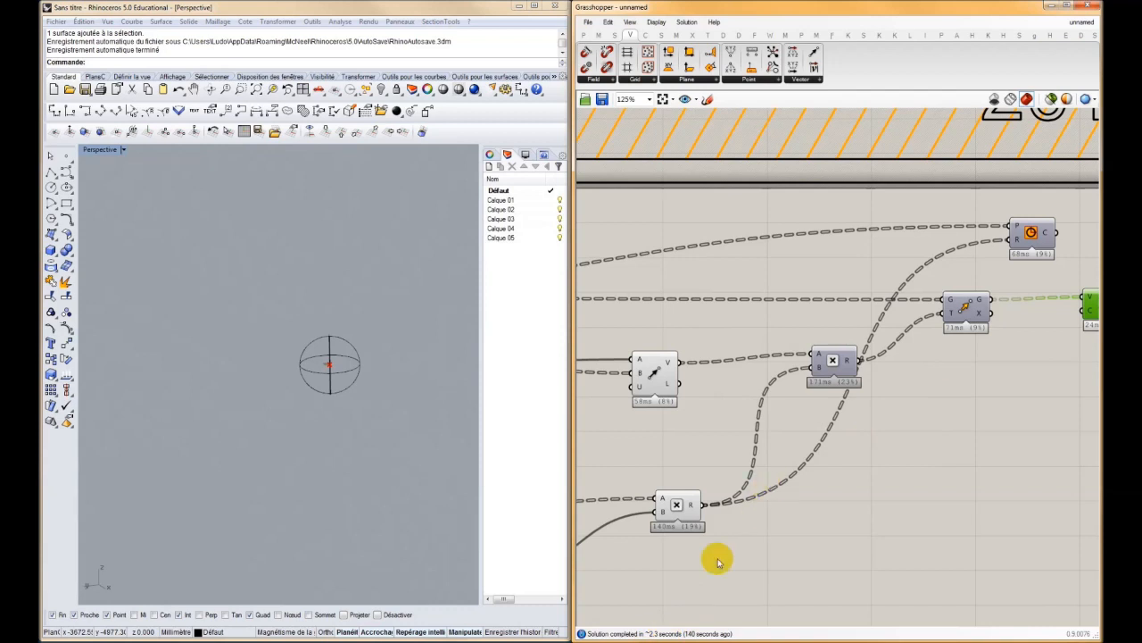
left_click(839, 360)
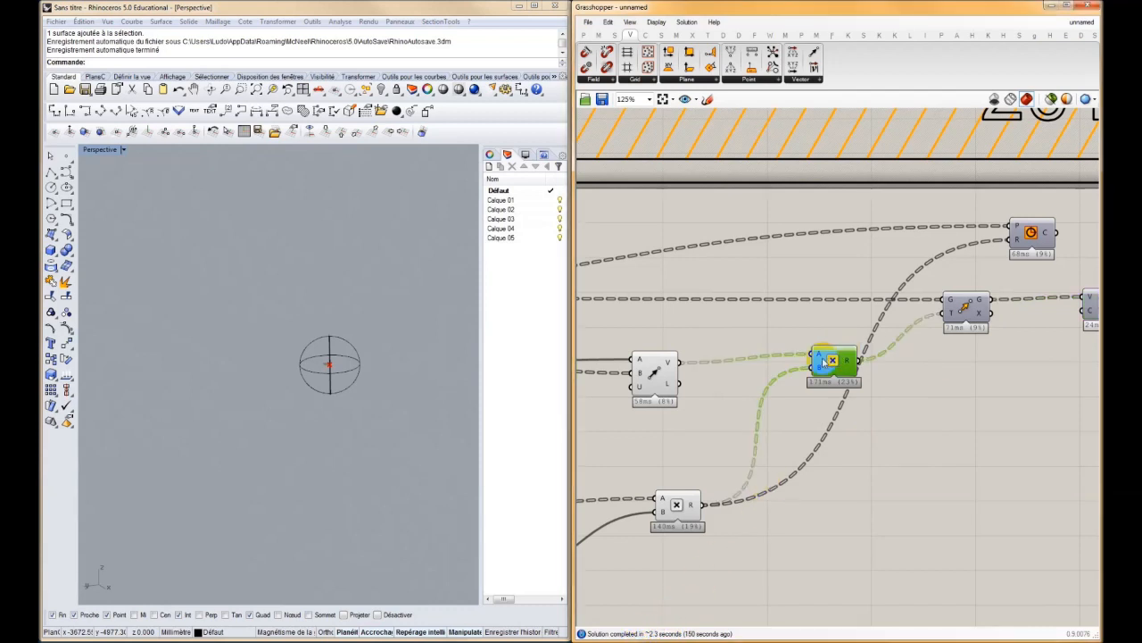
key("Delete")
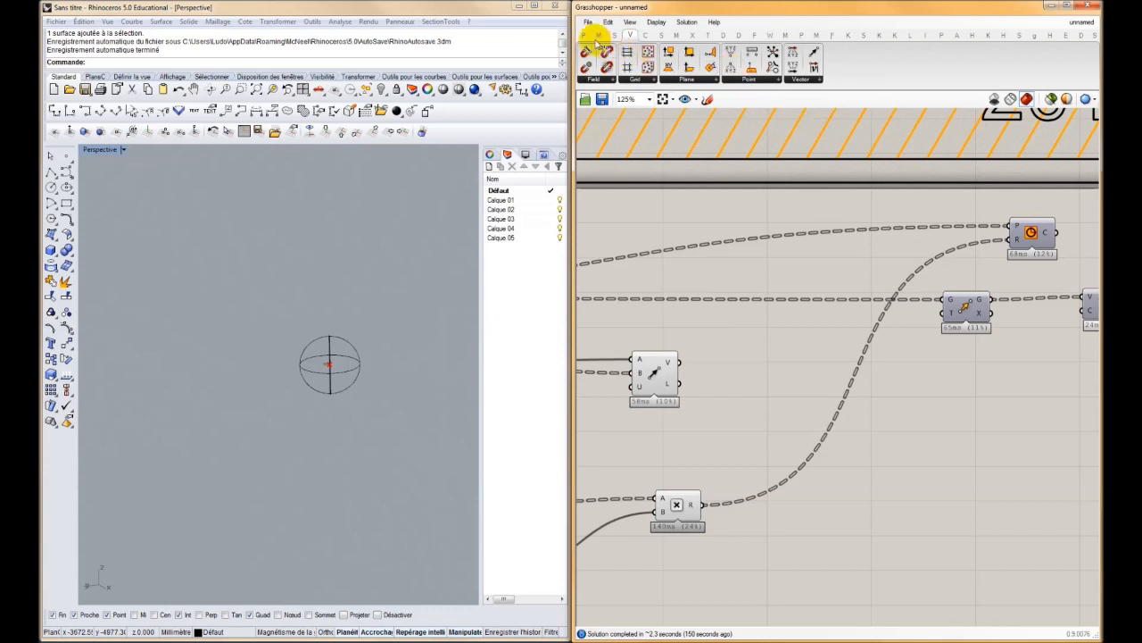
- Add an Amplitude component fed by the Vector 2Pt vectors and scaled brightness values, and connect its output to the Move component's translation input
left_click(792, 75)
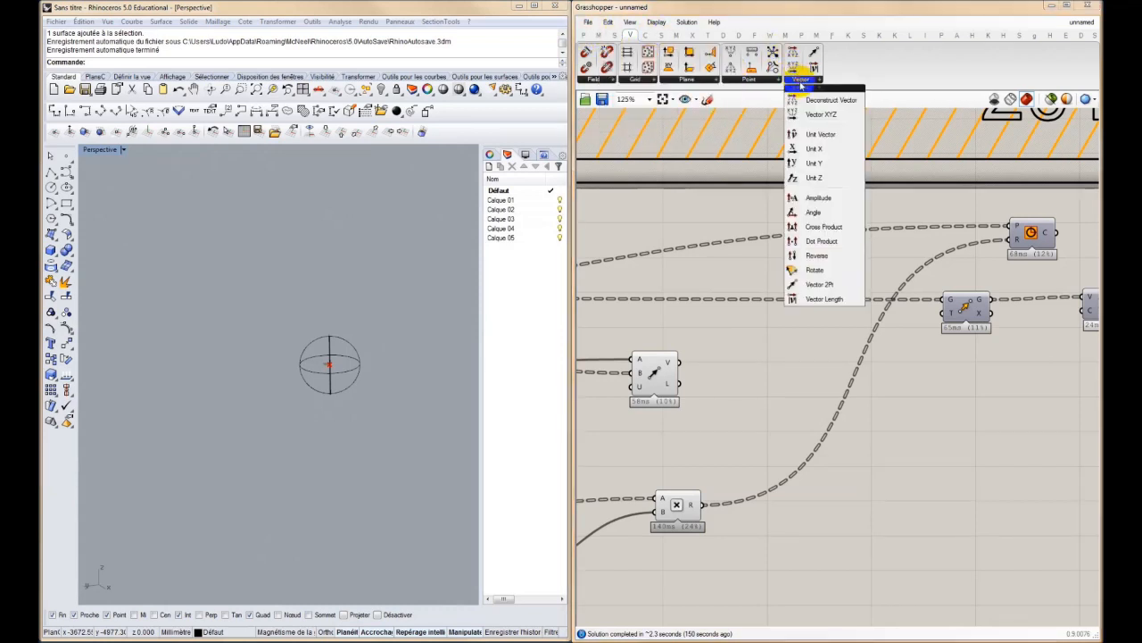
left_click_drag(821, 193, 780, 373)
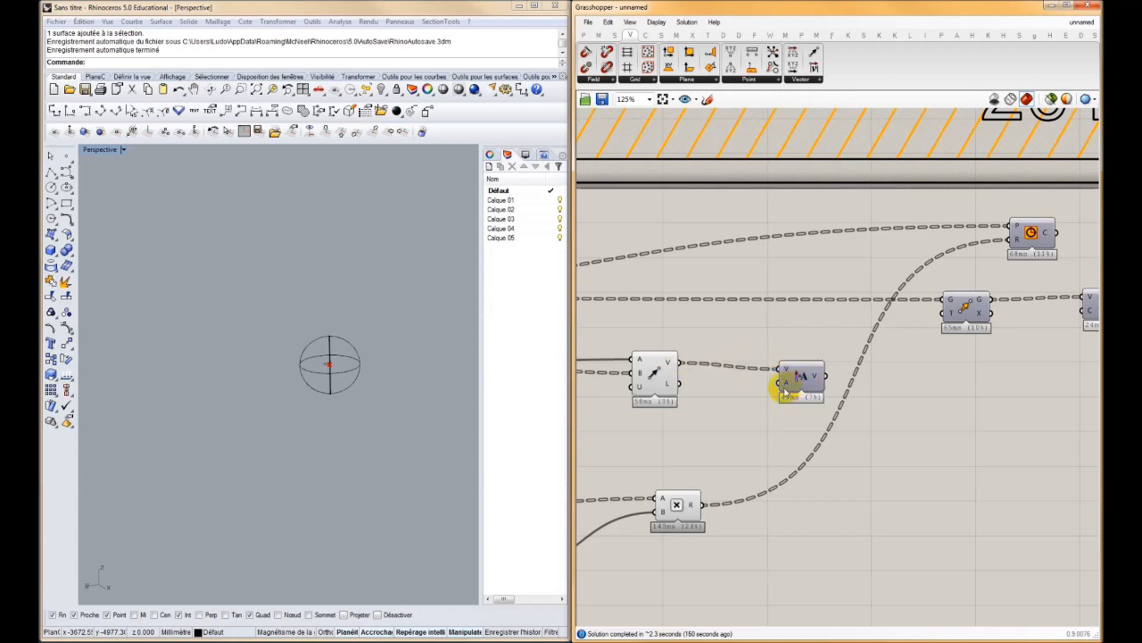
left_click_drag(738, 468, 712, 504)
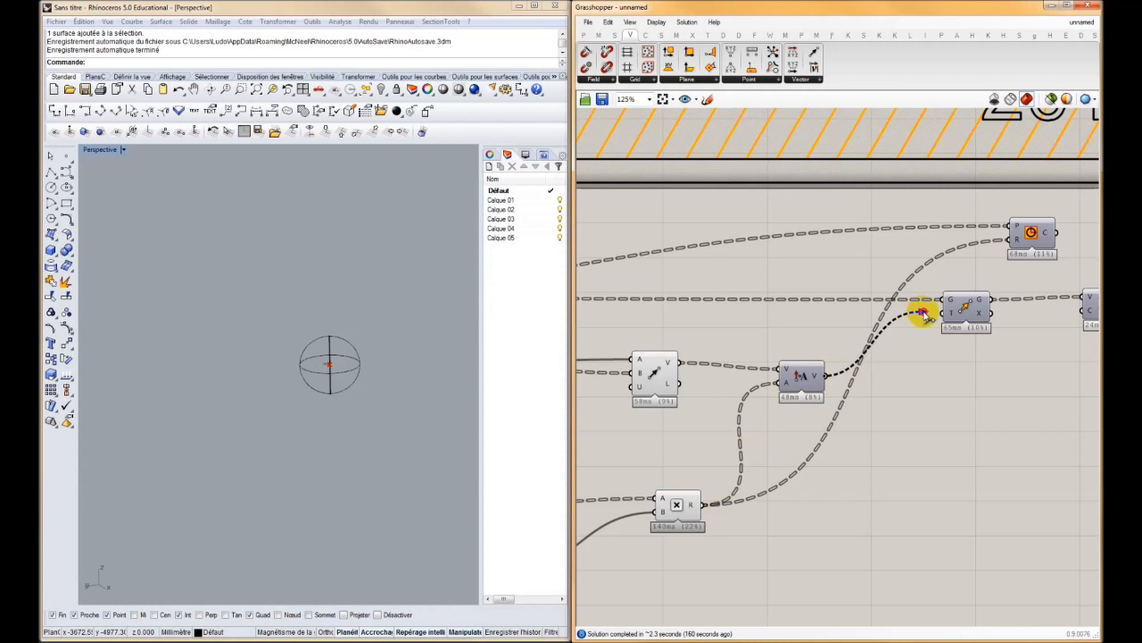
- Turn the PolyLine preview back on and examine the displaced polylines around the sphere
right_click_drag(964, 333, 784, 345)
left_click(778, 395)
left_click(357, 337)
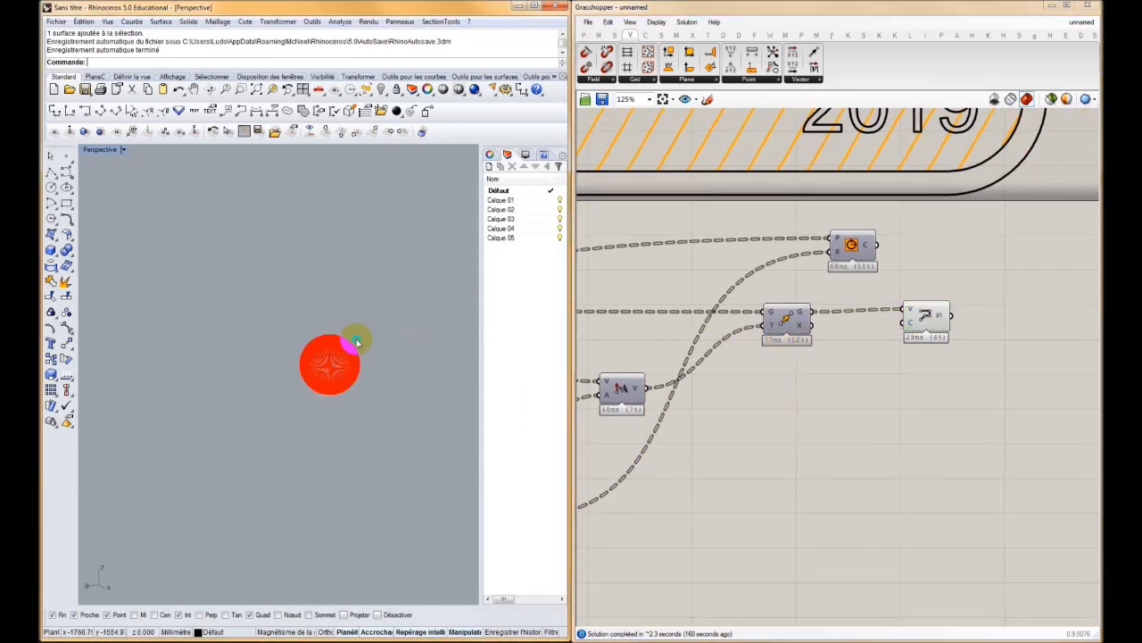
scroll(358, 334, "up", 10)
right_click_drag(362, 332, 357, 305)
scroll(357, 305, "down", 9)
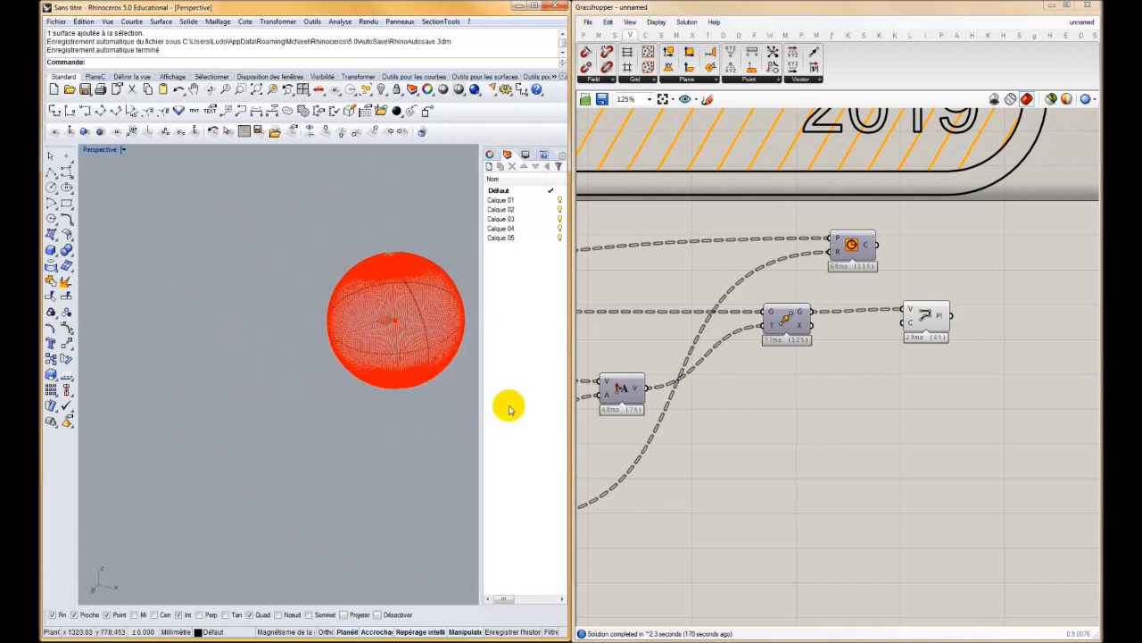
- Raise the brightness multiplier slider to 50.0 and inspect the relief on the sphere's surface up close
right_click_drag(600, 464, 884, 434)
right_click_drag(611, 513, 872, 397)
scroll(839, 430, "up", 5)
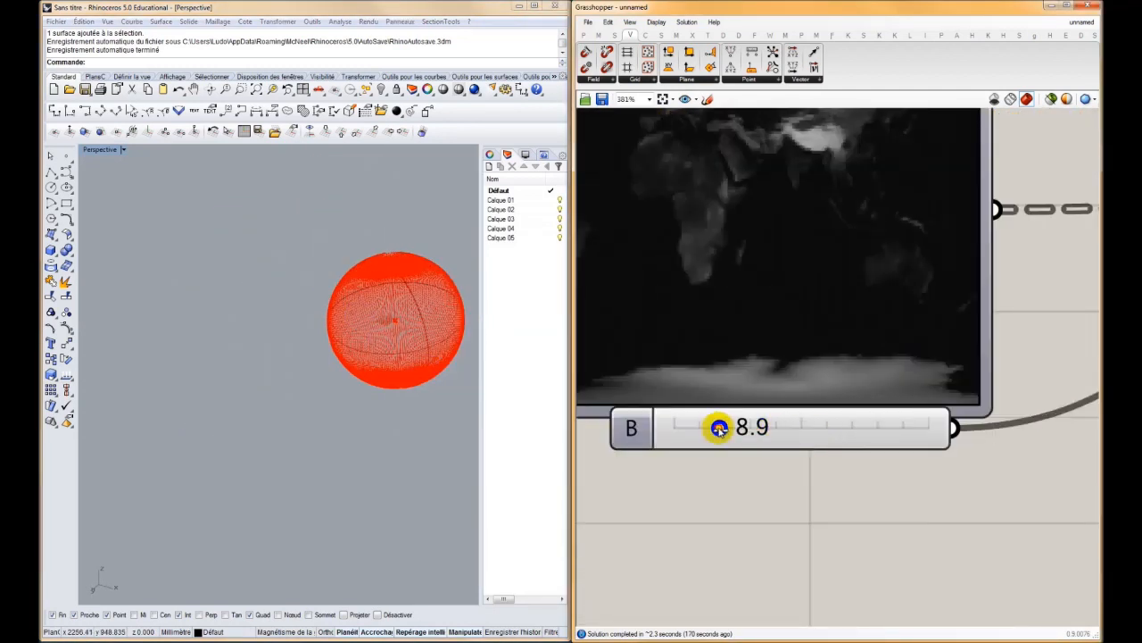
left_click_drag(849, 432, 917, 432)
right_click_drag(407, 311, 306, 355, "shift")
scroll(317, 308, "up", 12)
right_click_drag(361, 310, 254, 231)
right_click_drag(401, 327, 380, 338)
- Set the brightness multiplier slider's maximum and value to 100 and view the stronger relief on the sphere
right_click(819, 429)
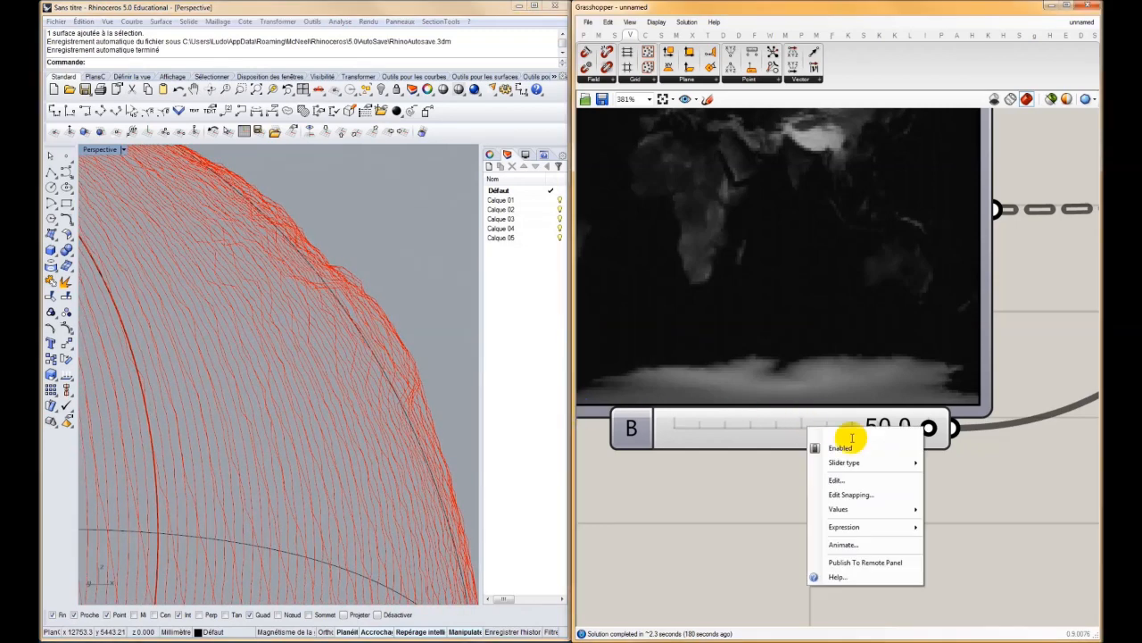
mouse_move(919, 511)
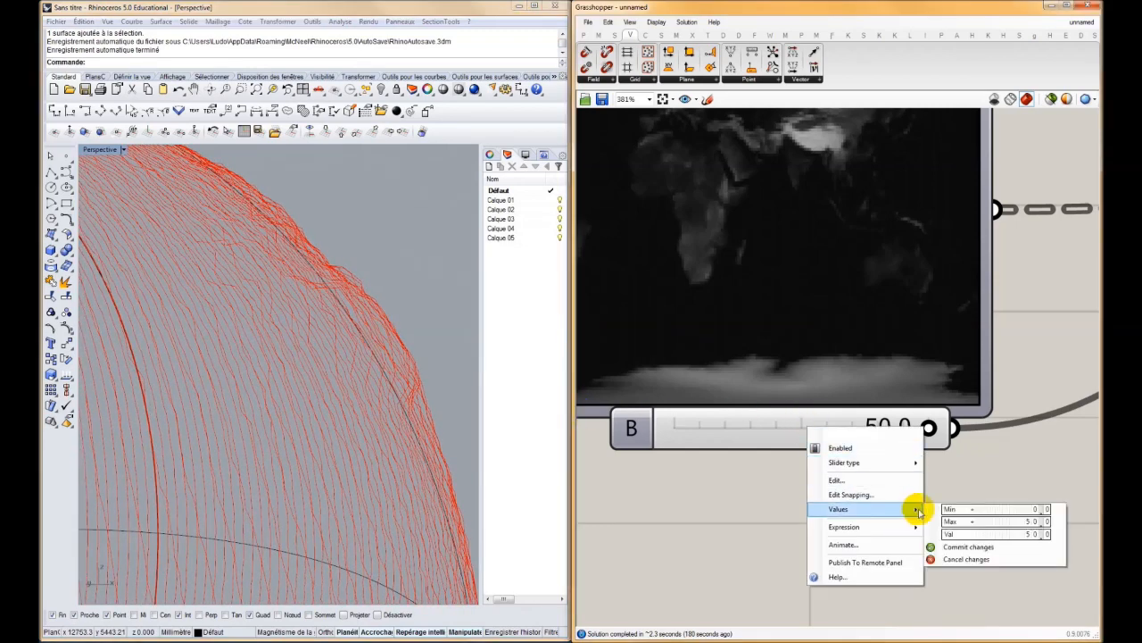
left_click(1027, 525)
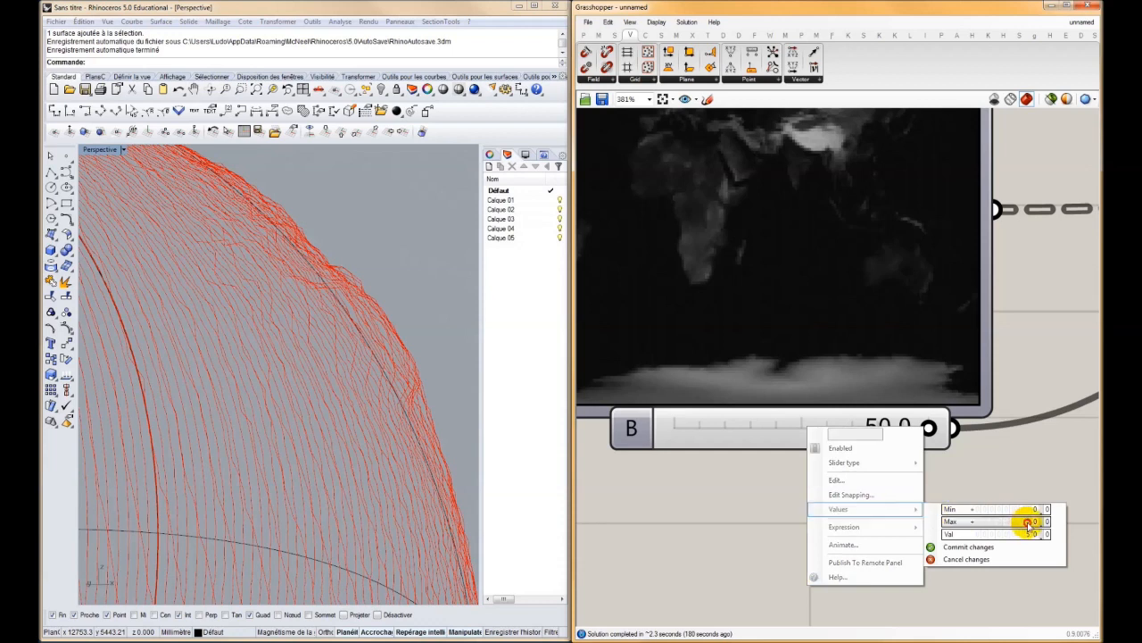
left_click(969, 548)
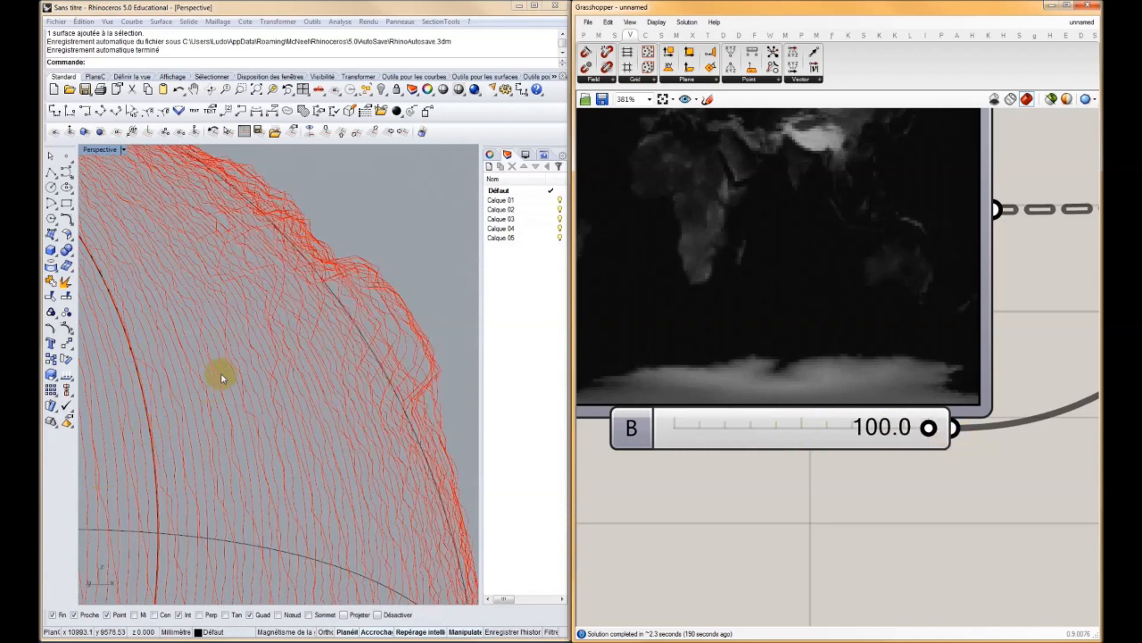
scroll(225, 375, "down", 5)
right_click_drag(284, 398, 357, 389)
scroll(290, 404, "down", 5)
- Load the image file height into the Image Sampler and view the displaced sphere from another side
right_click_drag(772, 294, 893, 308)
scroll(661, 317, "down", 3)
right_click_drag(651, 317, 675, 331)
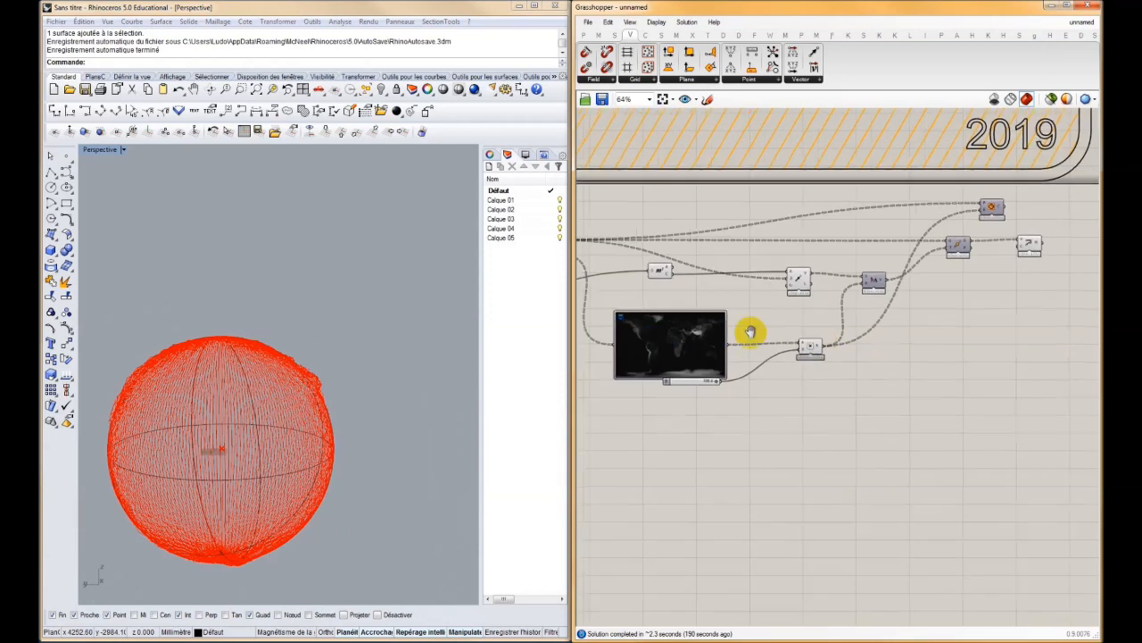
scroll(788, 337, "up", 5)
right_click(789, 336)
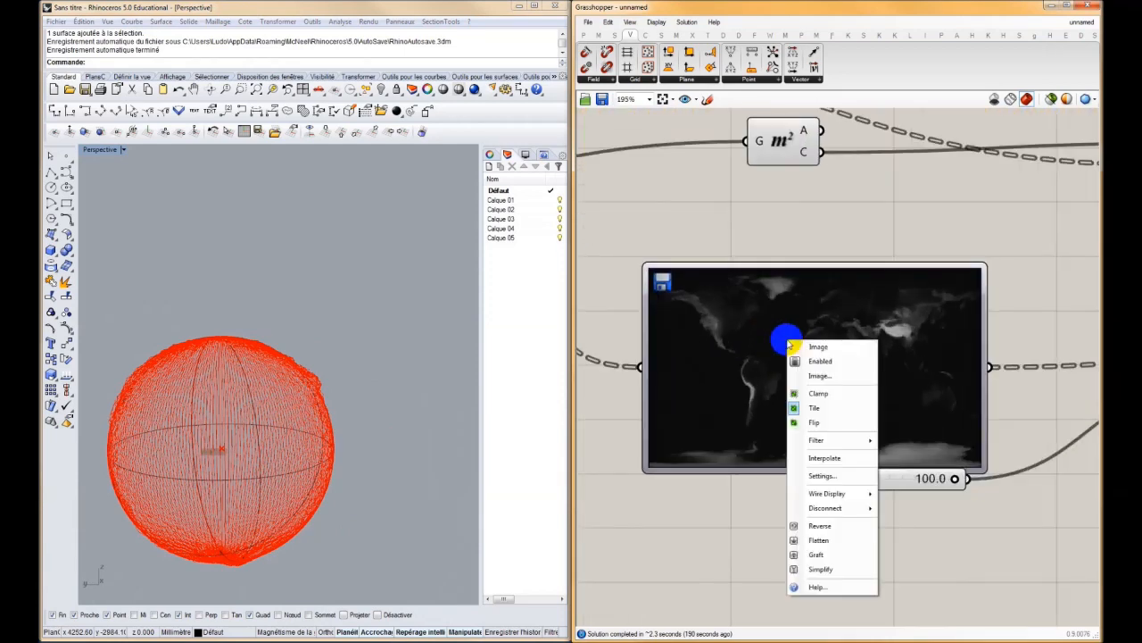
left_click(825, 376)
left_click(907, 416)
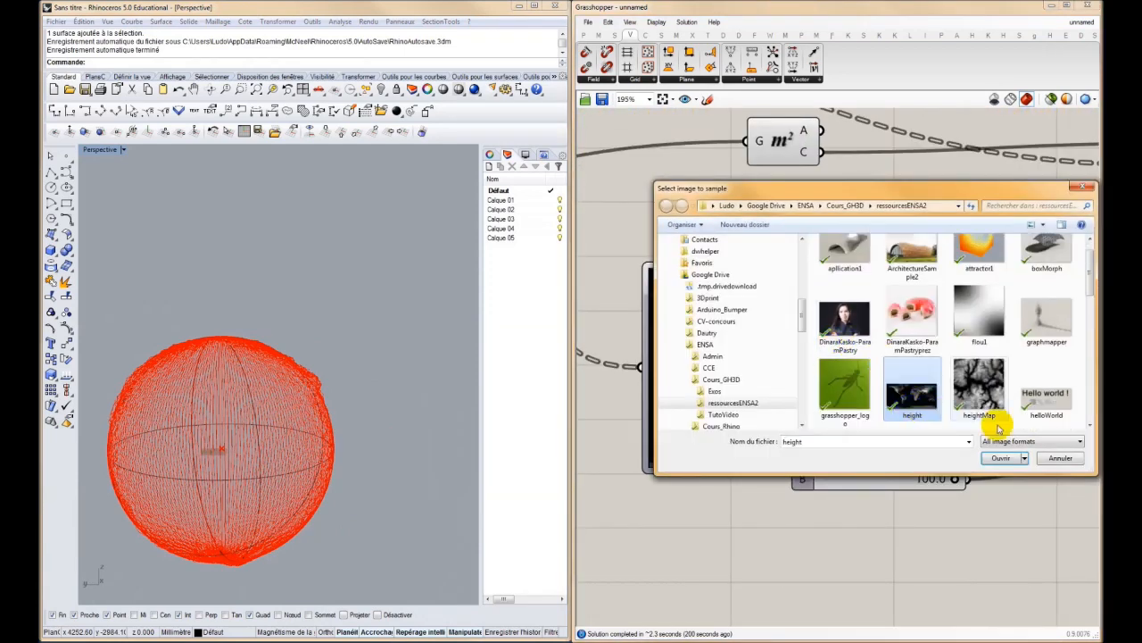
left_click(1004, 461)
right_click_drag(207, 361, 459, 369)
scroll(880, 357, "down", 6)
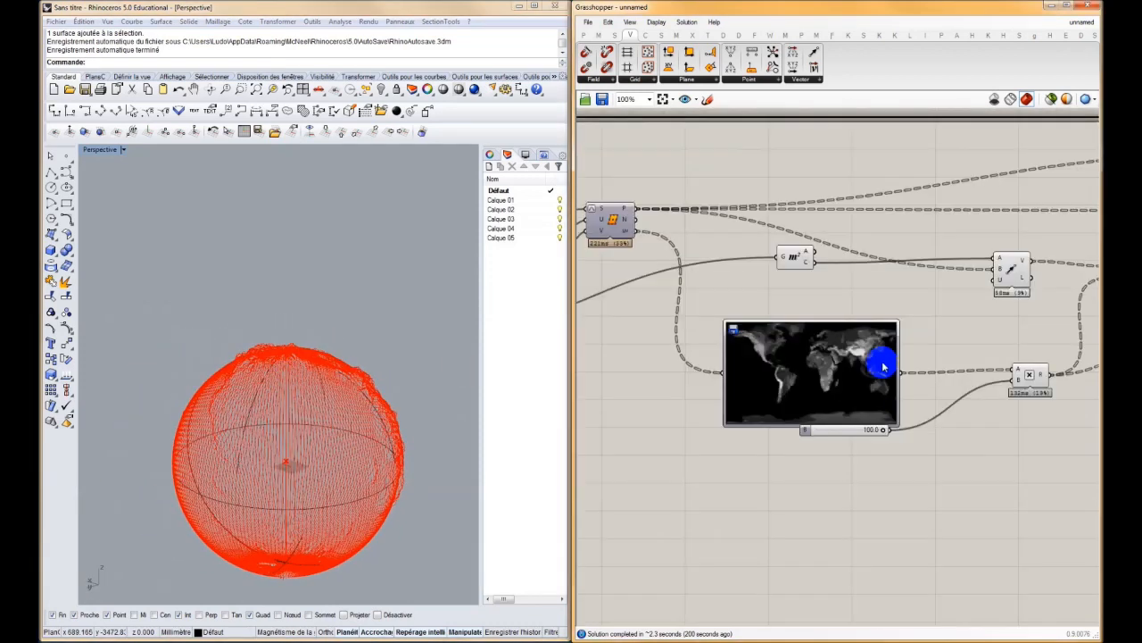
- Hide the PolyLine preview, show the Move component's displaced points and inspect them up close
scroll(1057, 335, "up", 4)
left_click(812, 310)
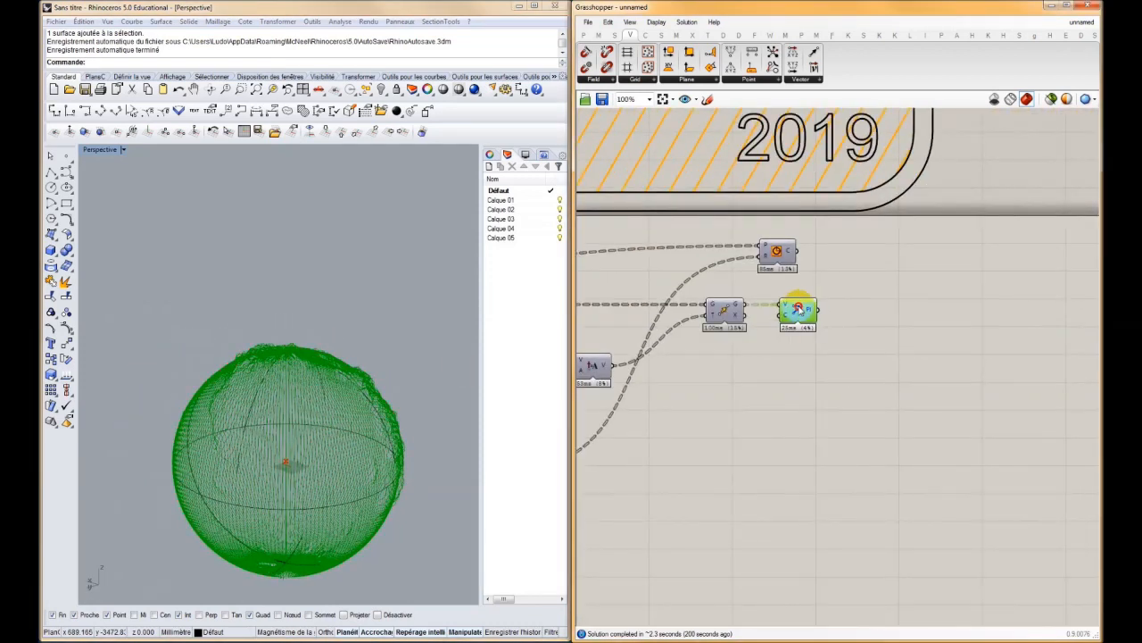
right_click(798, 318)
left_click(826, 337)
left_click(726, 311)
right_click(721, 310)
left_click(754, 331)
scroll(304, 387, "up", 10)
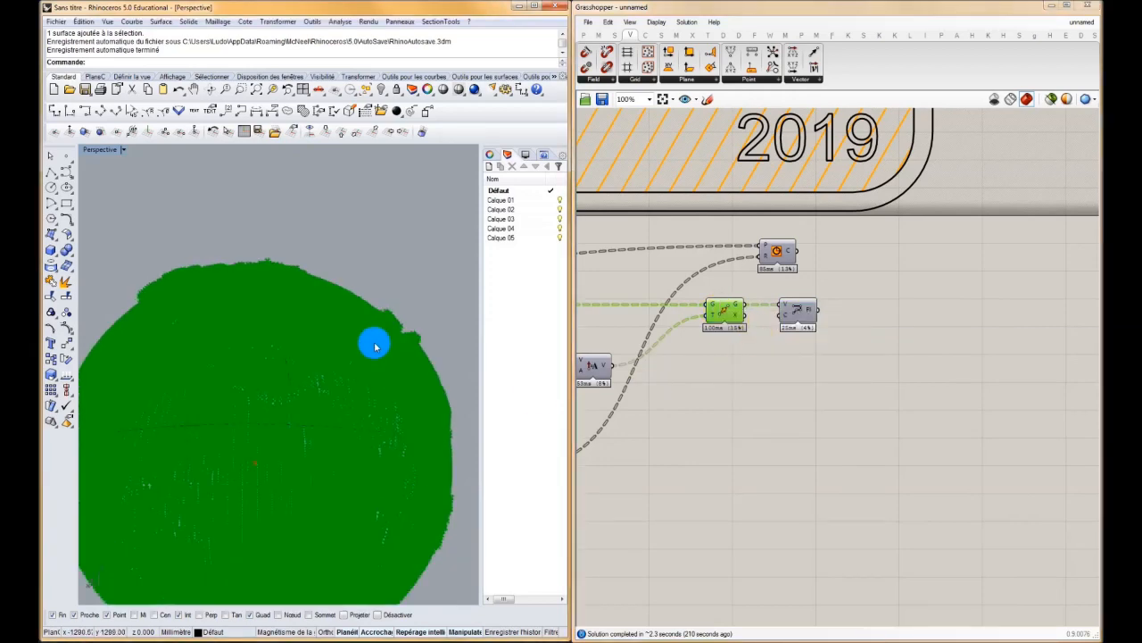
mouse_move(375, 346)
right_mouse_down()
mouse_move(324, 319)
mouse_move(265, 387)
mouse_move(301, 333)
mouse_move(367, 357)
mouse_move(347, 368)
mouse_move(347, 426)
mouse_move(383, 365)
mouse_move(277, 312)
mouse_move(318, 481)
mouse_move(288, 433)
right_mouse_up()
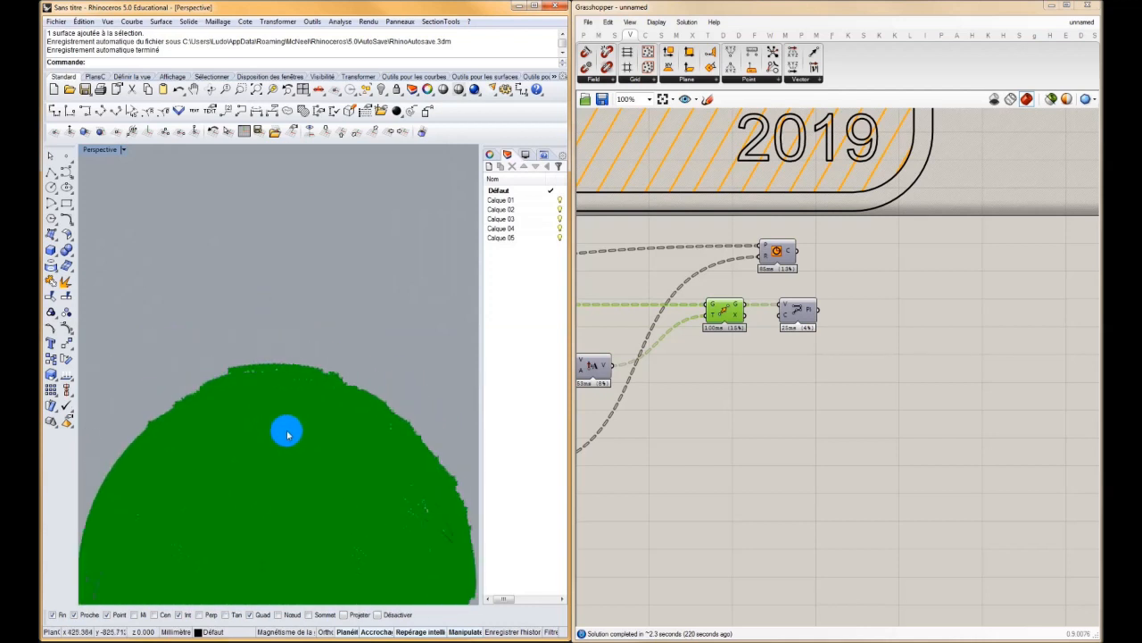
scroll(288, 432, "up", 7)
- Add a Surface From Points component, connect the Move component's geometry to its points input and flatten that input
right_click_drag(740, 344, 808, 340)
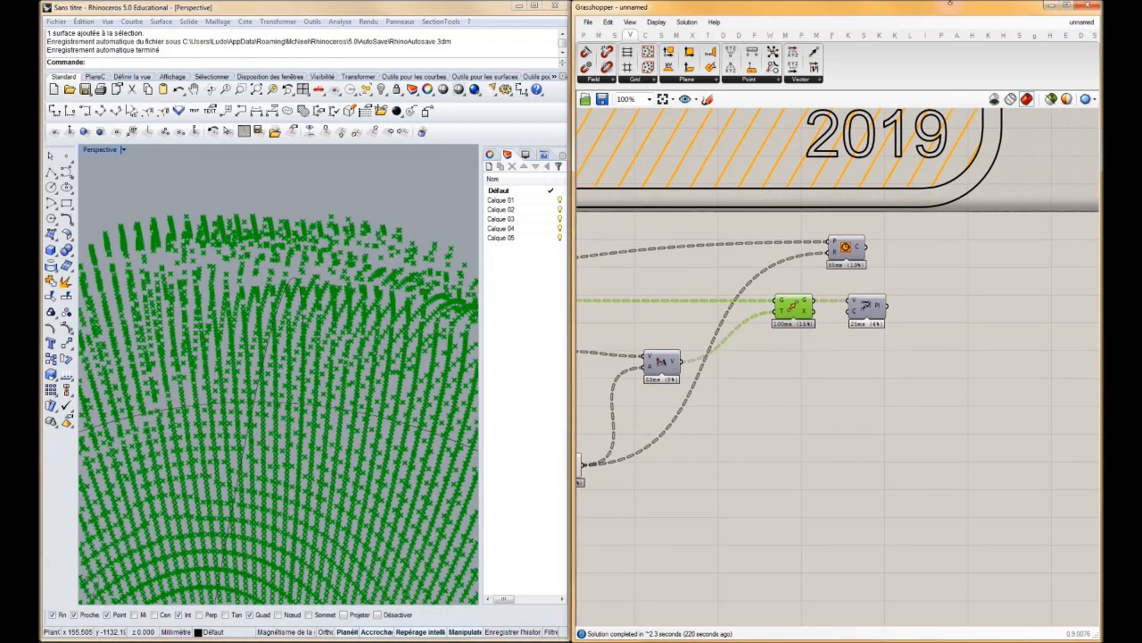
left_click(662, 35)
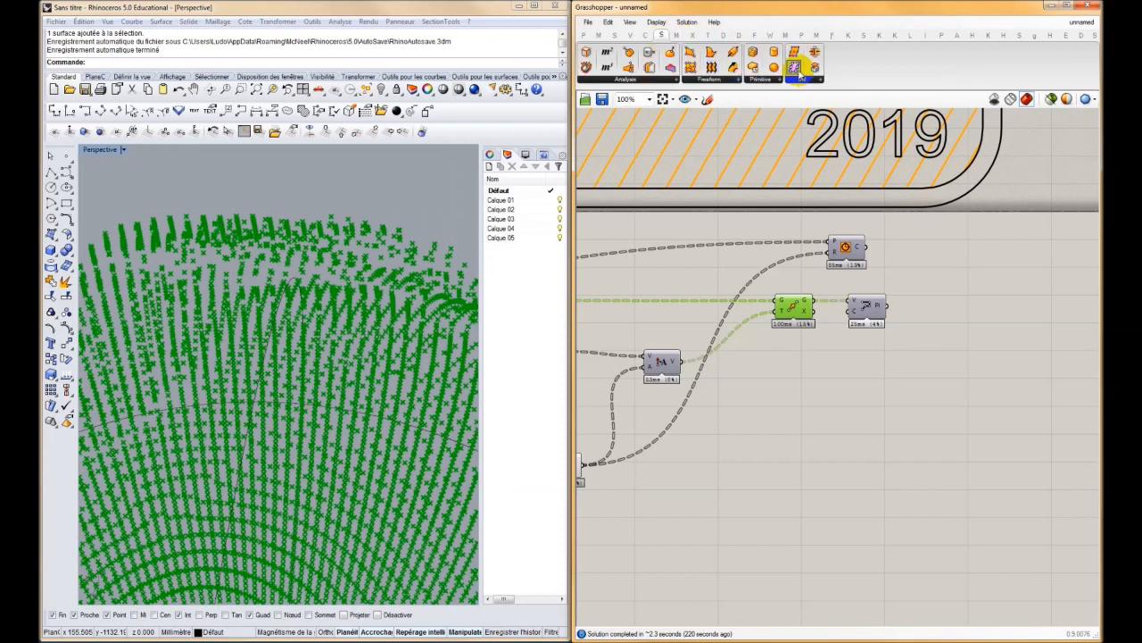
left_click_drag(690, 67, 848, 398)
scroll(823, 364, "up", 3)
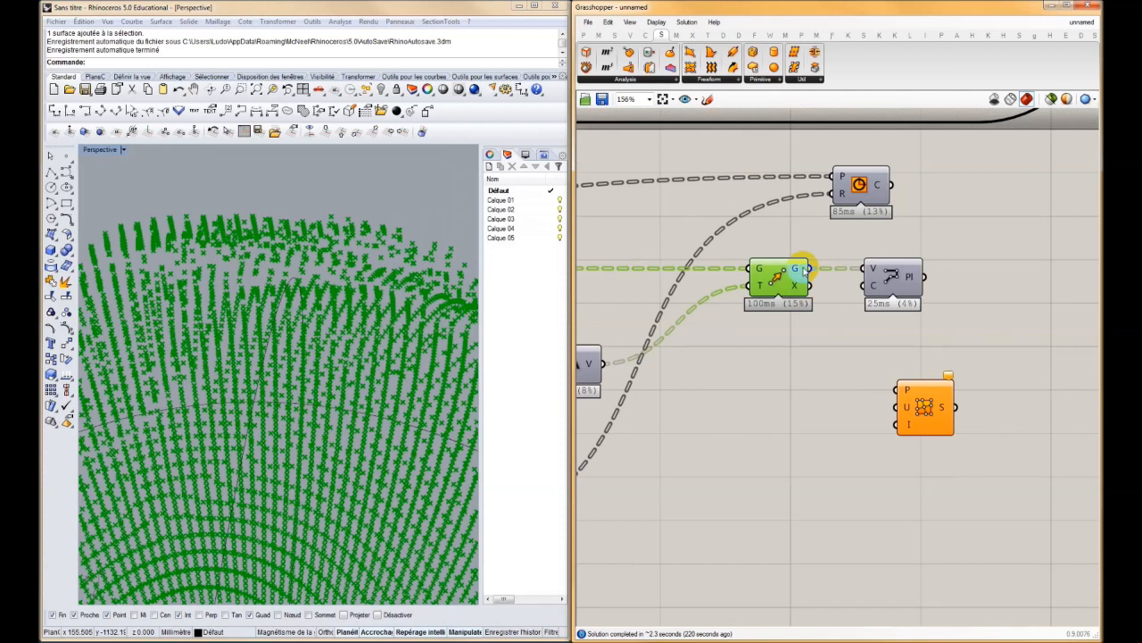
left_click_drag(874, 370, 898, 390)
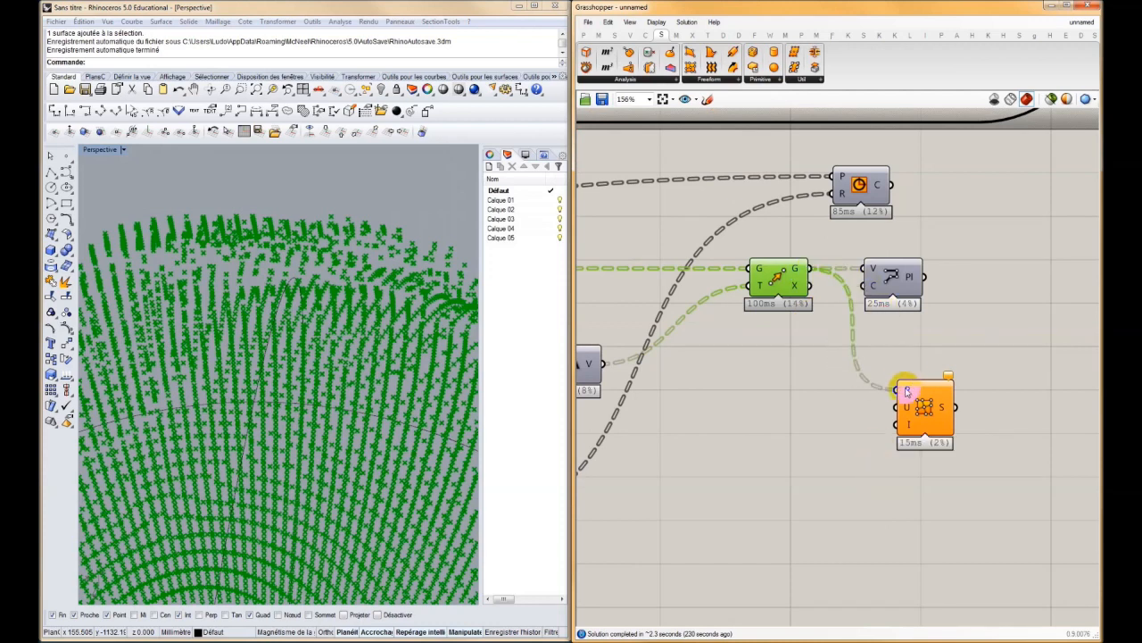
right_click(906, 391)
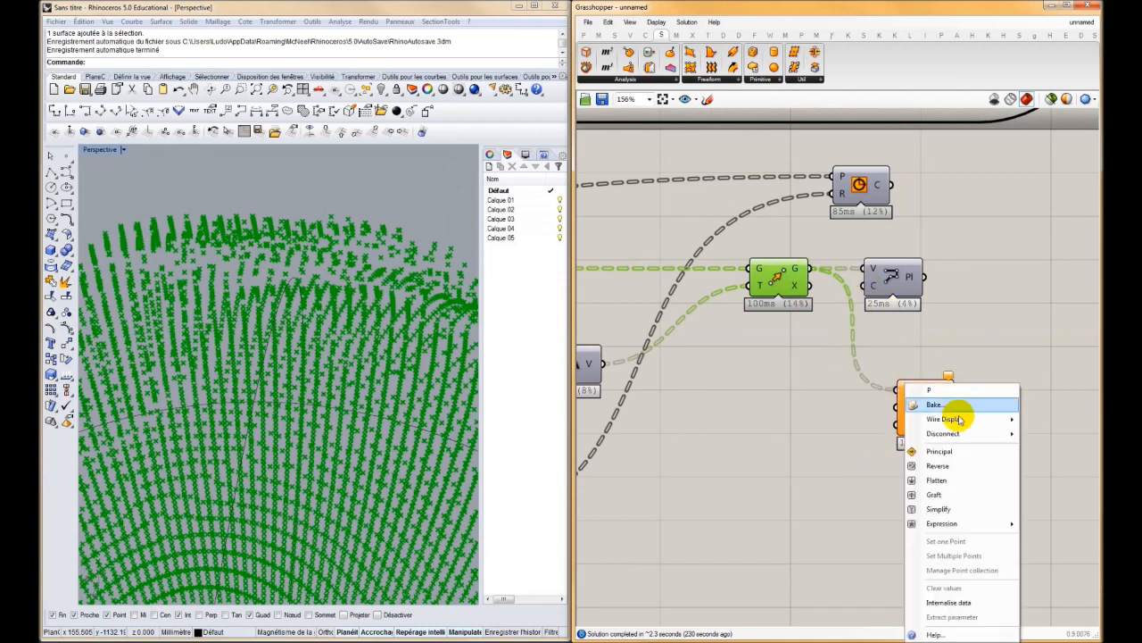
left_click(937, 483)
mouse_move(908, 391)
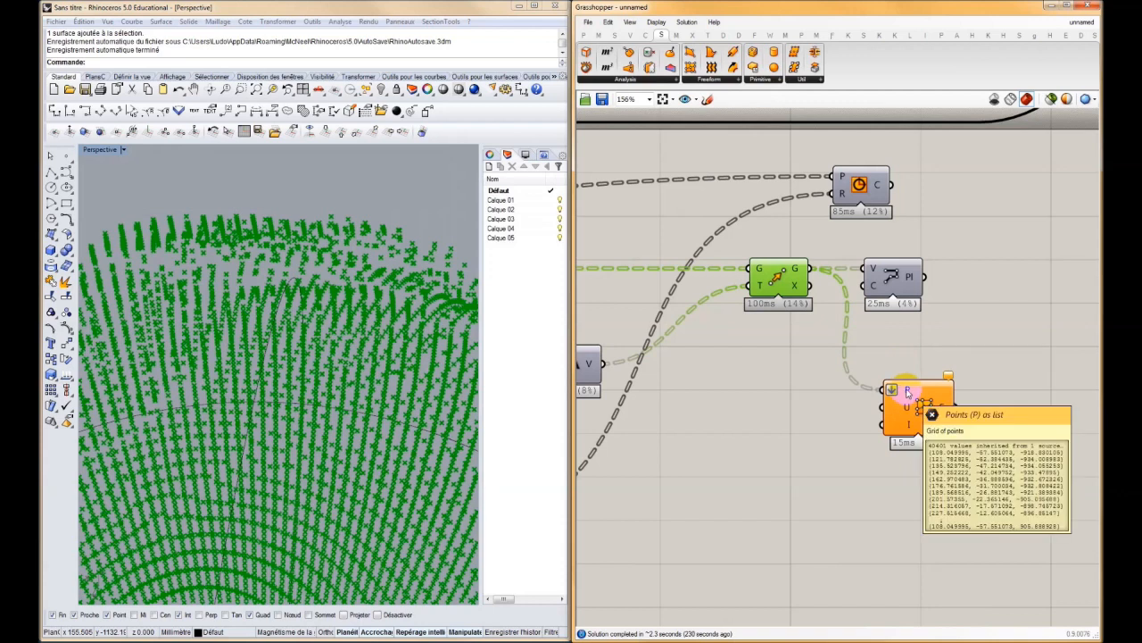
- Connect the surface division's U Count slider of 200 to the U input of Surface From Points
right_click_drag(908, 391, 897, 297)
mouse_move(899, 318)
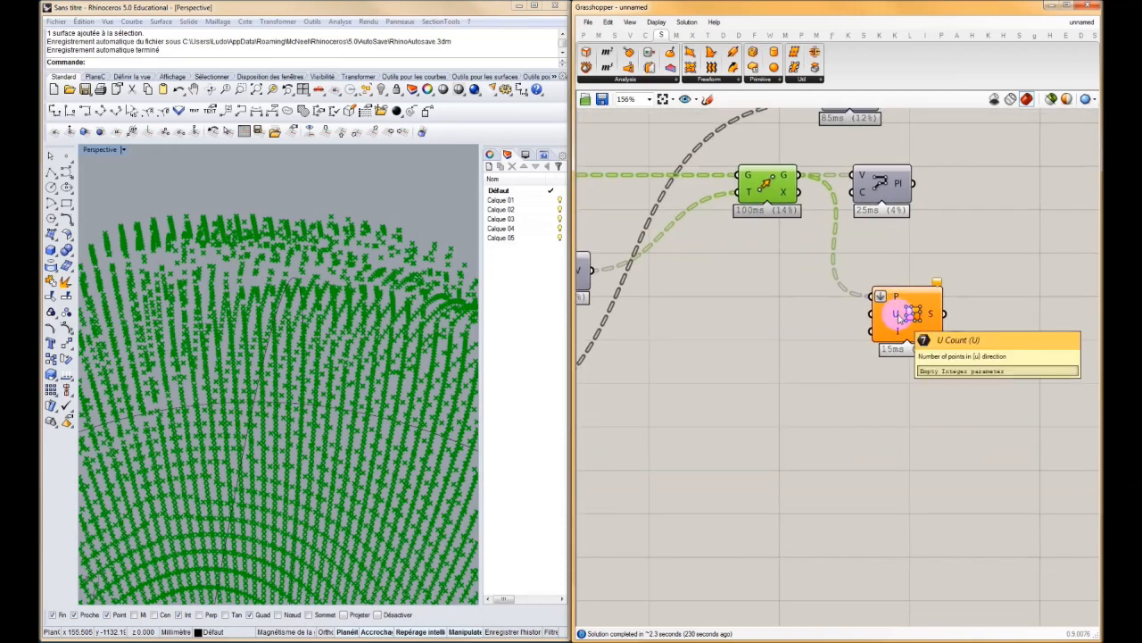
scroll(382, 301, "down", 10)
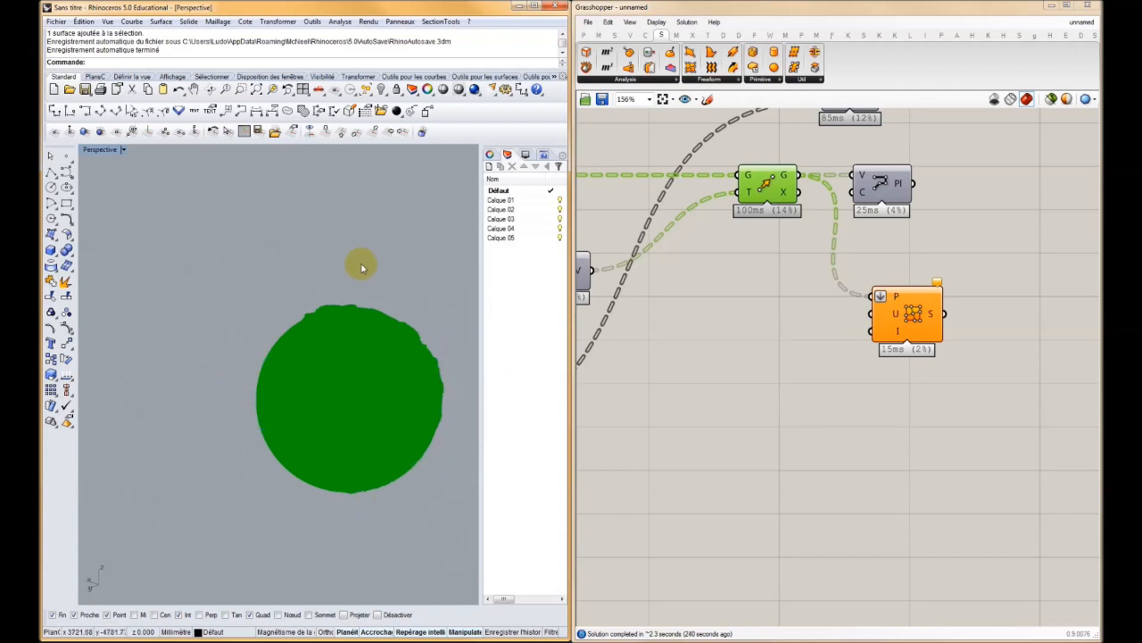
right_click_drag(789, 351, 928, 349)
scroll(928, 349, "down", 3)
right_click_drag(719, 330, 747, 333)
scroll(746, 333, "up", 3)
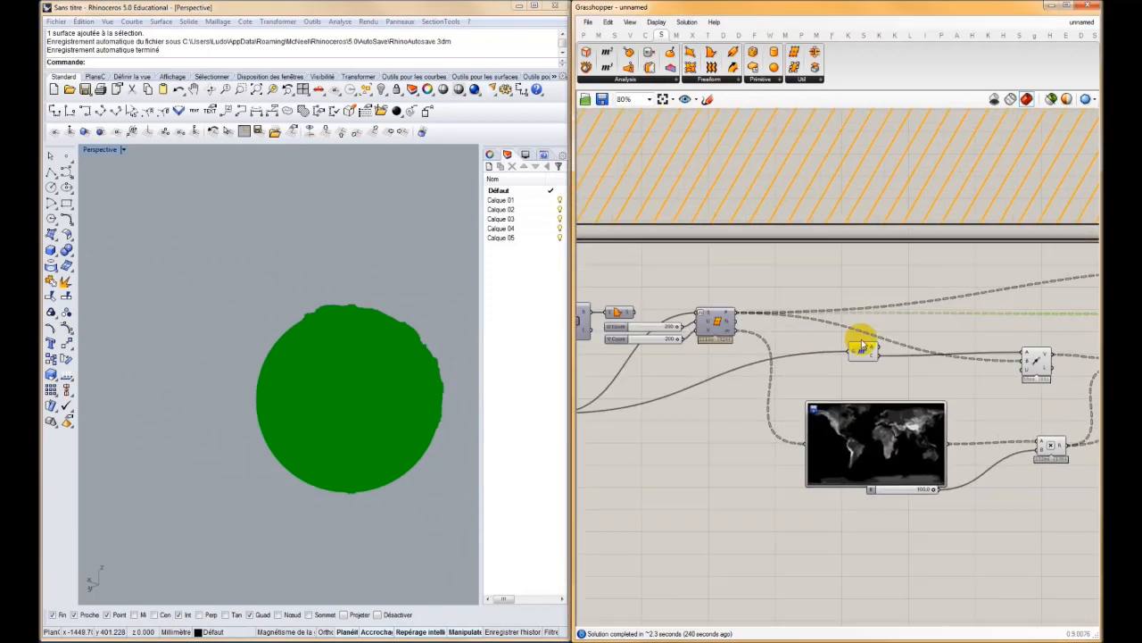
scroll(789, 331, "up", 3)
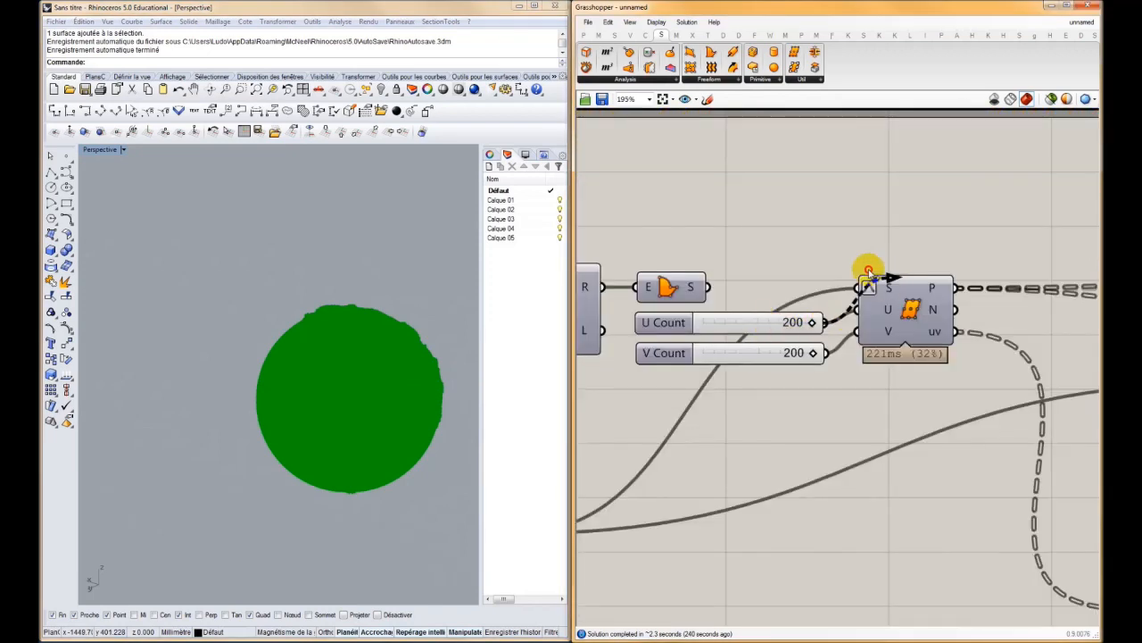
scroll(848, 269, "down", 4)
scroll(979, 288, "up", 3)
scroll(1014, 298, "up", 2)
right_click_drag(1012, 356, 751, 369)
mouse_move(847, 280)
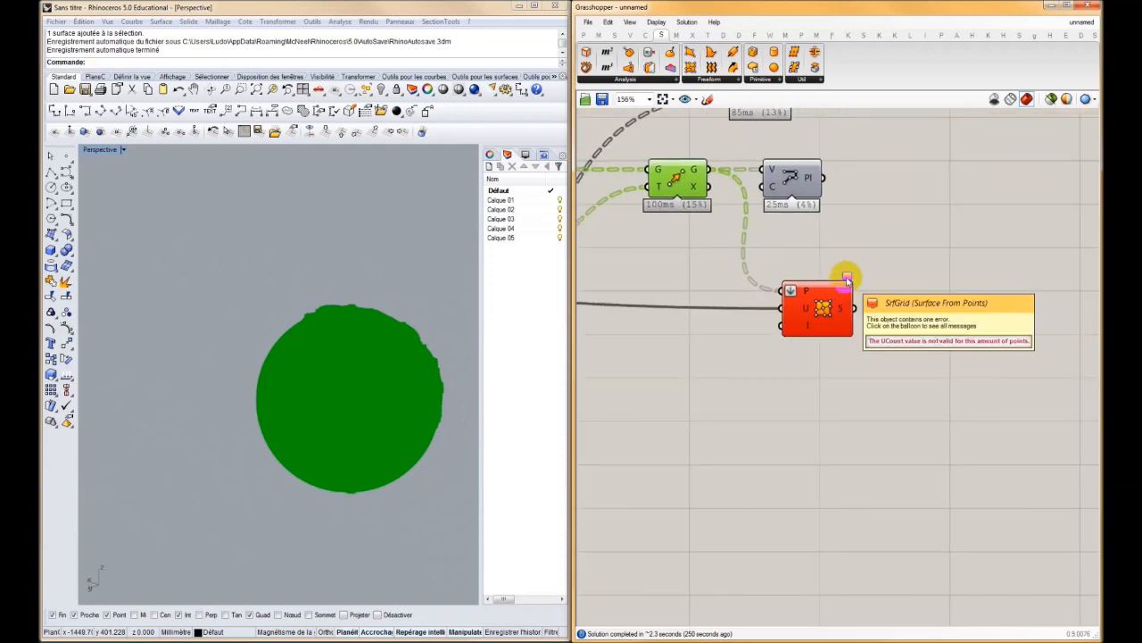
- Check the number of points per branch from the surface division and set the expression x+1 on the U input of Surface From Points
scroll(819, 306, "down", 5)
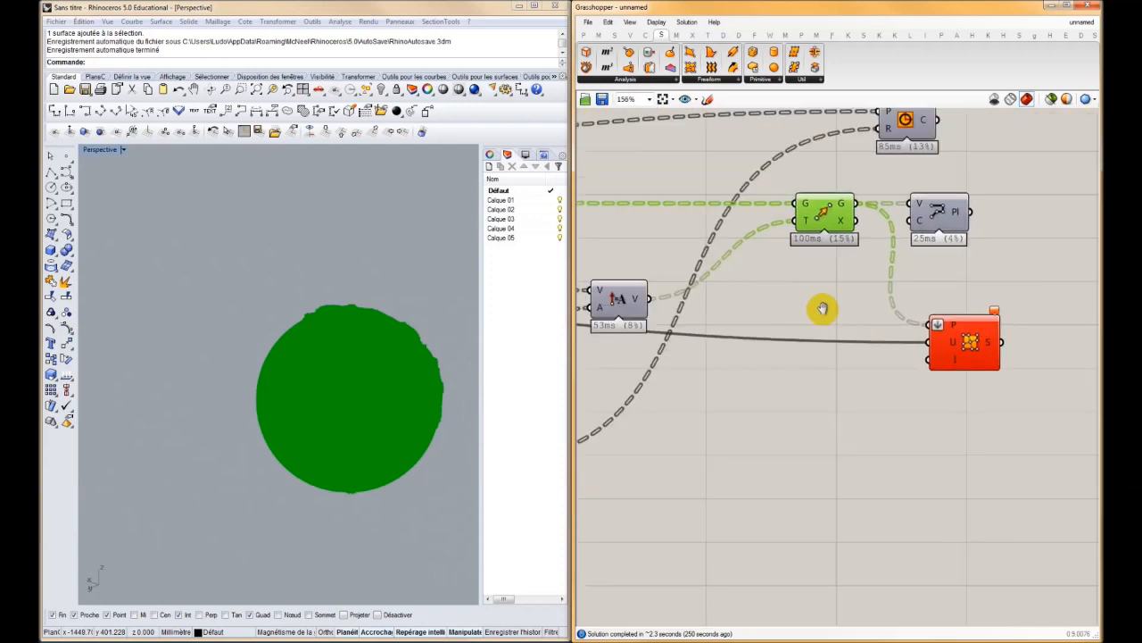
scroll(724, 331, "up", 8)
right_click_drag(938, 320, 716, 316)
mouse_move(808, 278)
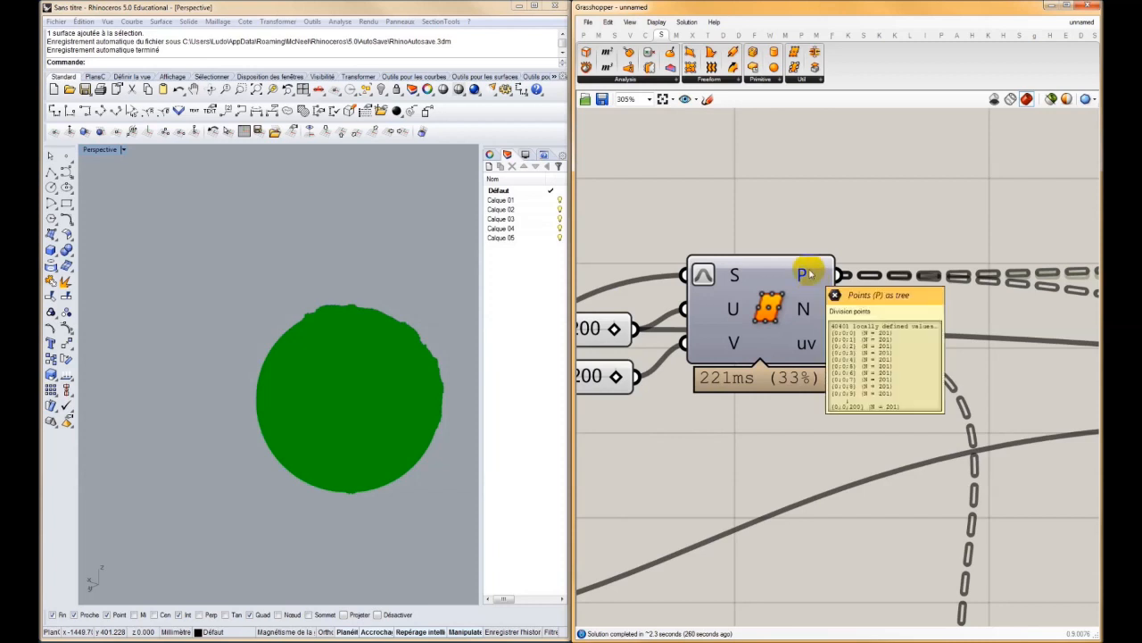
scroll(809, 273, "down", 10)
right_click_drag(979, 314, 827, 333)
scroll(892, 314, "up", 6)
right_click_drag(892, 314, 812, 316)
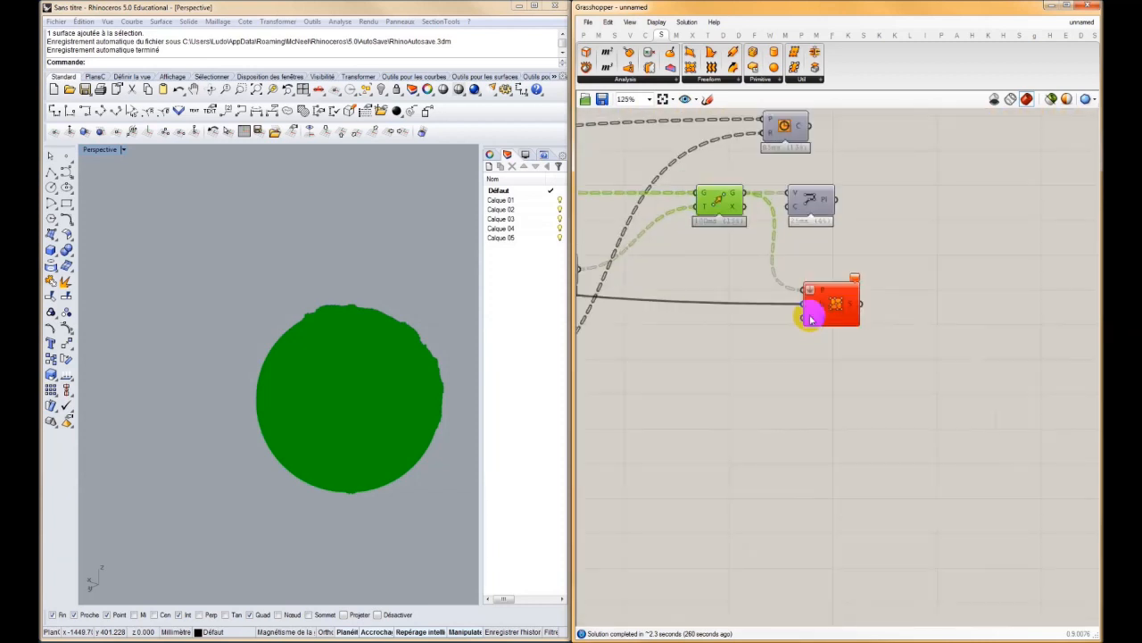
scroll(814, 312, "up", 5)
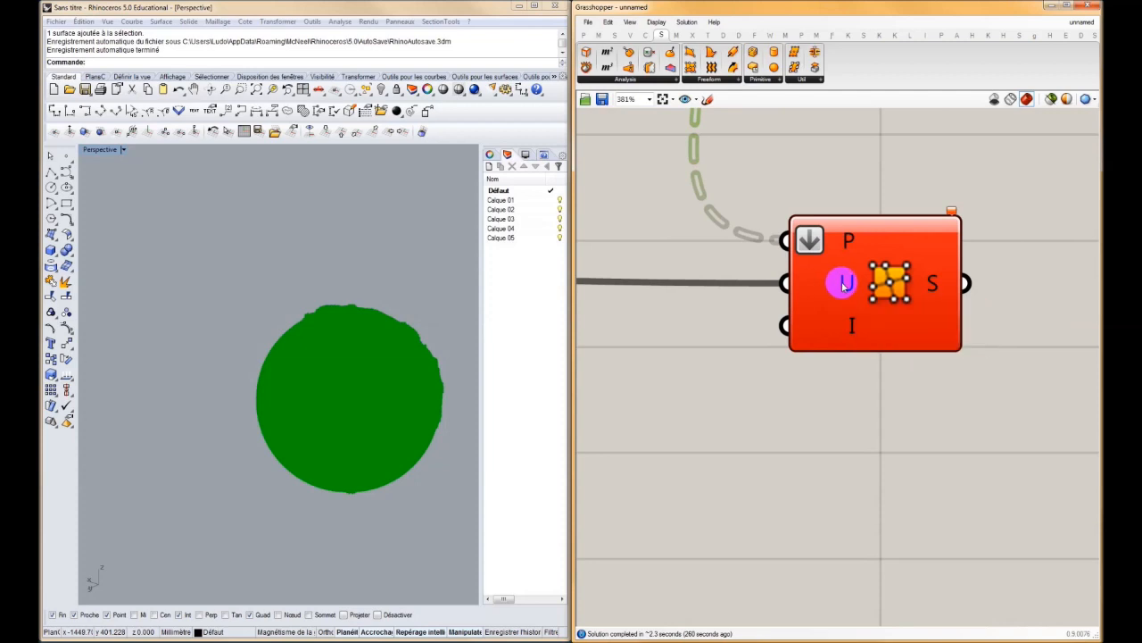
right_click(842, 285)
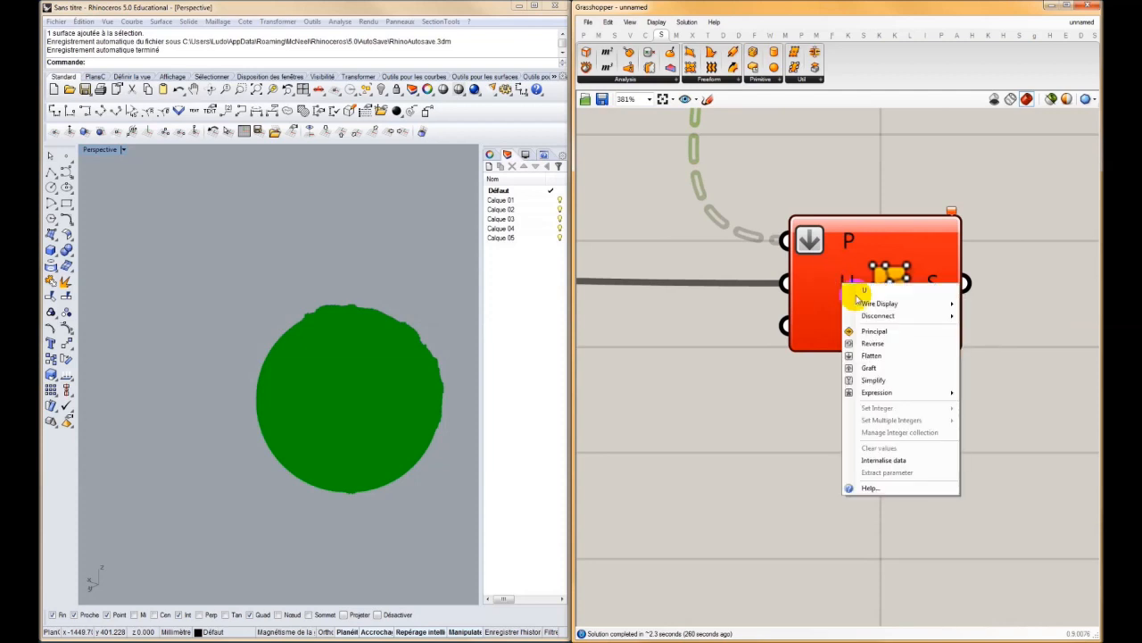
mouse_move(897, 396)
left_click(988, 406)
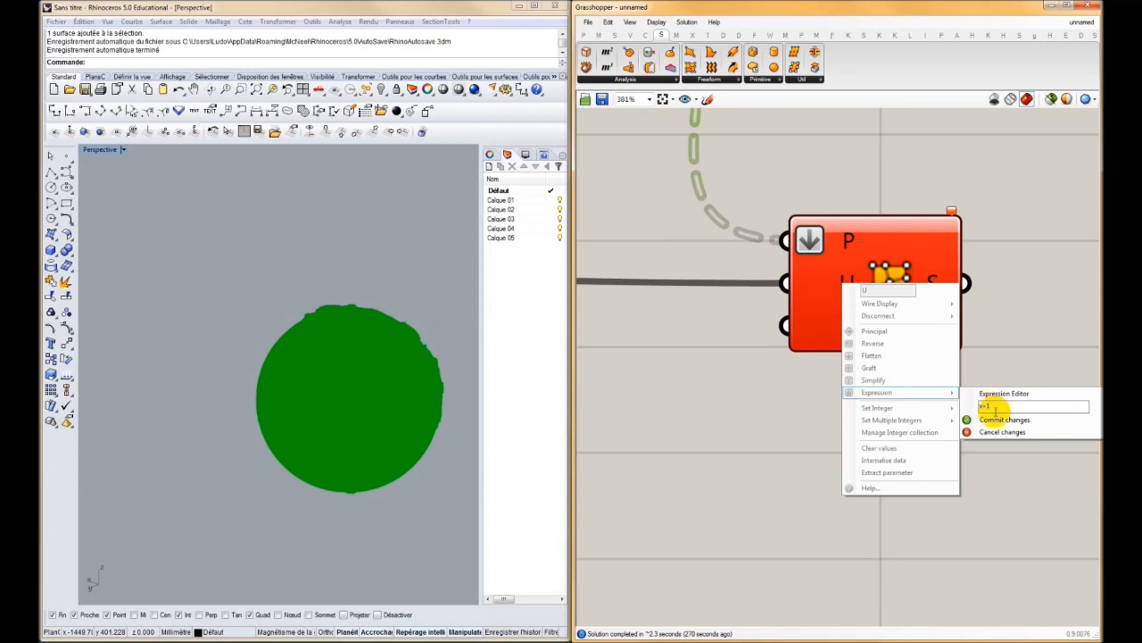
left_click(995, 419)
scroll(798, 339, "down", 3)
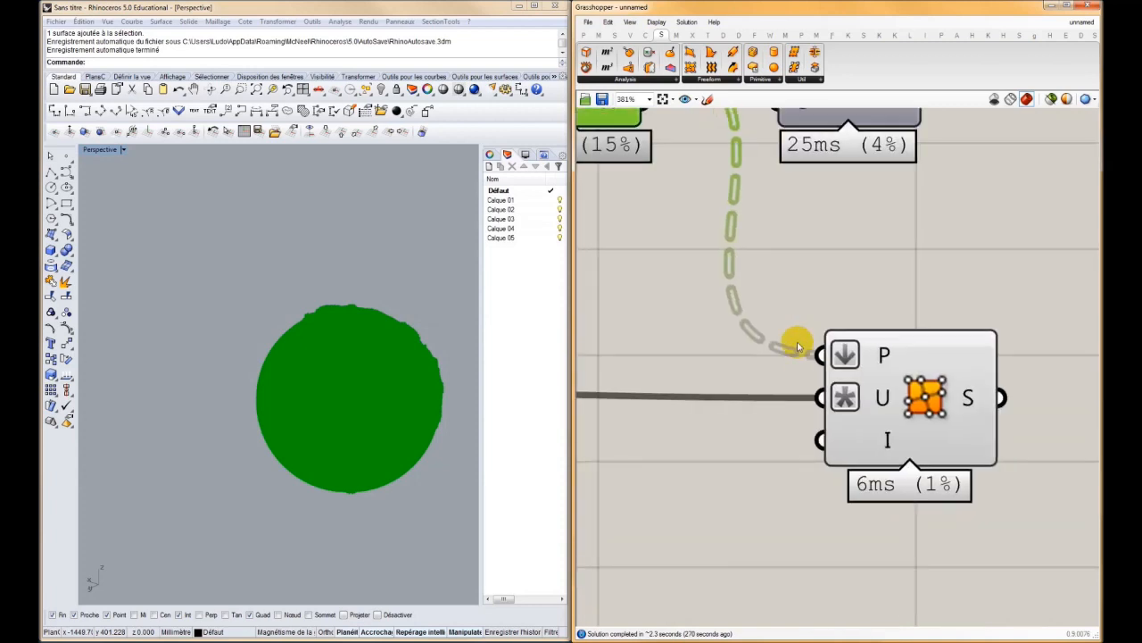
- Hide the Move component's point preview and examine the terrain globe surface from several sides
right_click(676, 208)
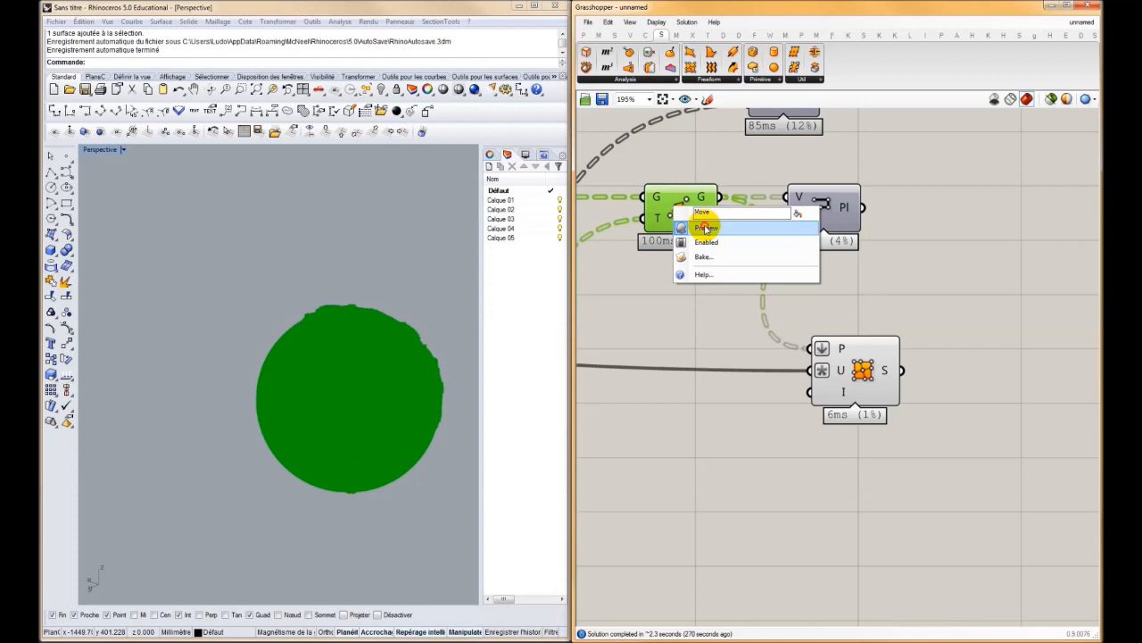
left_click(697, 224)
right_click_drag(462, 378, 325, 367)
scroll(329, 391, "up", 3)
scroll(232, 360, "down", 3)
right_click_drag(758, 380, 829, 408)
scroll(750, 384, "down", 4)
scroll(724, 433, "up", 4)
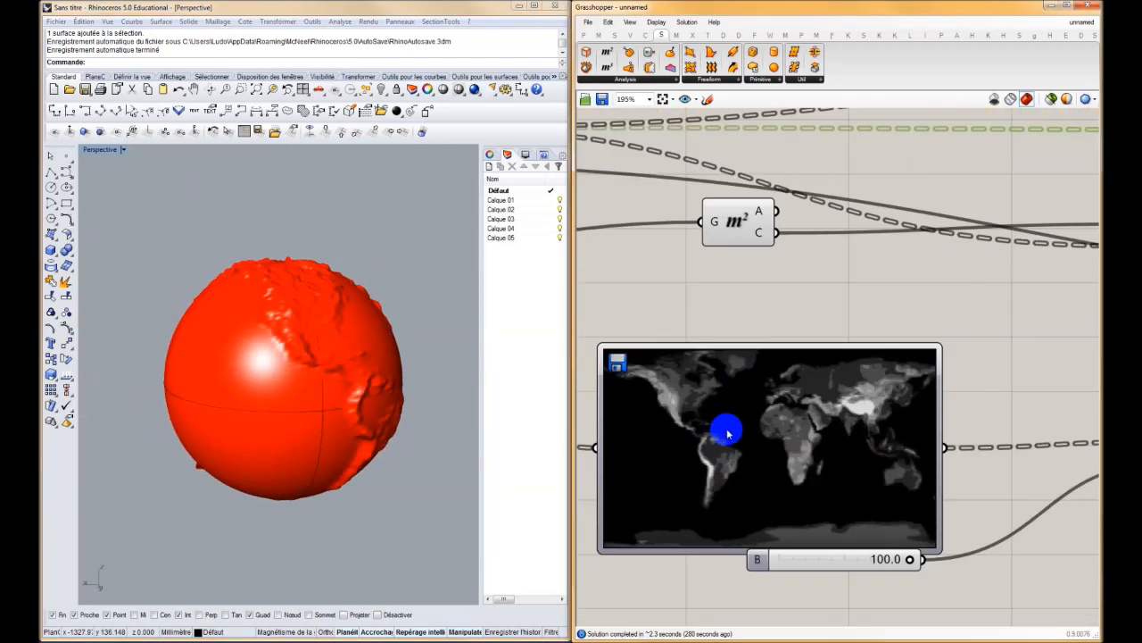
left_click_drag(728, 433, 740, 390)
right_click_drag(182, 375, 411, 411)
scroll(366, 359, "up", 3)
scroll(348, 386, "down", 3)
- Load the venus picture into the Image Sampler in place of the world map and examine the relief on the sphere
scroll(625, 422, "down", 3)
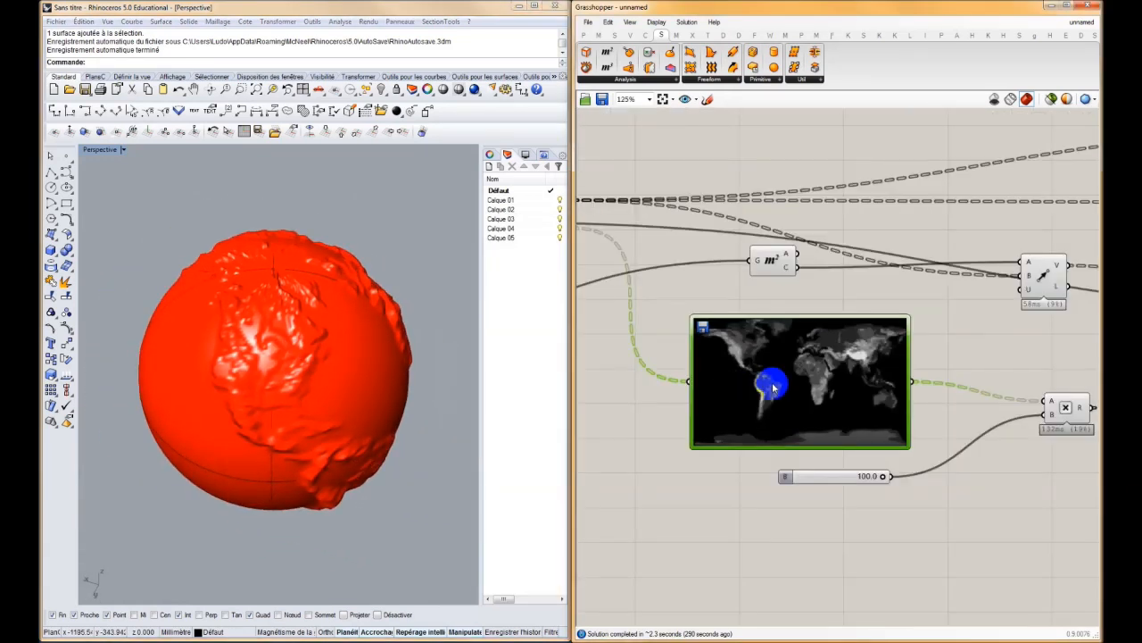
right_click(773, 385)
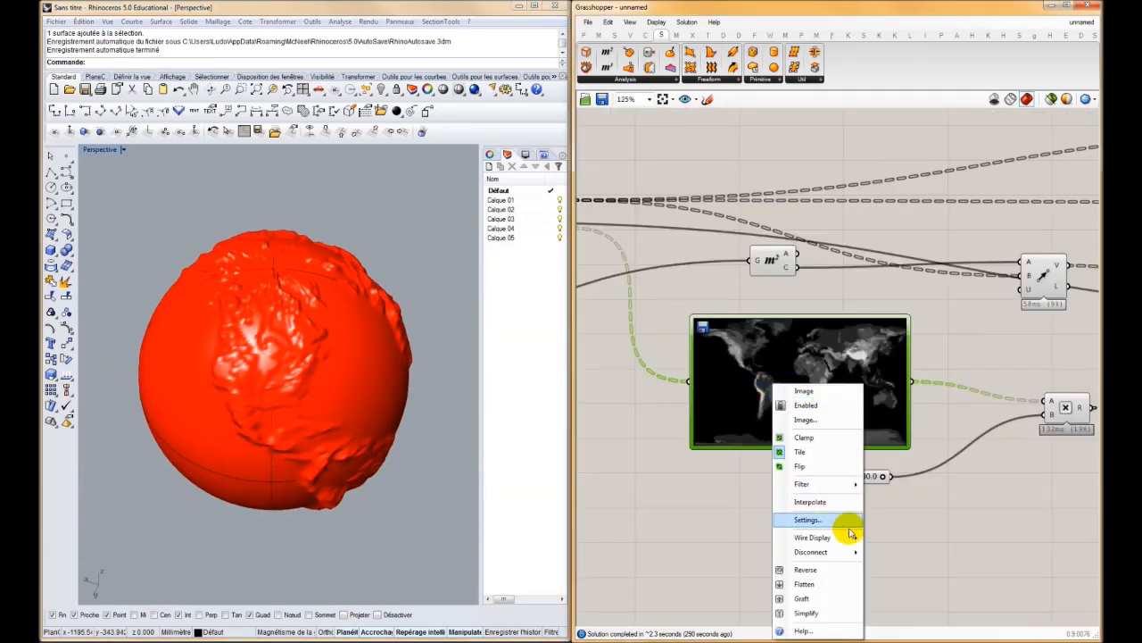
left_click(802, 421)
left_click(905, 417)
scroll(905, 417, "down", 5)
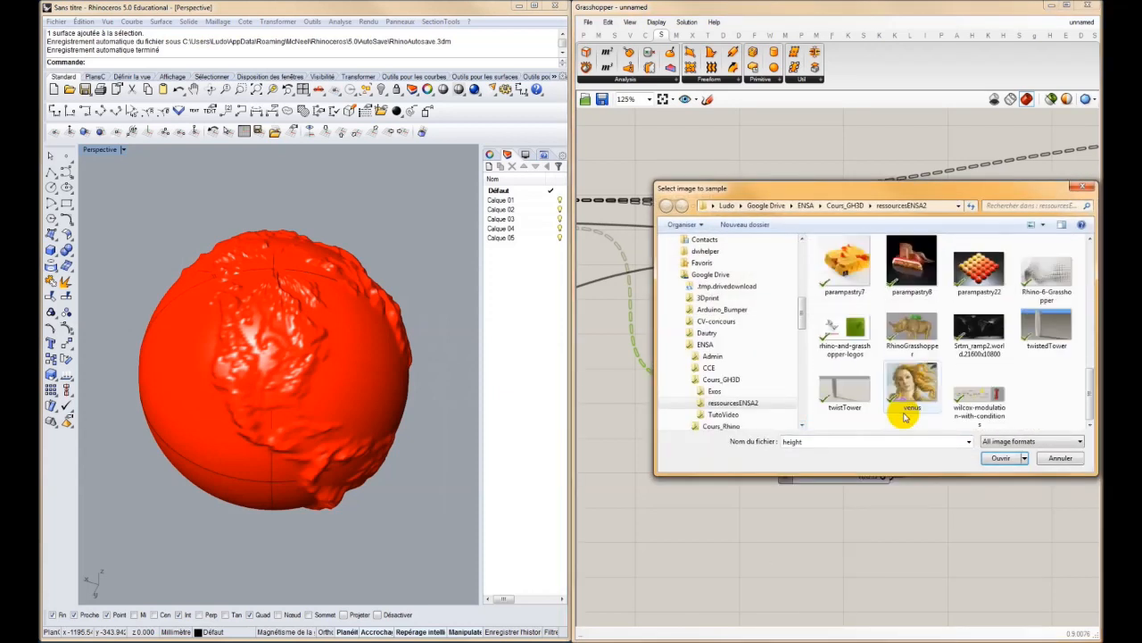
left_click(997, 458)
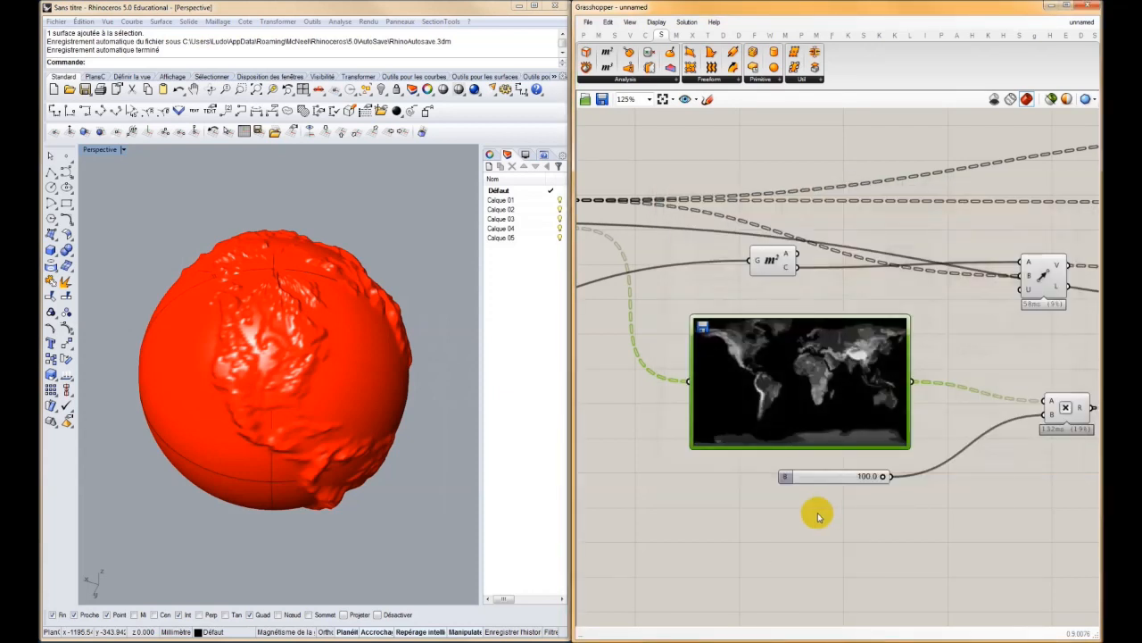
right_click_drag(428, 446, 294, 513)
- Load the world map image "height" back into the Image Sampler and check the globe's terrain
right_click(784, 382)
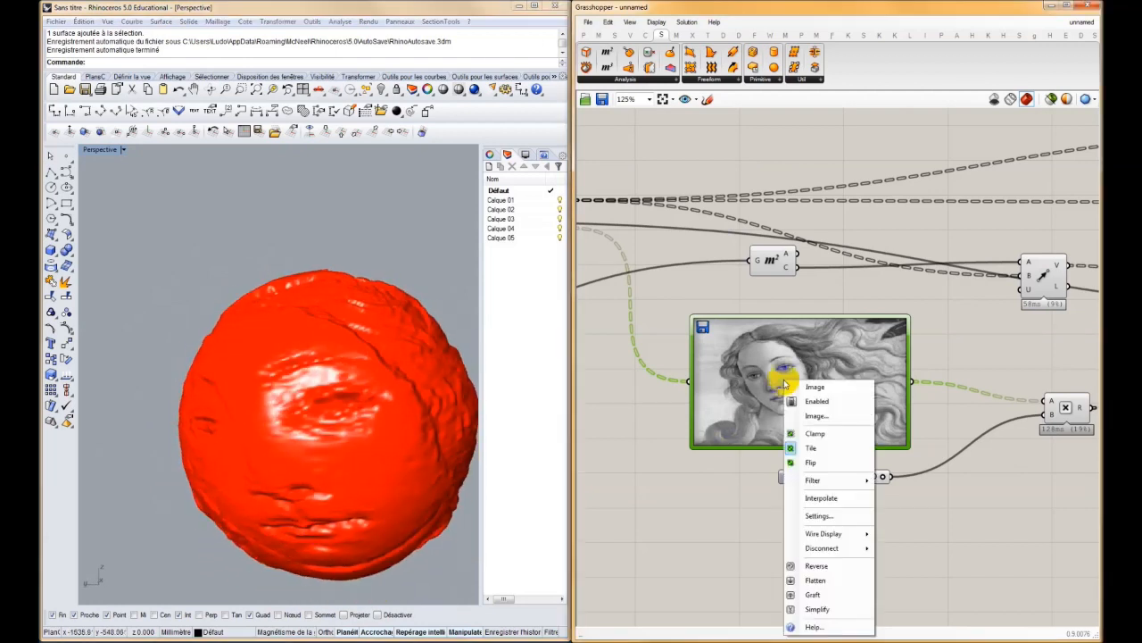
left_click(911, 495)
right_click(814, 390)
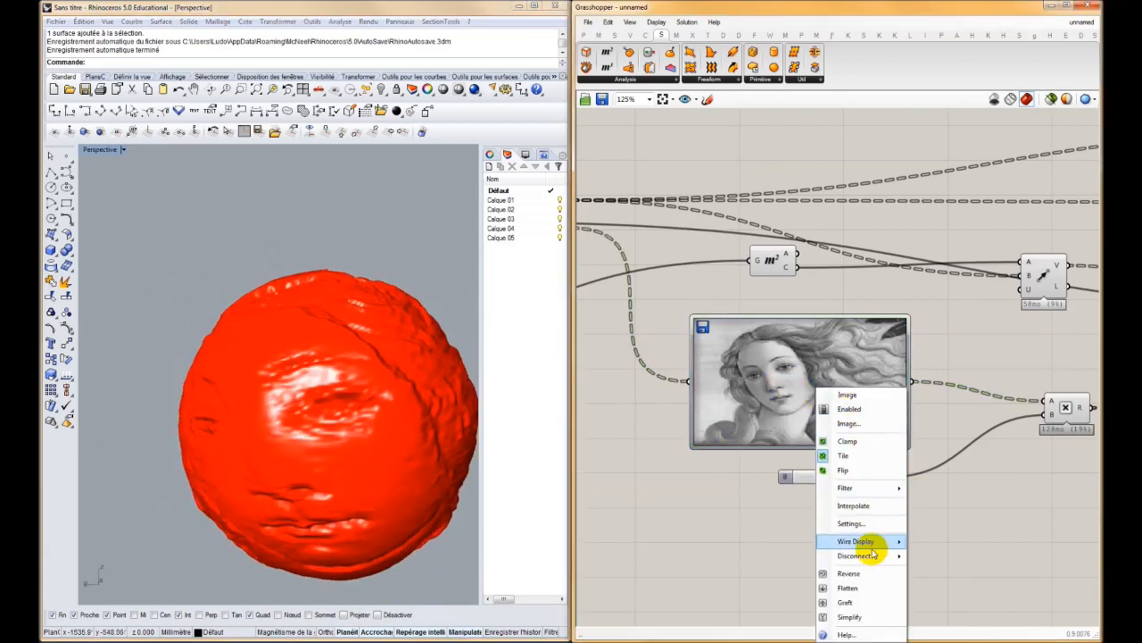
left_click(853, 423)
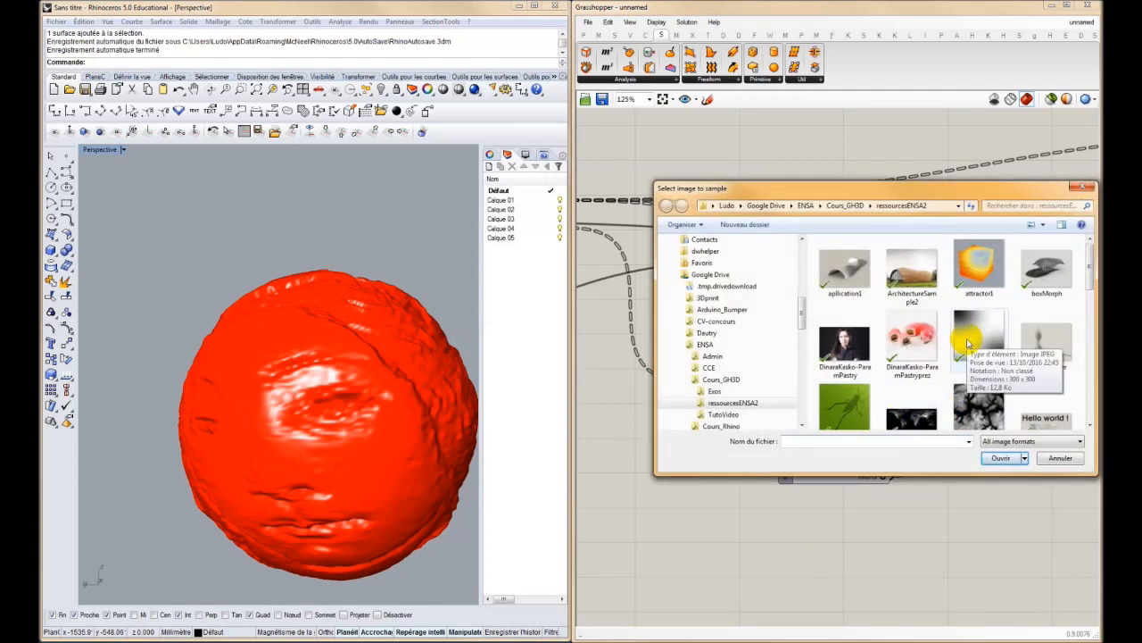
left_click(976, 391)
scroll(972, 390, "down", 2)
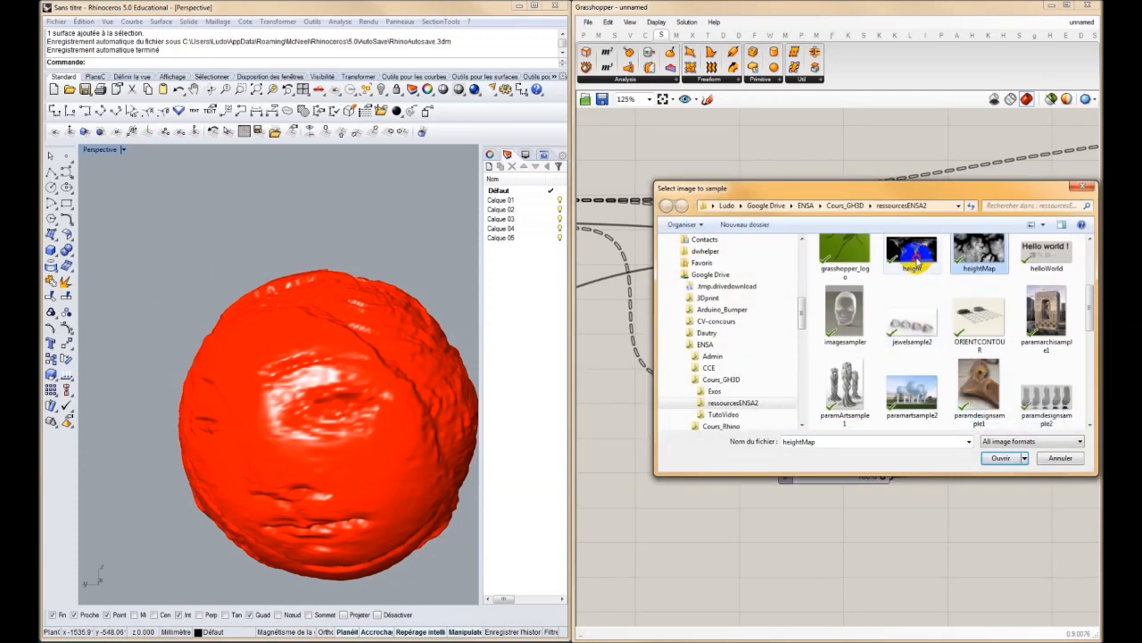
left_click(914, 260)
left_click(1000, 458)
right_click_drag(356, 377, 332, 383)
scroll(780, 375, "down", 8)
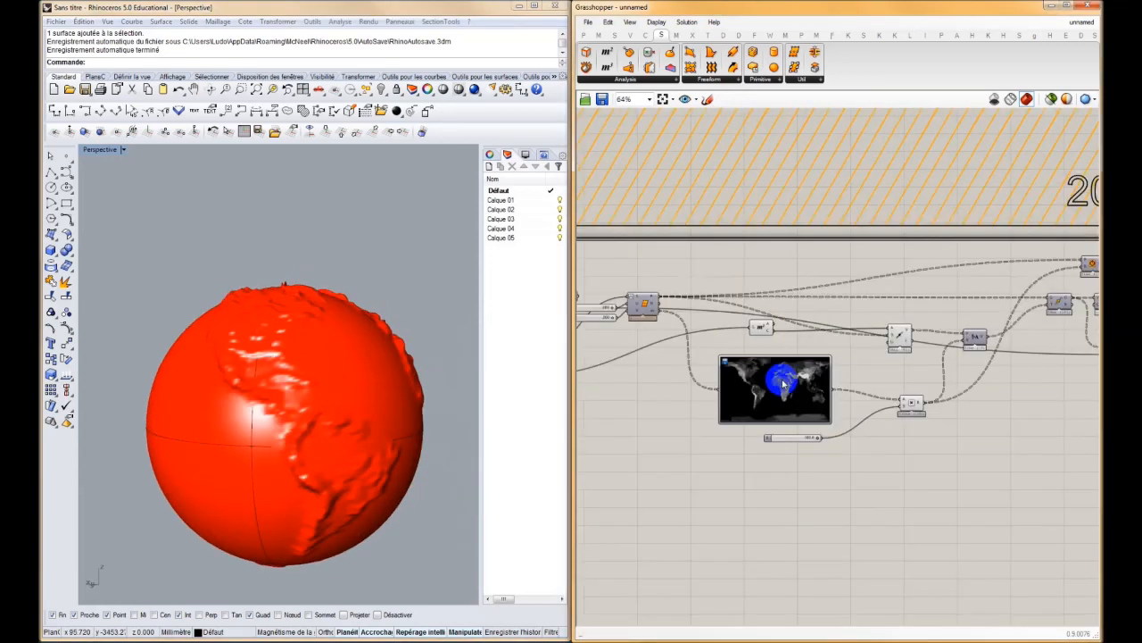